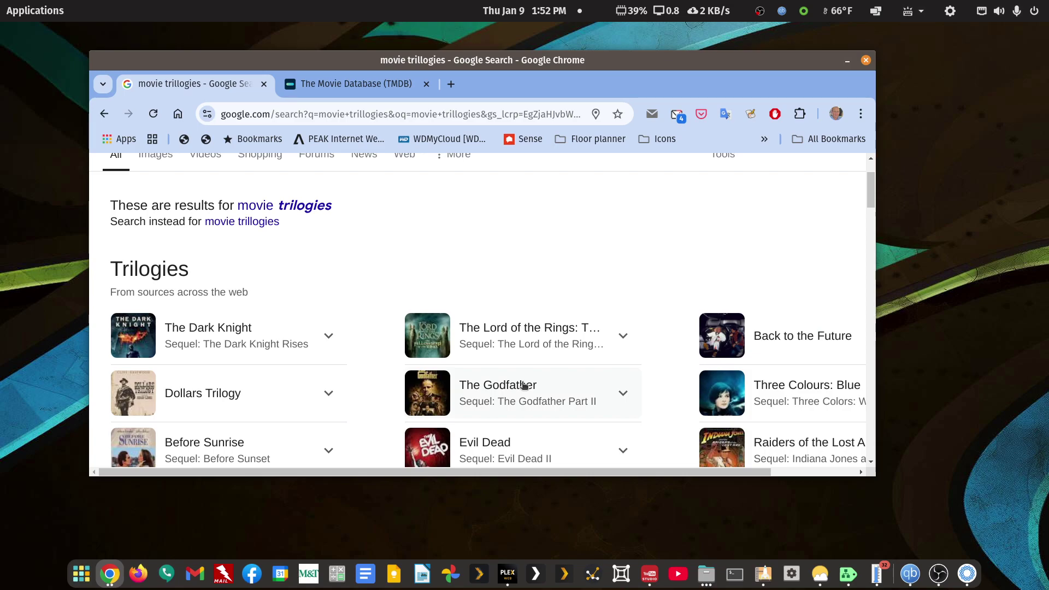
- Search The Movie Database for "back to the future"
left_click(390, 87)
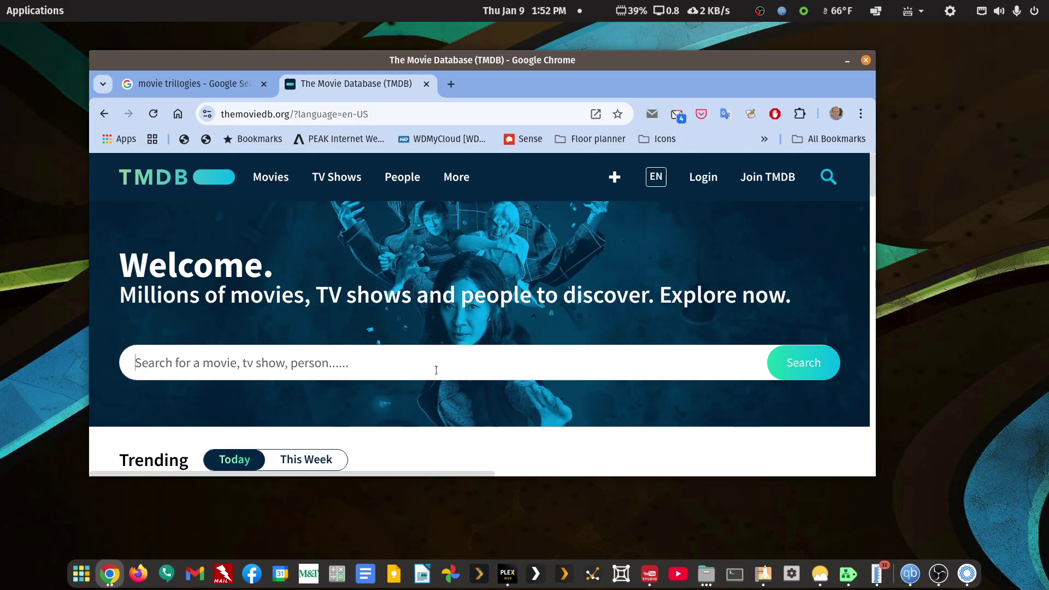
type("back")
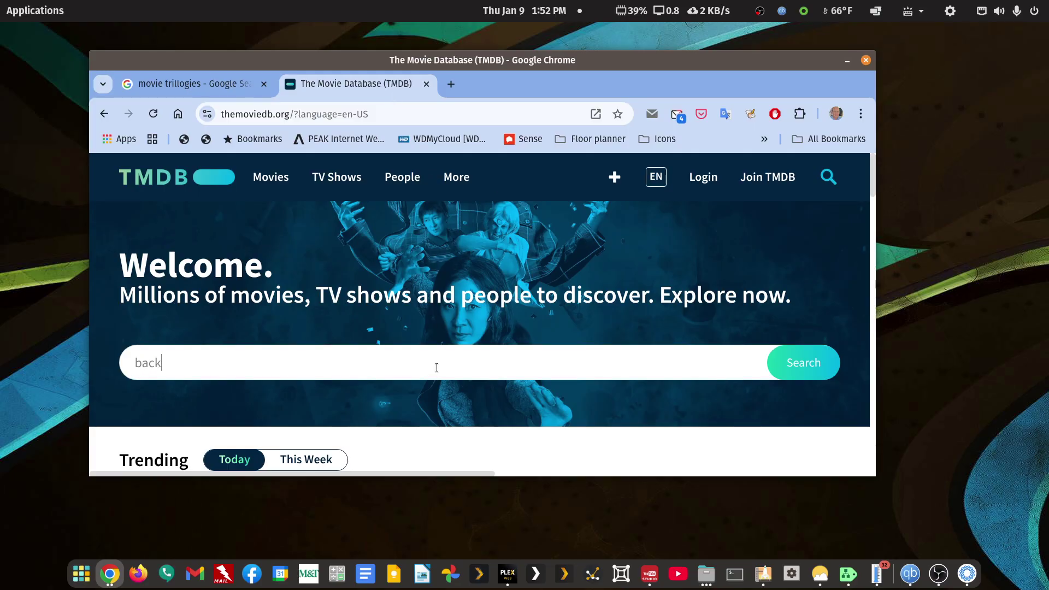
type(" to the future")
key("Return")
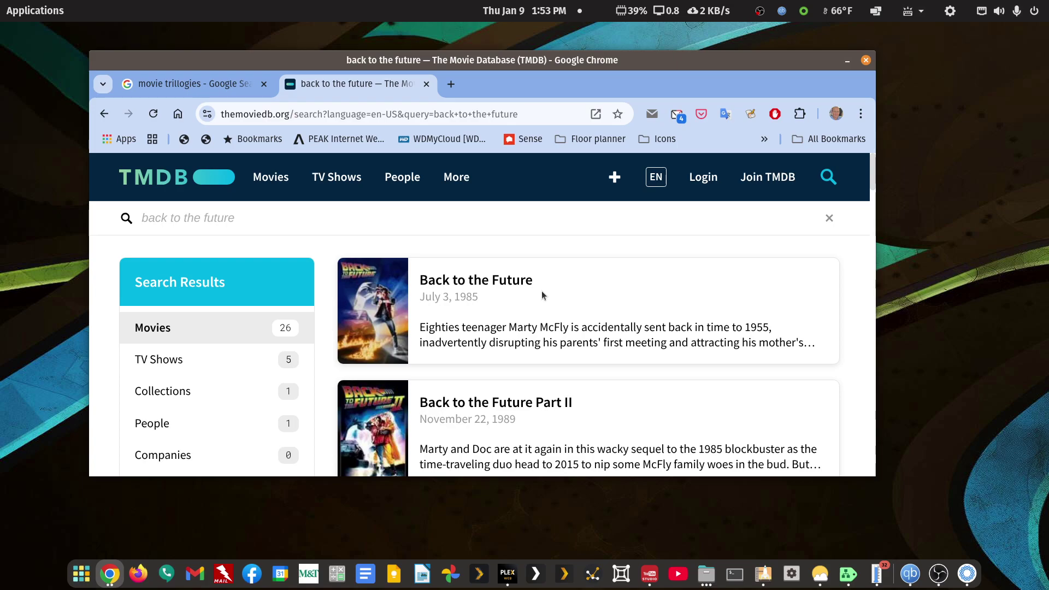
- Open the Back to the Future (1985) entry and view the films listed in its Back to the Future Collection
left_click(489, 281)
scroll(490, 312, "down", 2)
scroll(490, 313, "down", 20)
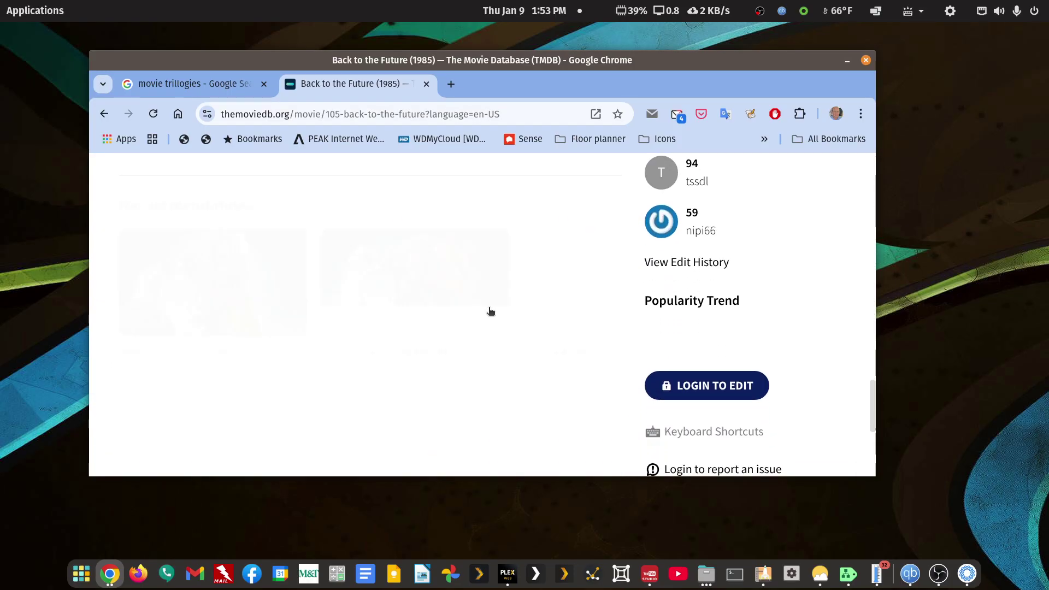
scroll(490, 311, "down", 3)
scroll(488, 311, "up", 10)
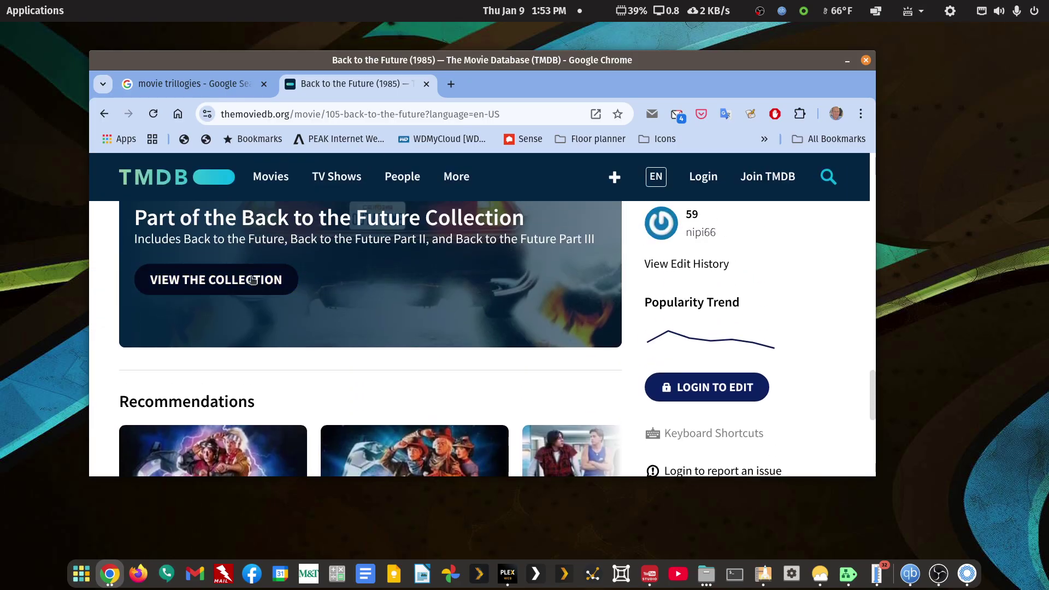
left_click(254, 279)
scroll(497, 351, "down", 5)
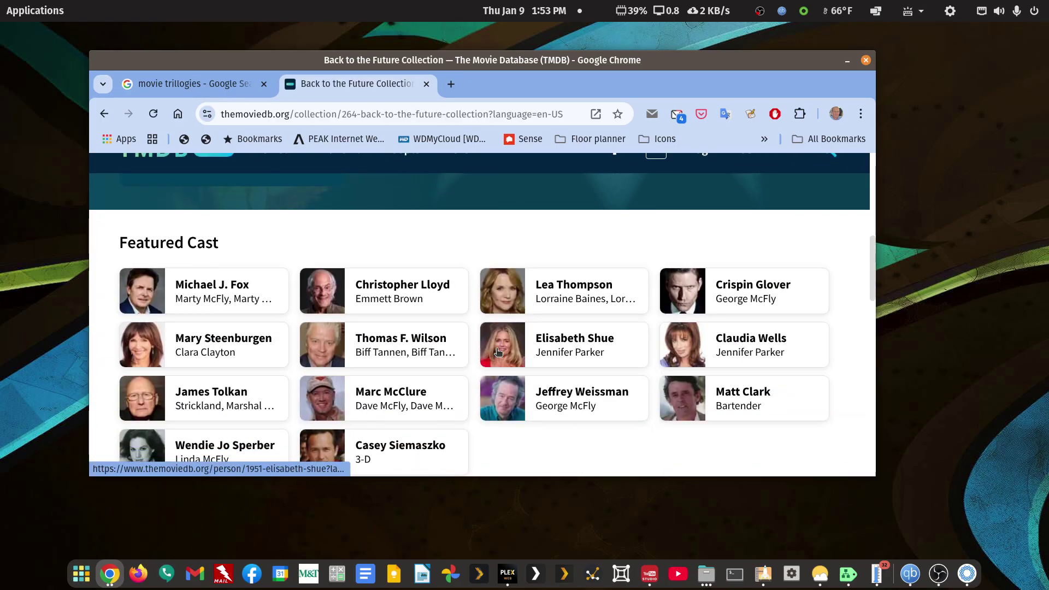
scroll(498, 351, "down", 8)
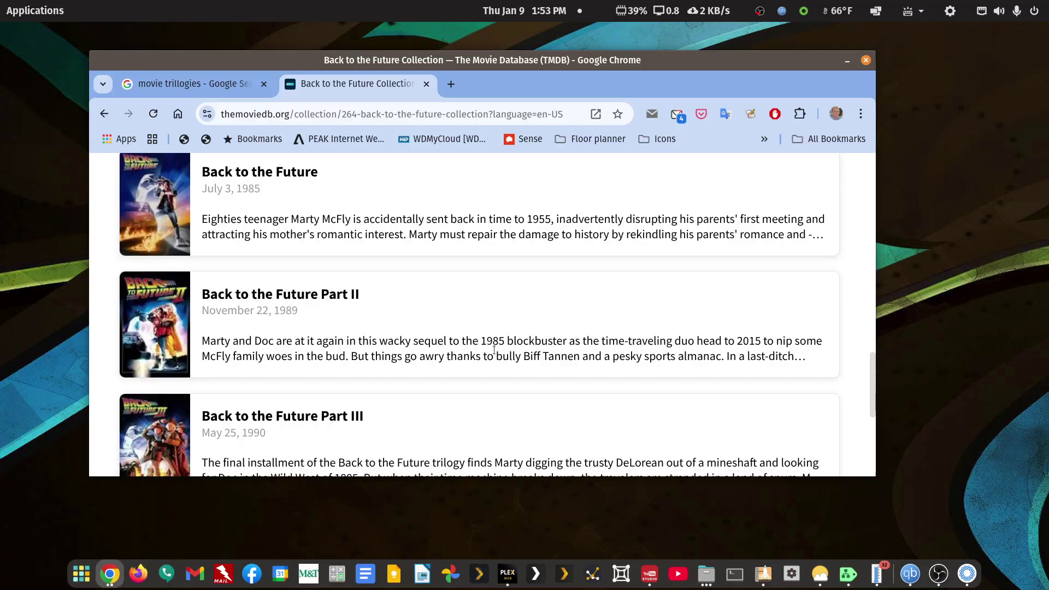
scroll(494, 350, "down", 3)
scroll(493, 351, "up", 5)
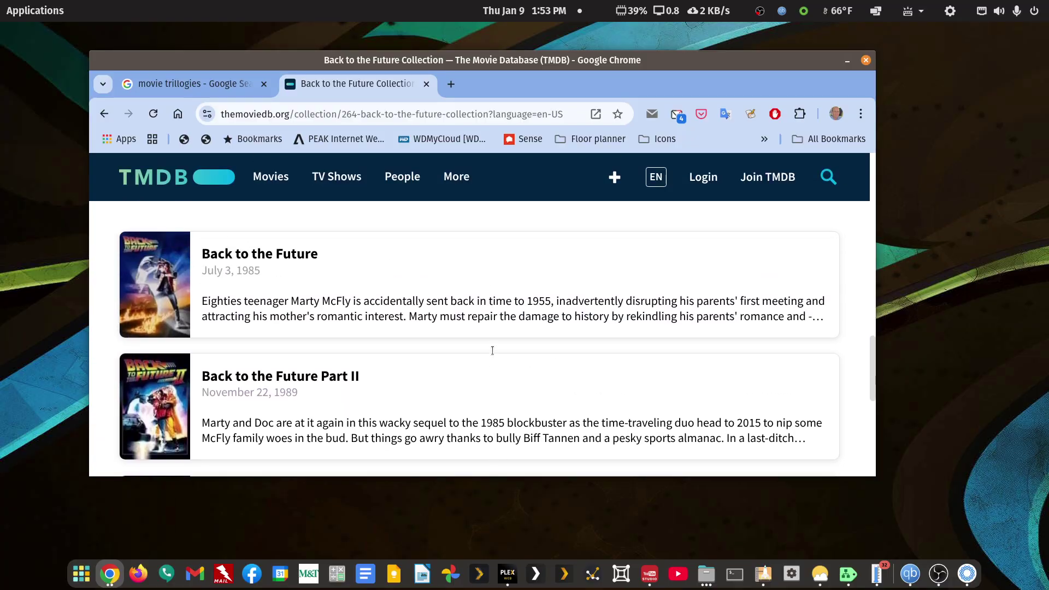
- Open the 1985 Back to the Future film from the collection and copy its title with the year
left_click(282, 255)
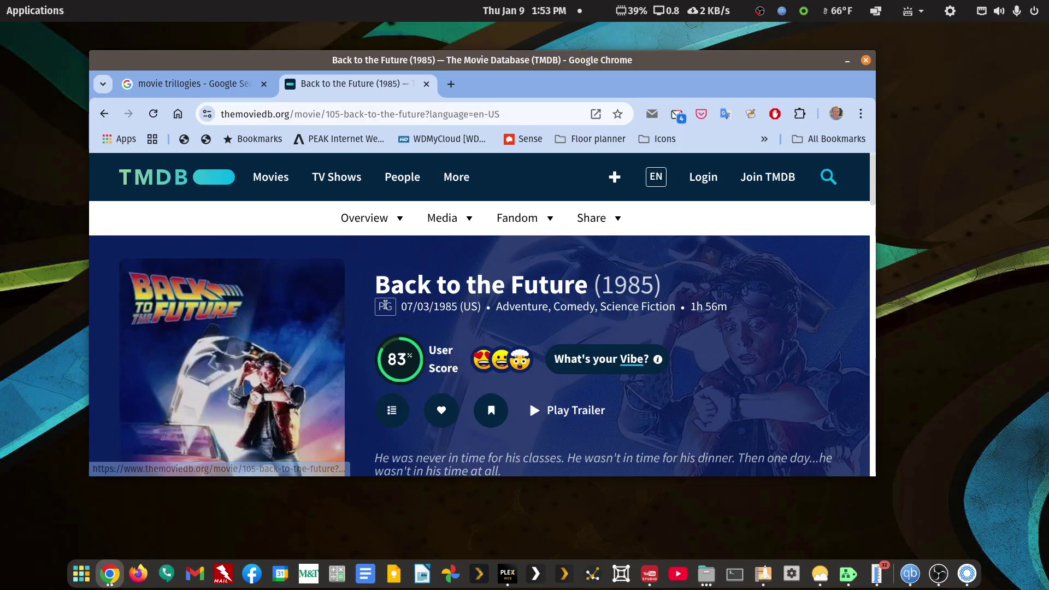
left_click_drag(372, 288, 657, 295)
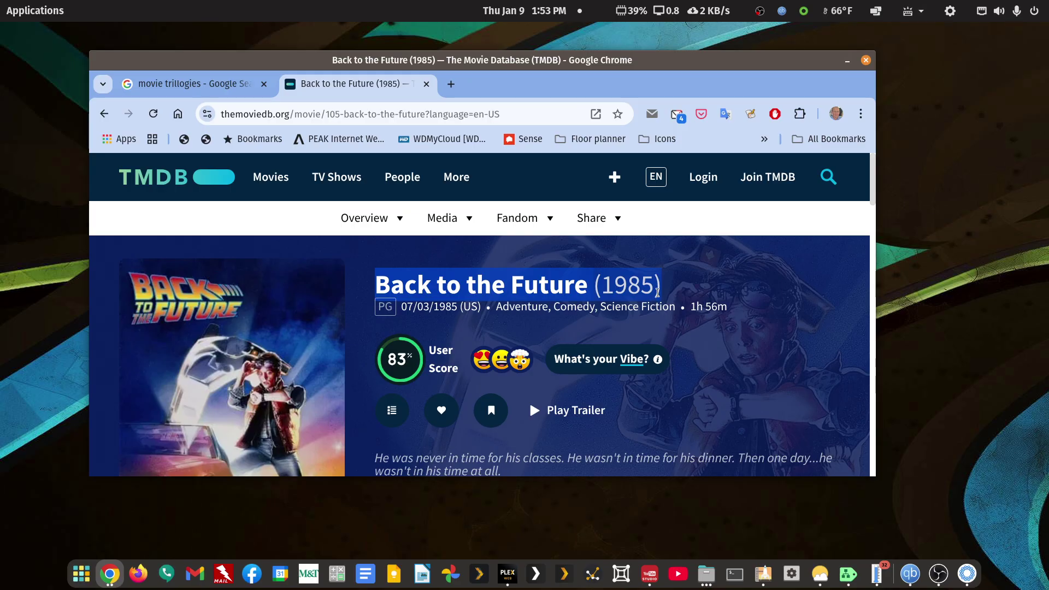
right_click(561, 287)
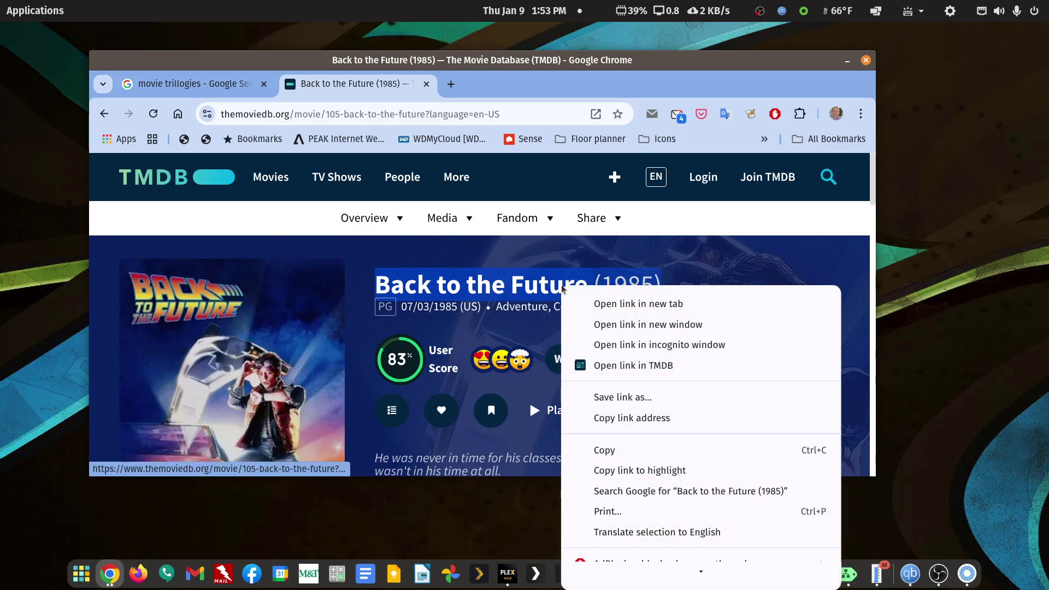
left_click(600, 450)
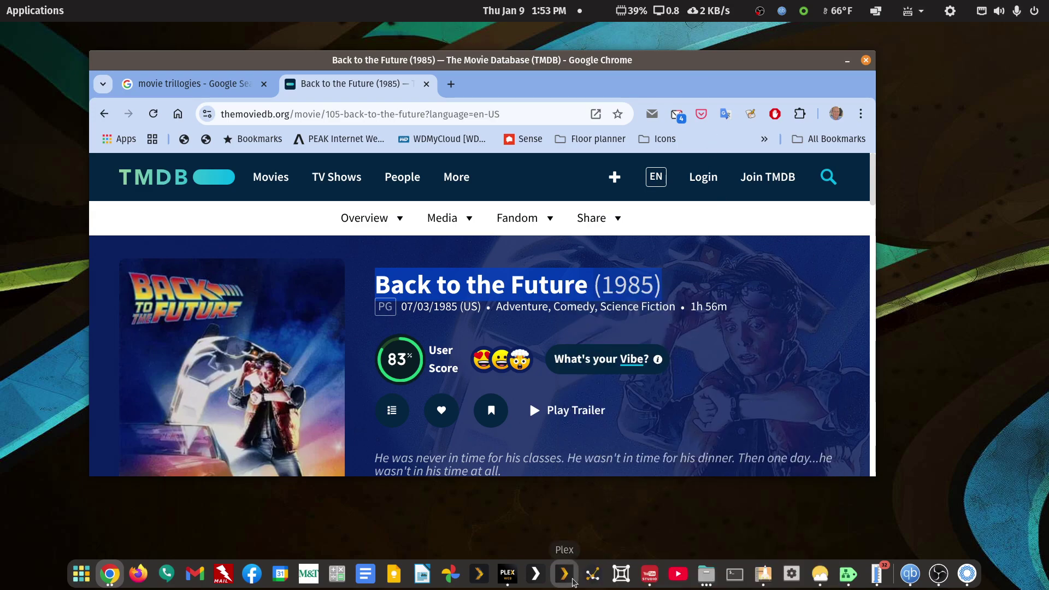
- Switch to the file manager window for the mediapd share on syno1520.local and locate the New Dummy File videos
left_click(709, 576)
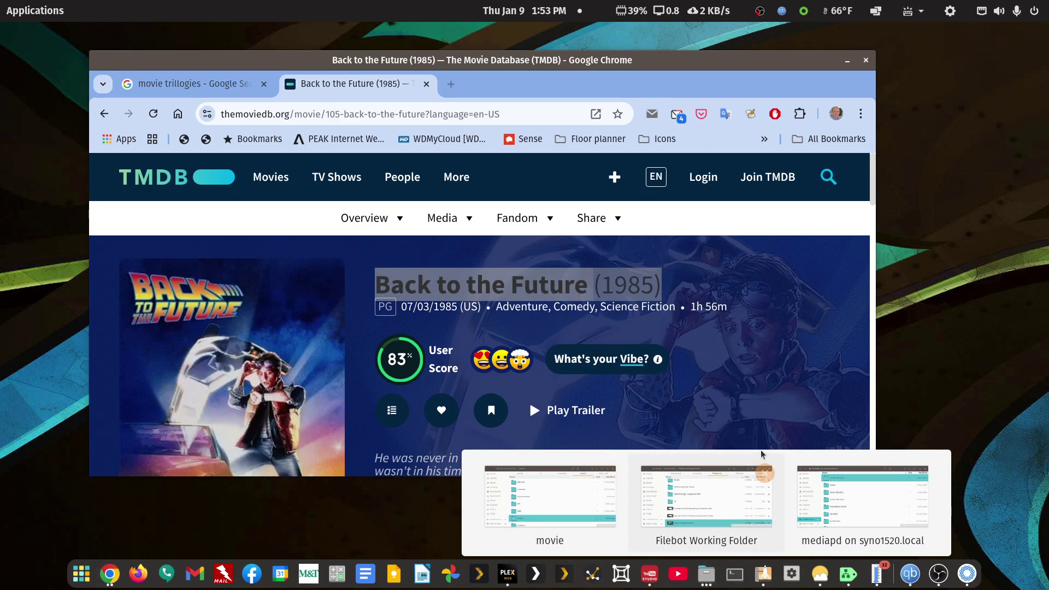
left_click(896, 500)
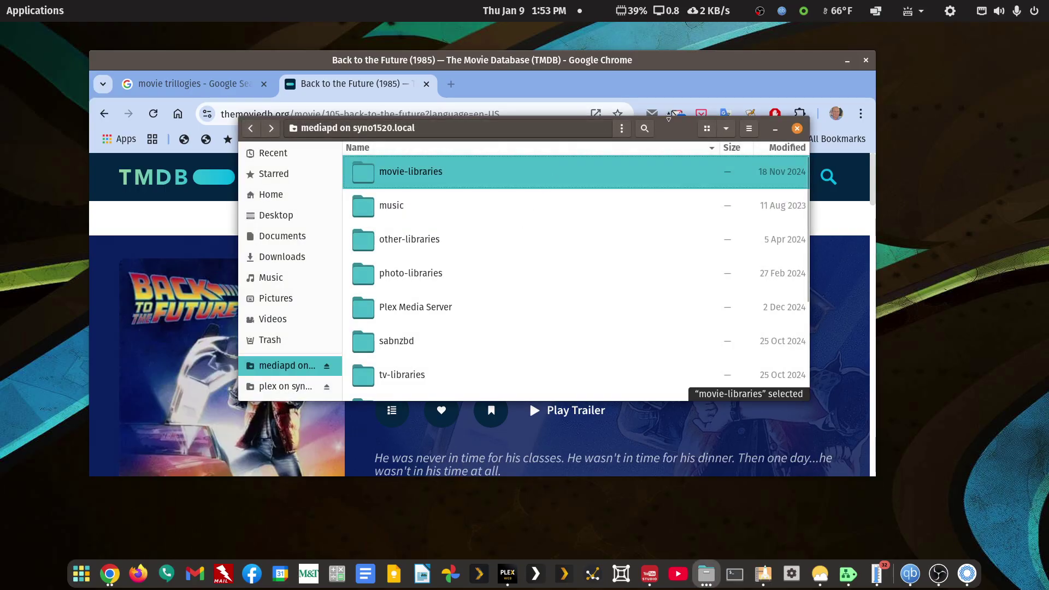
scroll(551, 231, "down", 4)
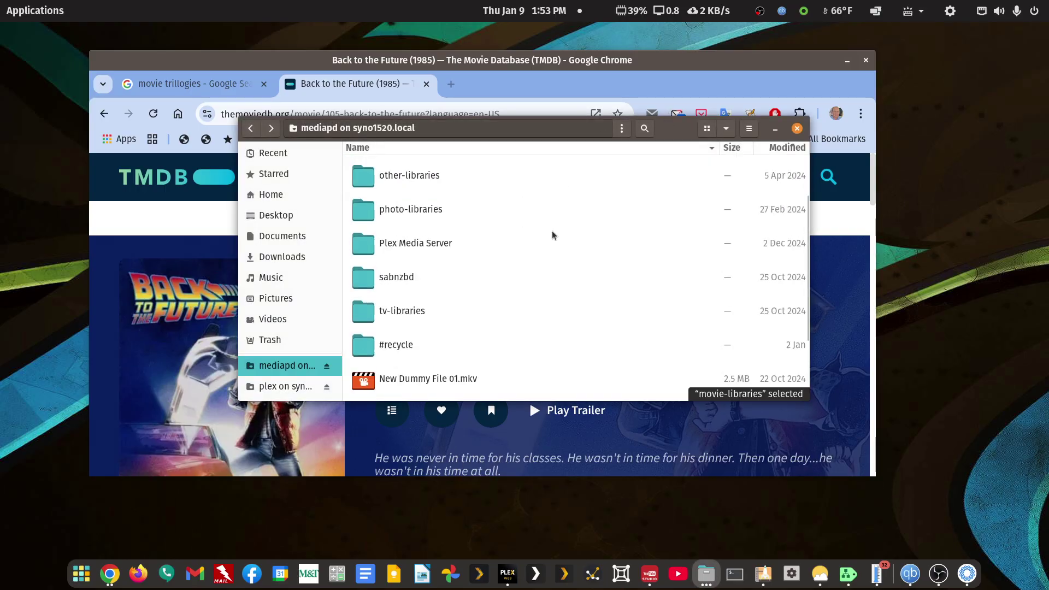
scroll(551, 234, "down", 1)
scroll(552, 234, "up", 2)
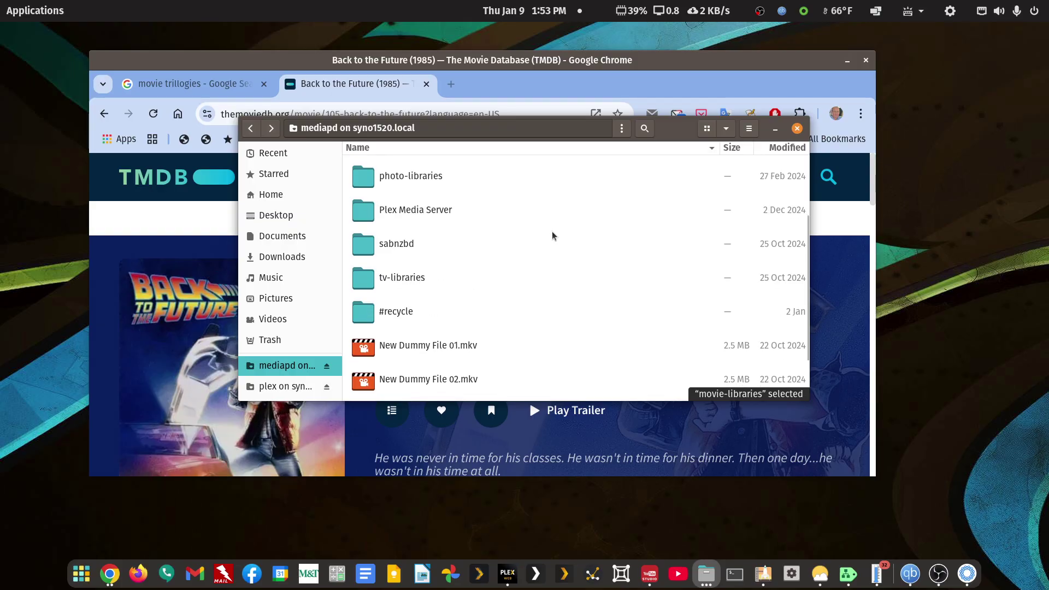
scroll(552, 233, "down", 2)
- Copy New Dummy File 01.mkv through New Dummy File 04.mkv from the mediapd share
left_click(453, 285)
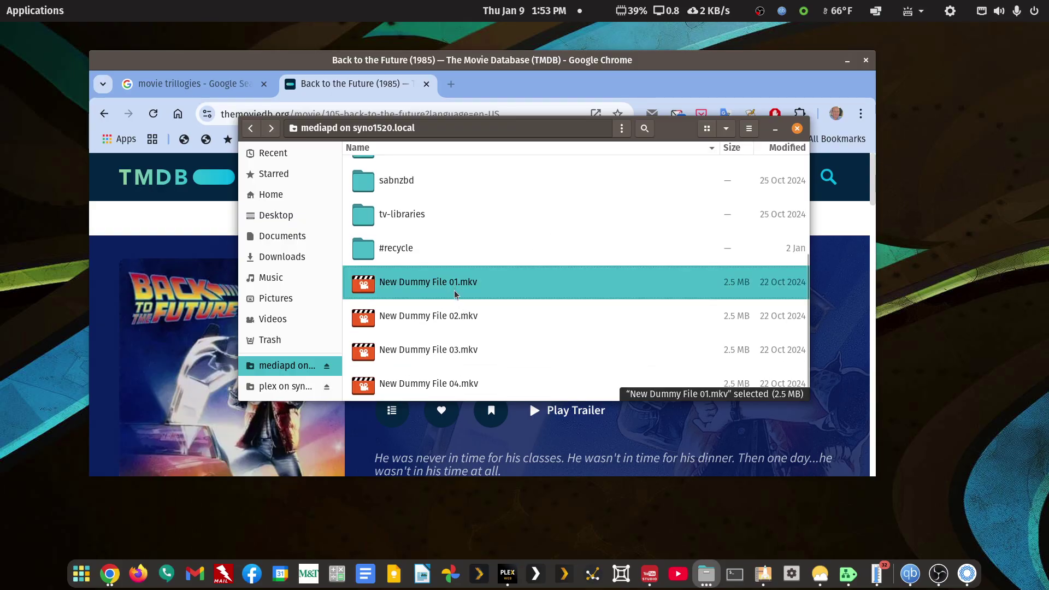
left_click(454, 317)
left_click(453, 283, "ctrl")
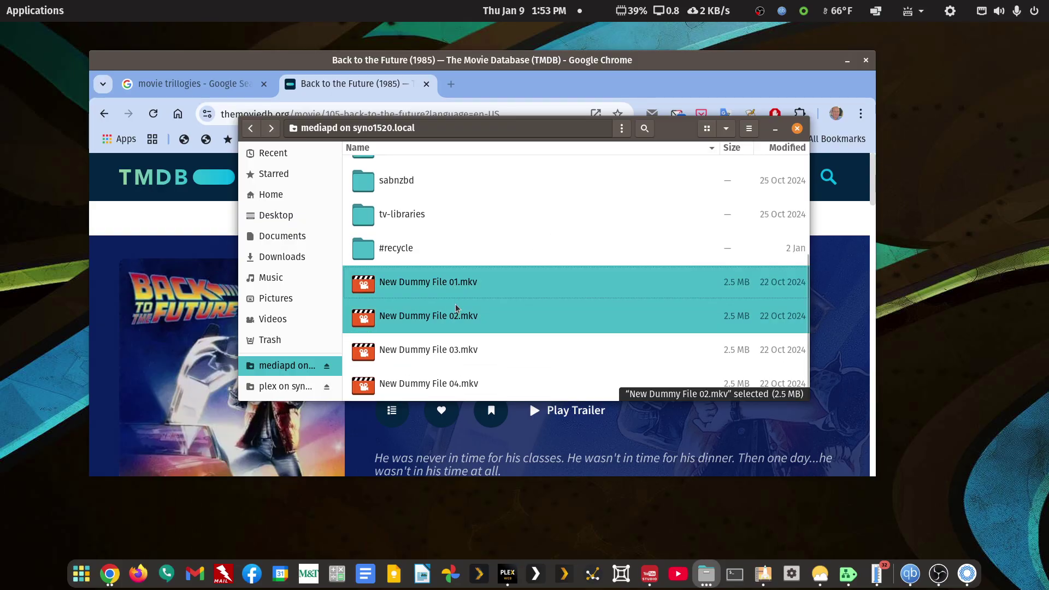
left_click(444, 361, "ctrl")
left_click(440, 384, "ctrl")
right_click(438, 386)
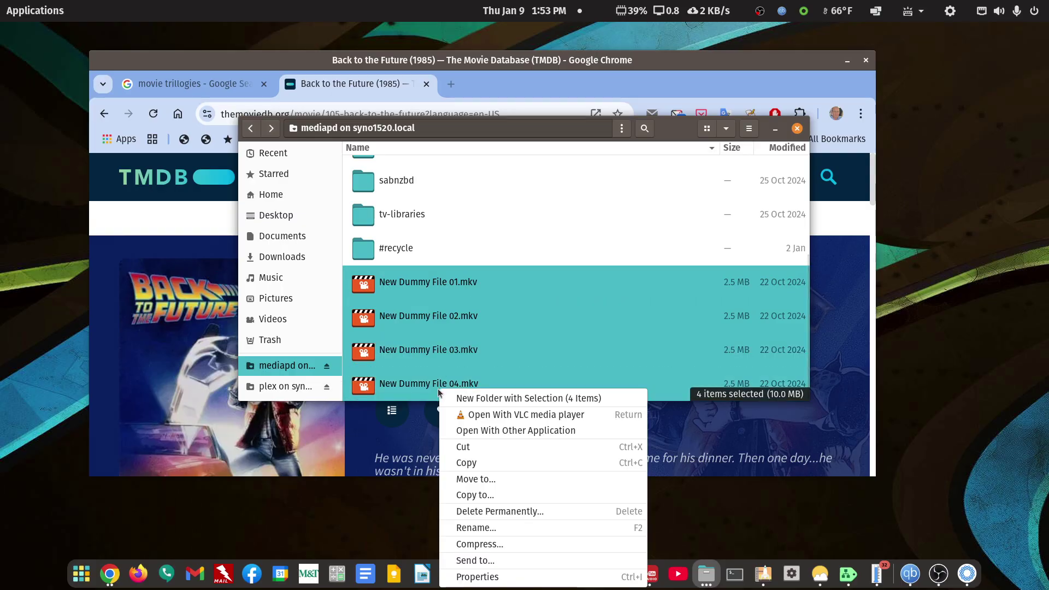
left_click(465, 463)
- Browse the network locations to the syno1019 server and open its media share
key("alt+Up")
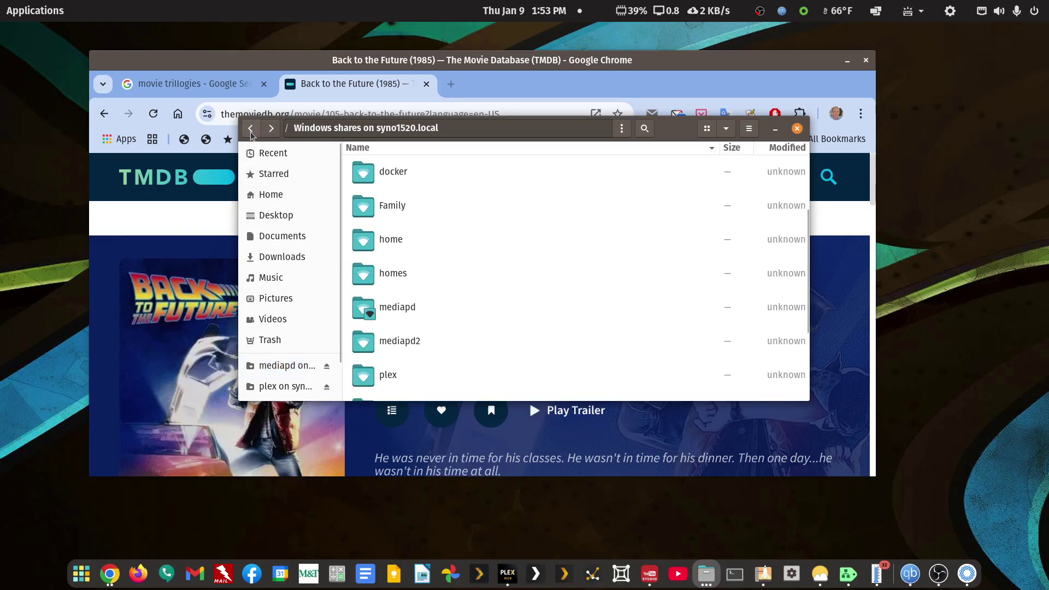
scroll(286, 304, "down", 2)
left_click(284, 390)
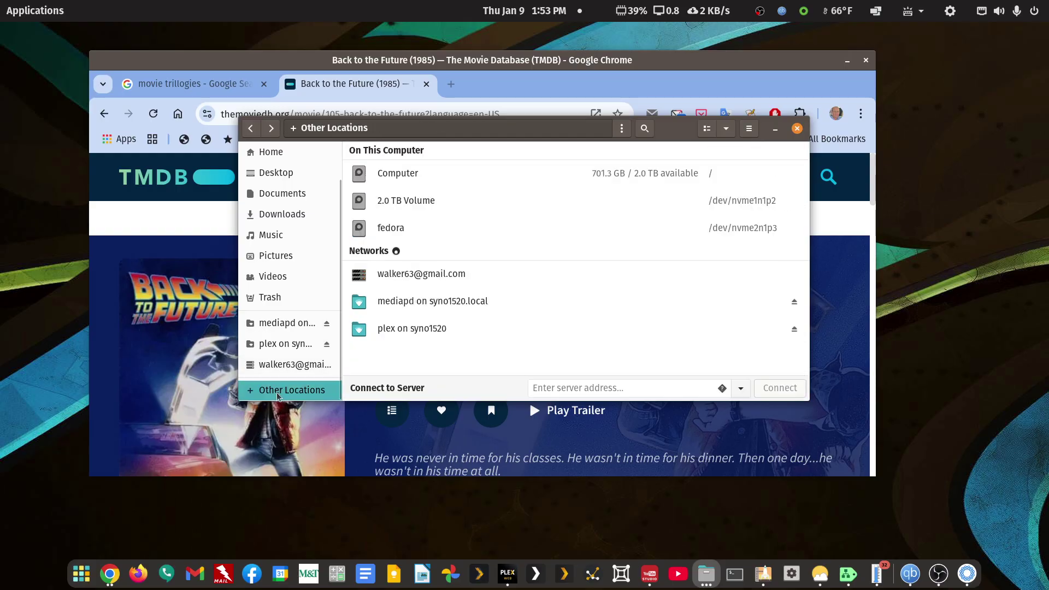
scroll(462, 307, "down", 5)
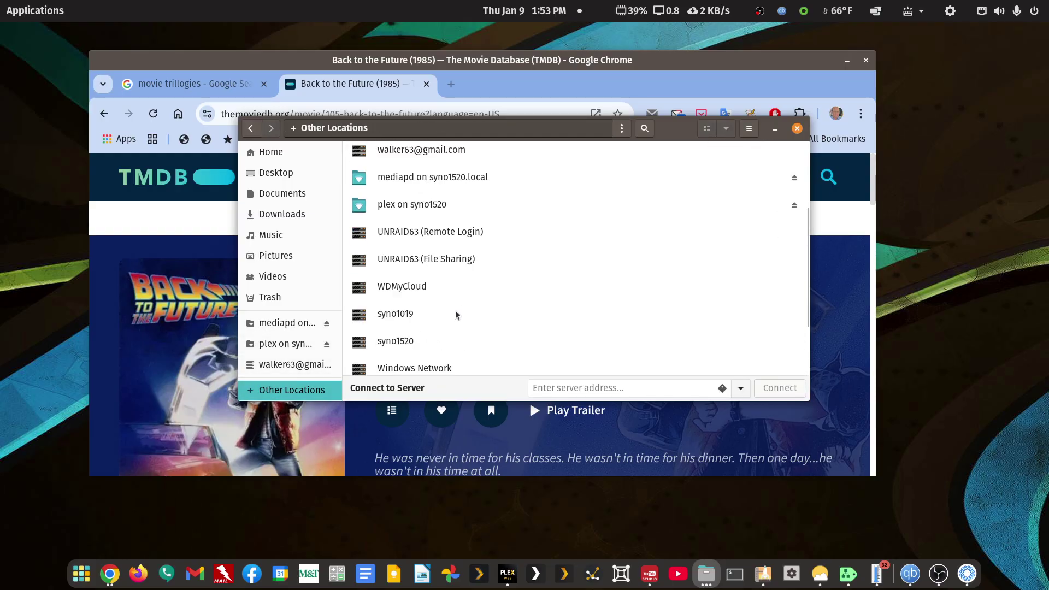
double_click(388, 316)
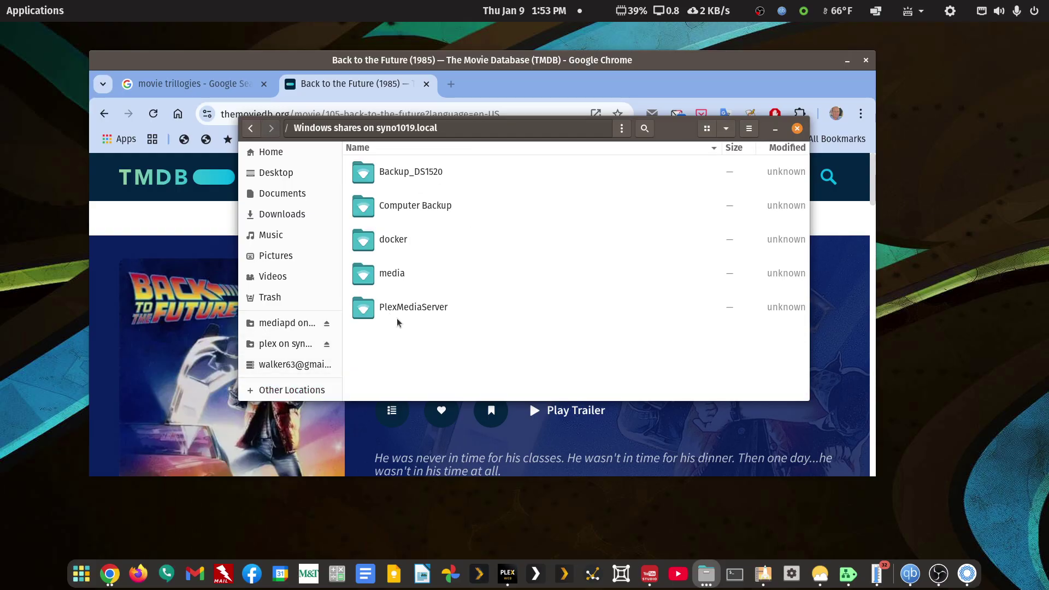
double_click(395, 275)
- Play New Dummy File1.mkv from the media share in VLC to check its content, then close the player
scroll(442, 326, "down", 3)
scroll(442, 326, "up", 1)
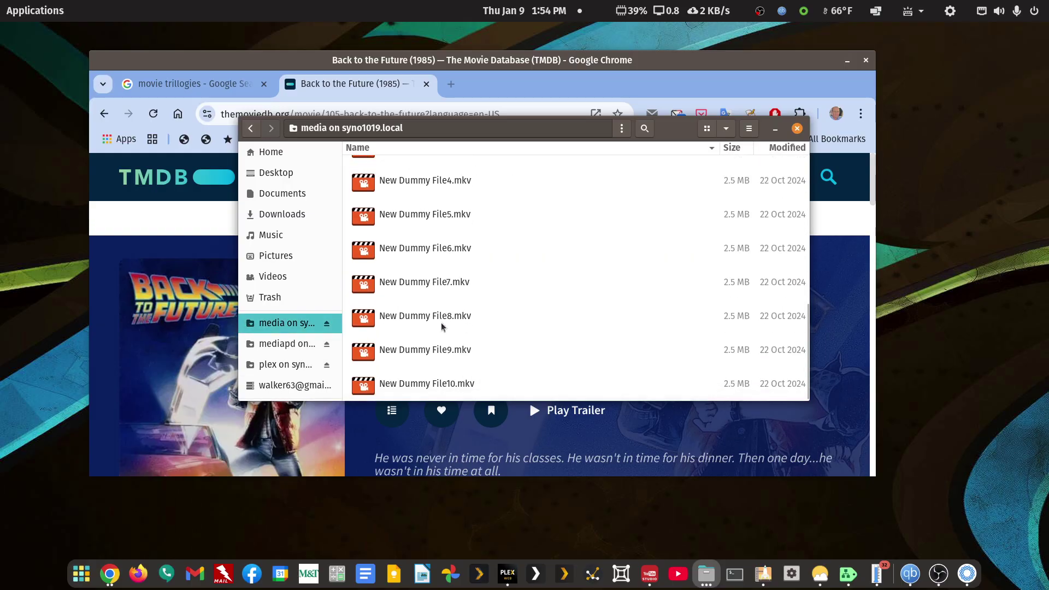
scroll(442, 326, "up", 2)
scroll(442, 326, "up", 1)
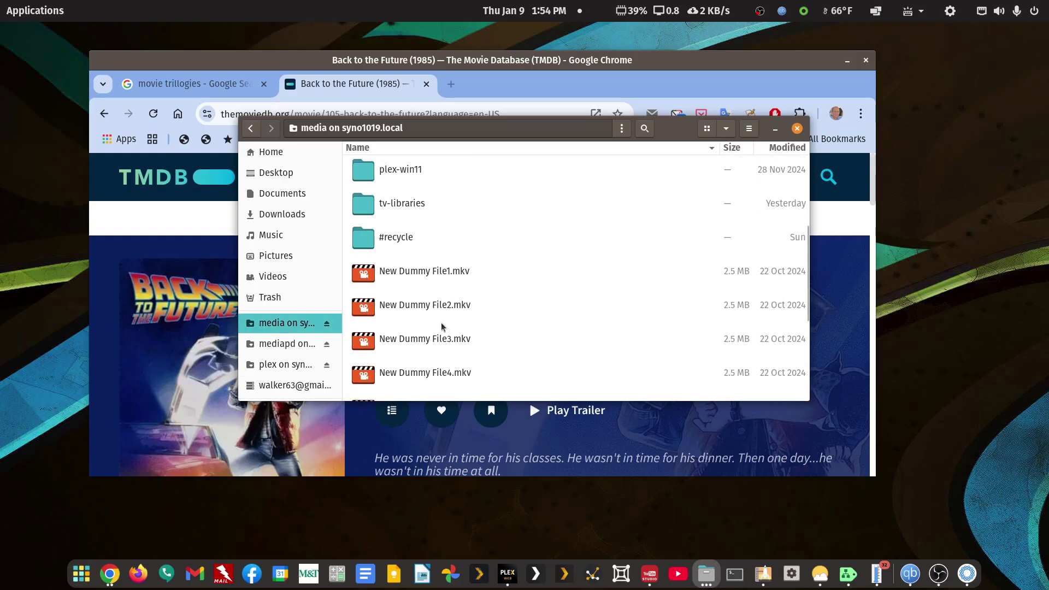
double_click(434, 271)
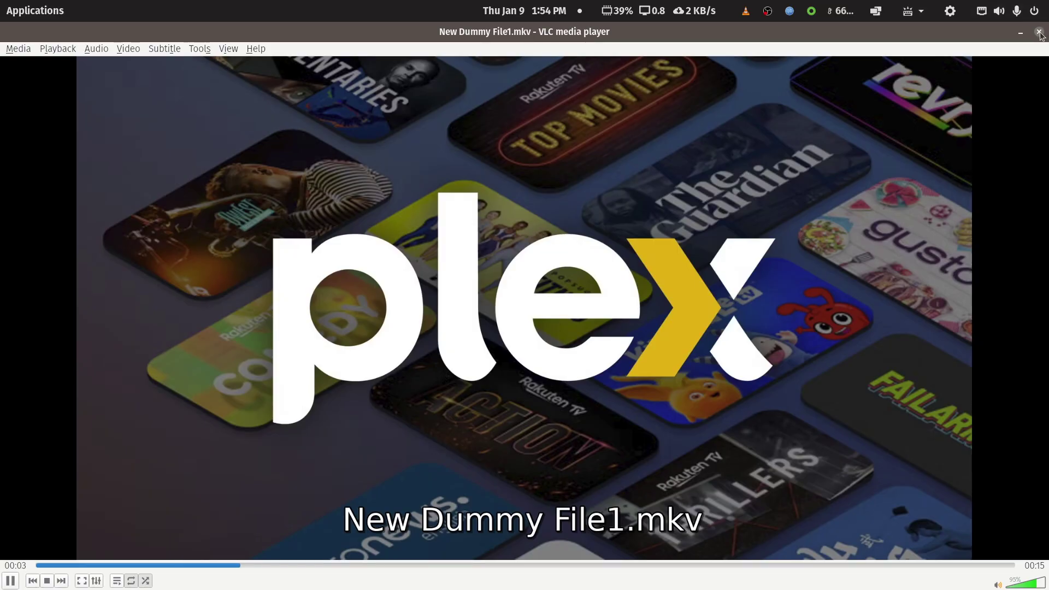
left_click(1039, 33)
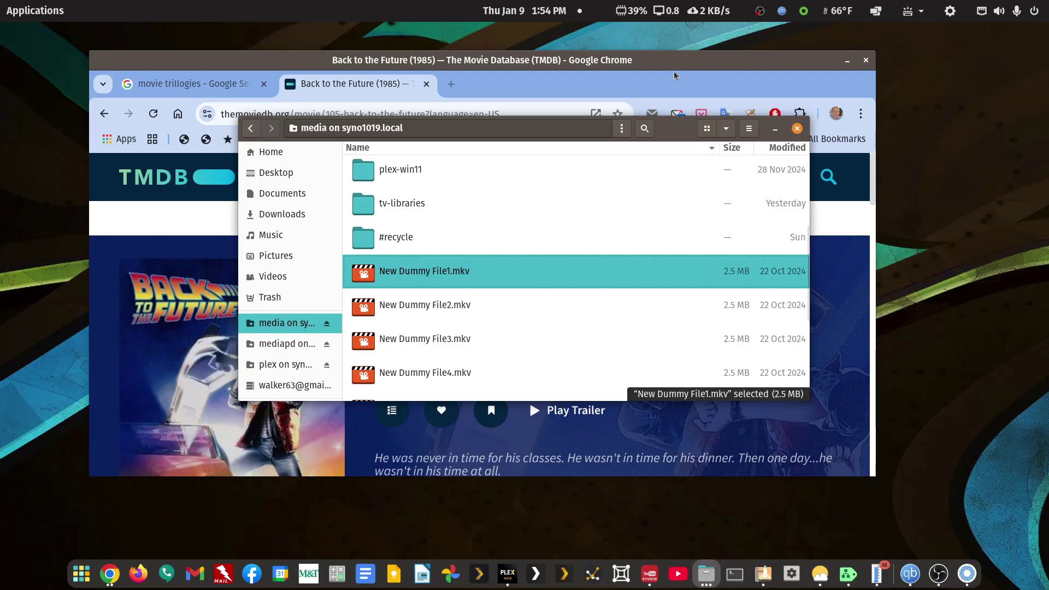
- Copy New Dummy File1.mkv, New Dummy File2.mkv and New Dummy File3.mkv from the media share
left_click(438, 304, "ctrl")
left_click(443, 339, "ctrl")
right_click(443, 340)
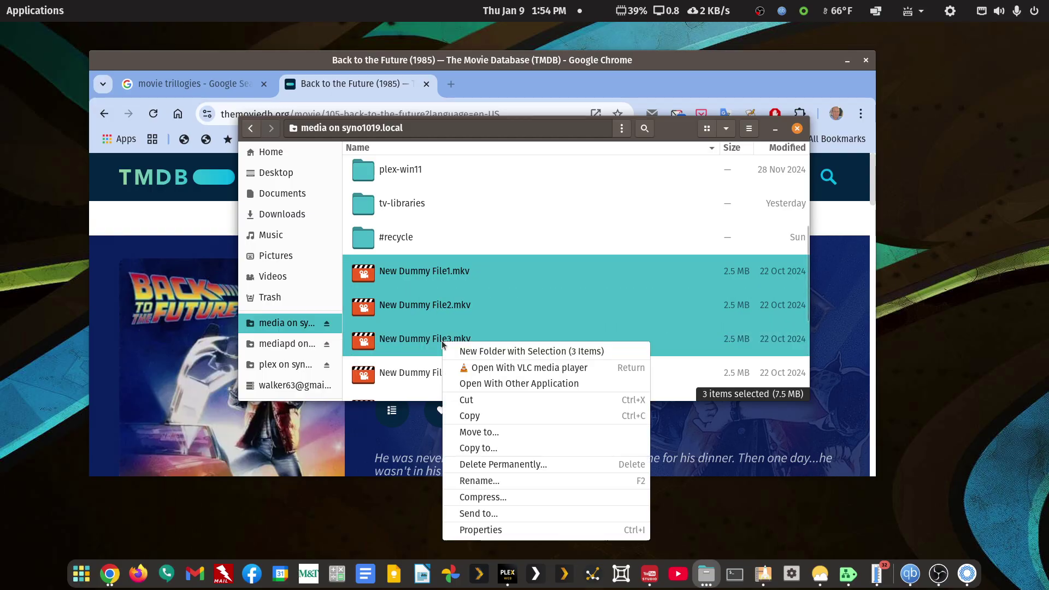
left_click(458, 415)
- Create a folder named movie-test inside the media share's movie-libraries folder and open it
scroll(474, 217, "up", 5)
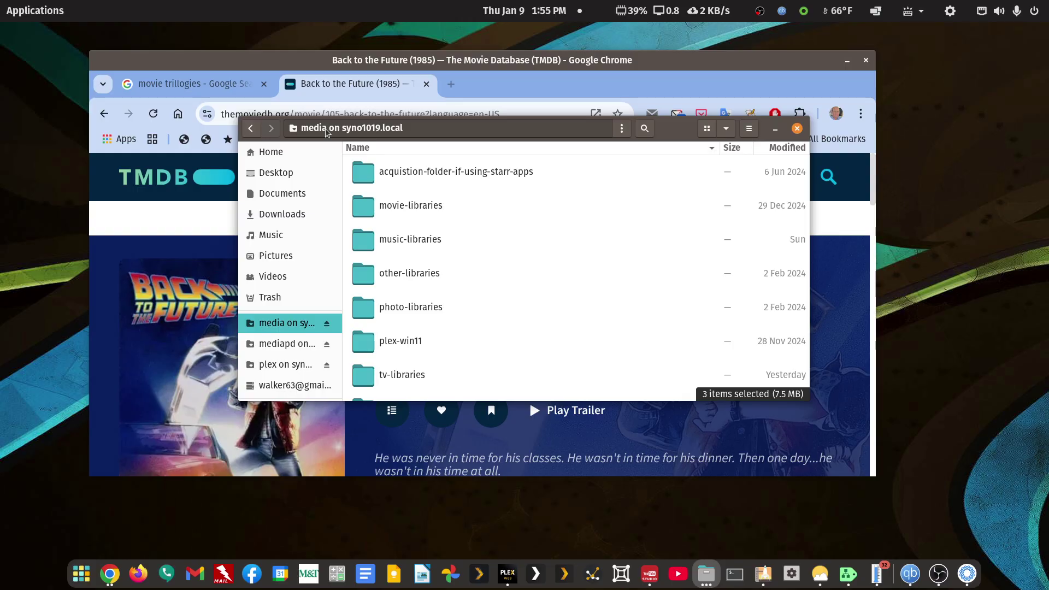
left_click(405, 208)
double_click(405, 210)
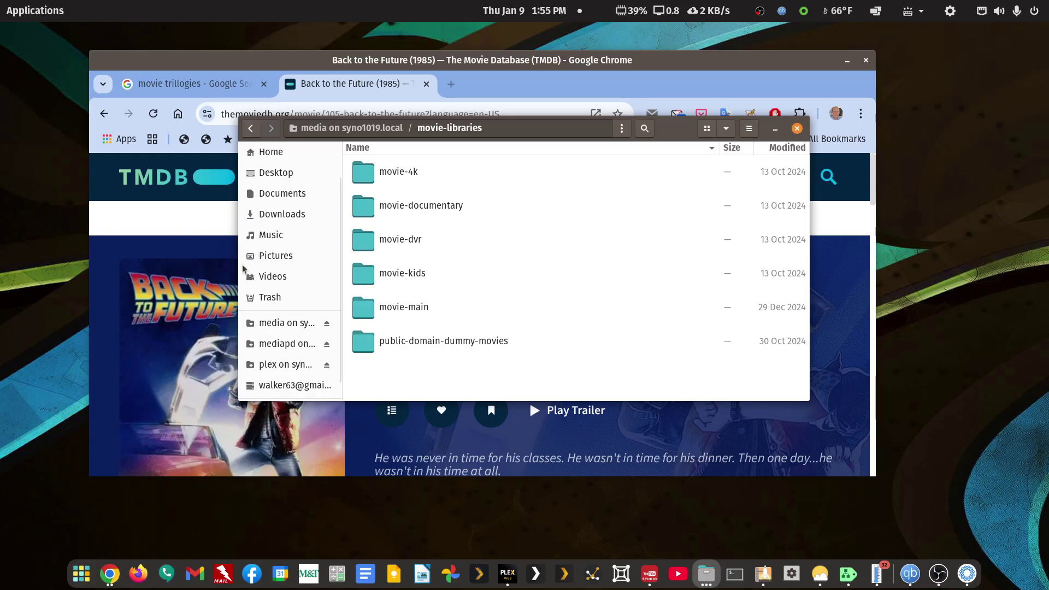
right_click(427, 381)
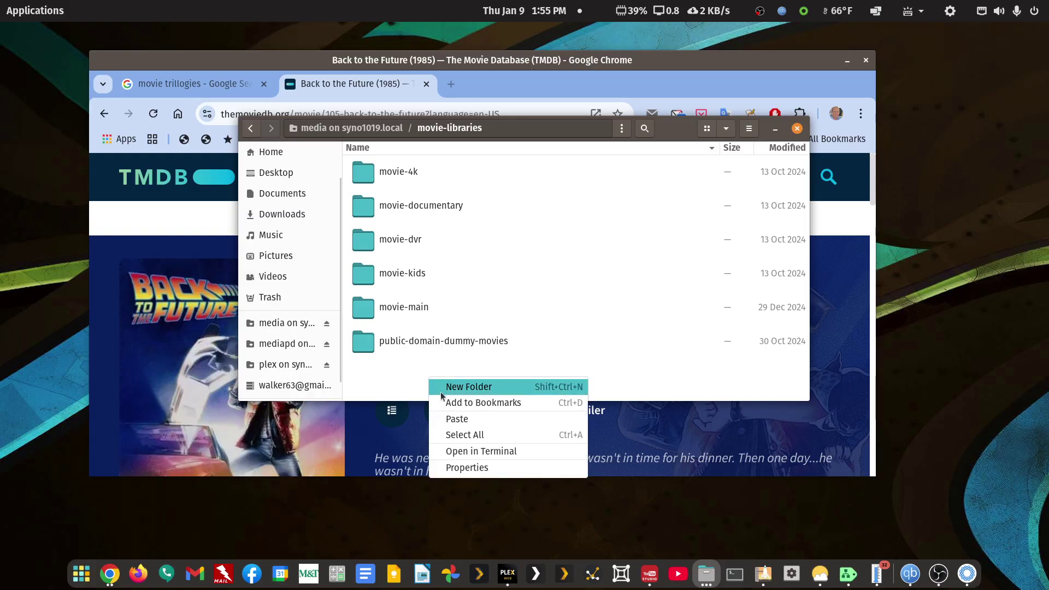
left_click(463, 387)
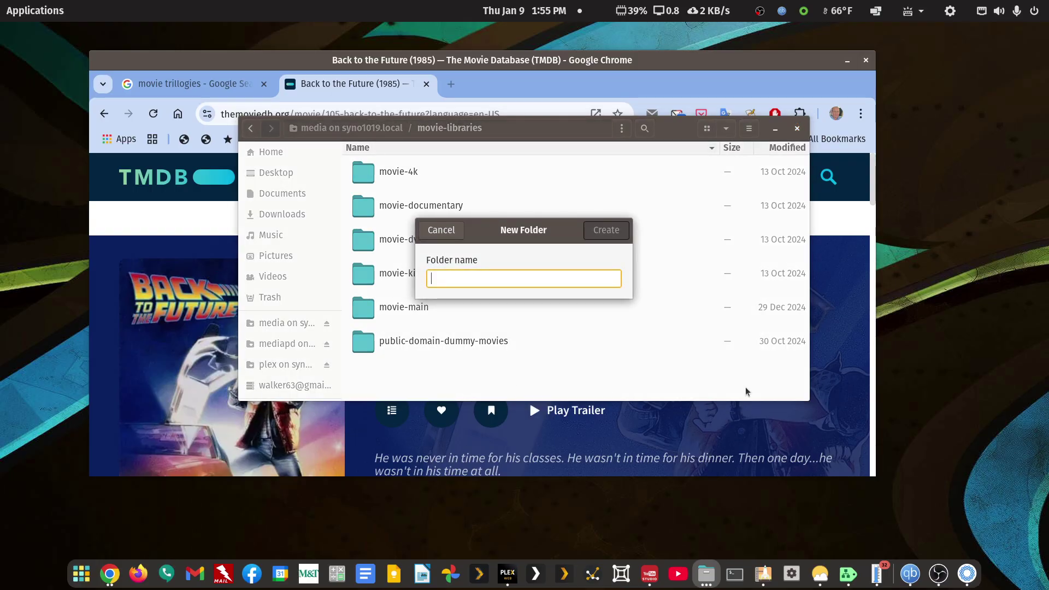
type("movi")
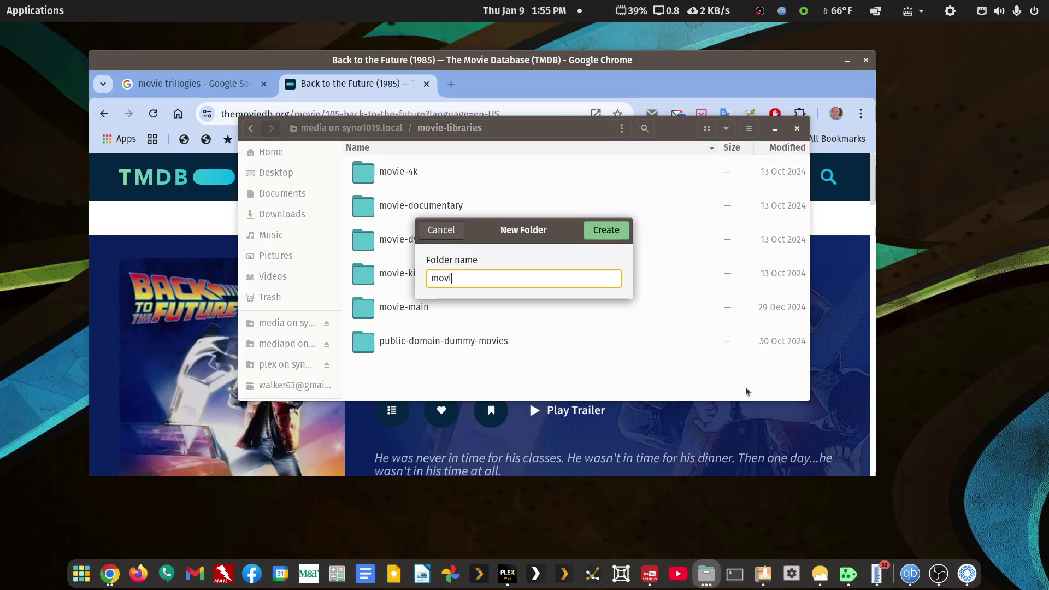
type("e-test")
key("Return")
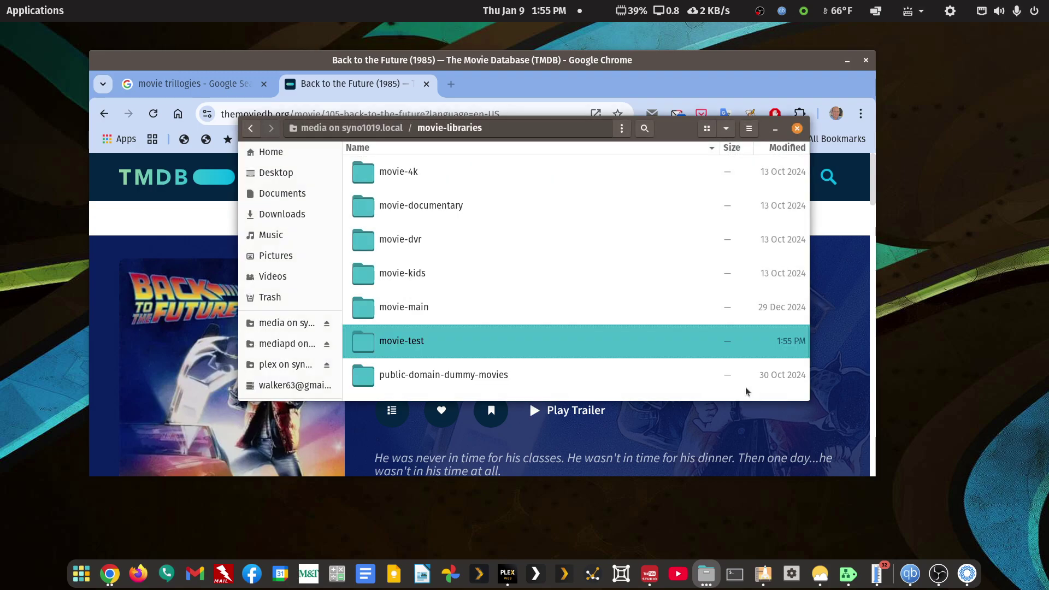
key("Return")
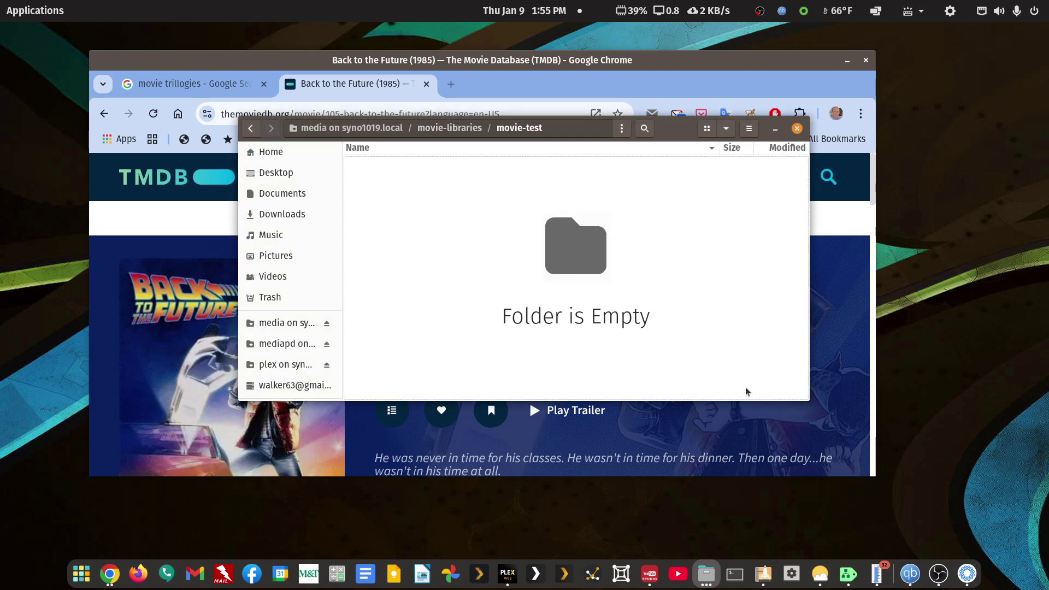
- Paste the three copied dummy files into the movie-test folder and move the file window aside to uncover the TMDB page
key("ctrl+v")
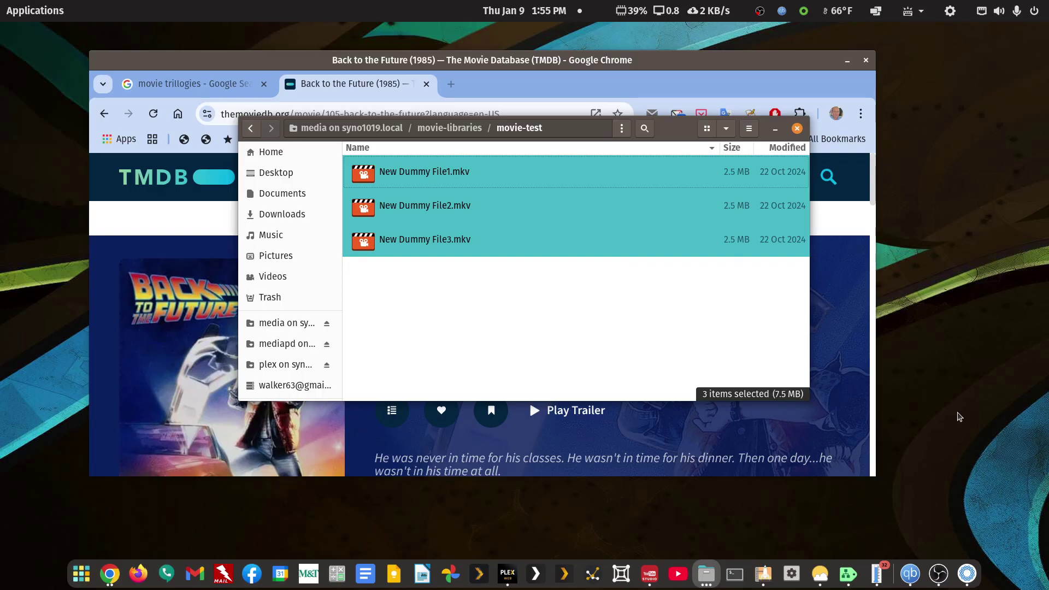
left_click_drag(675, 129, 873, 221)
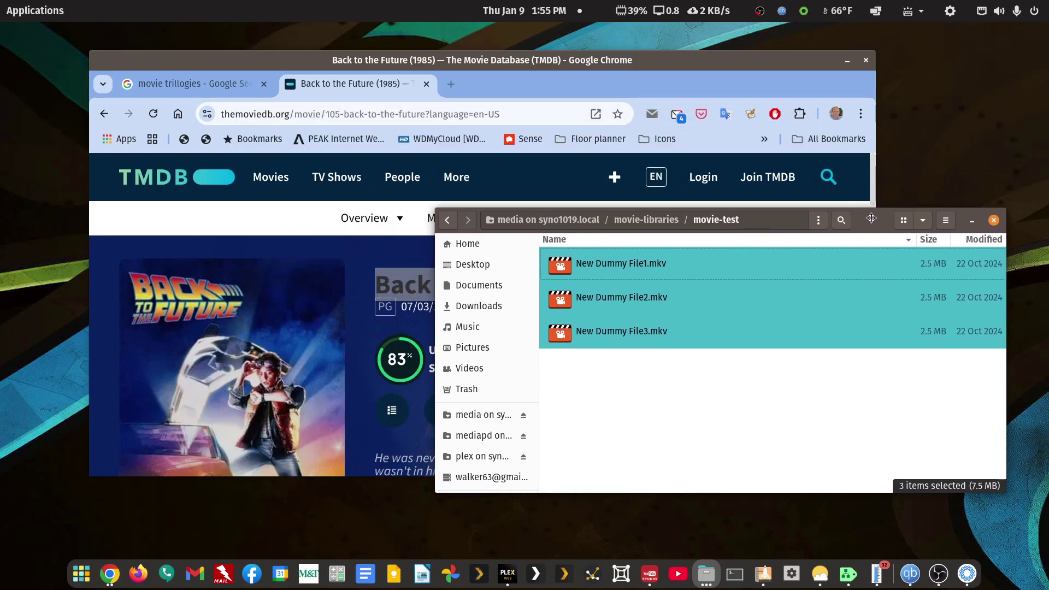
- Copy the title Back to the Future (1985) from TMDB and rename New Dummy File1.mkv to Back to the Future (1985).mkv
left_click(791, 64)
right_click(581, 285)
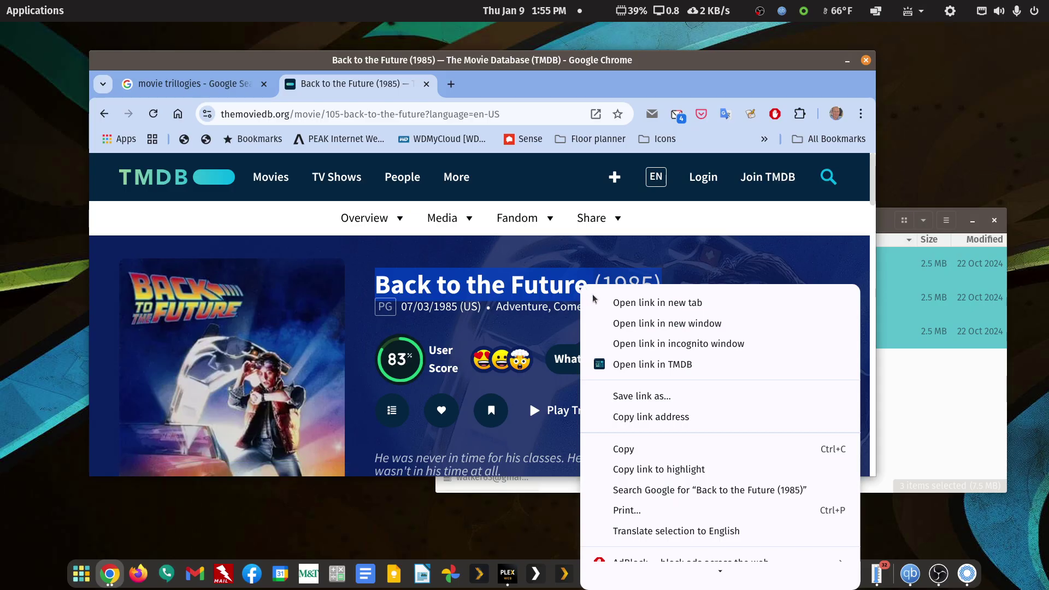
left_click(628, 450)
left_click(937, 465)
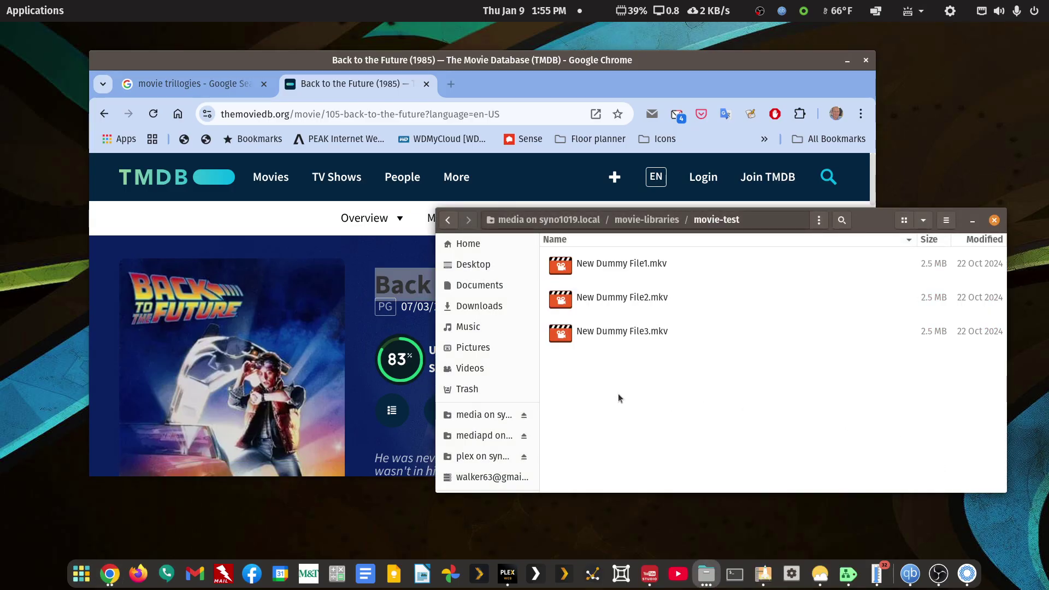
right_click(615, 266)
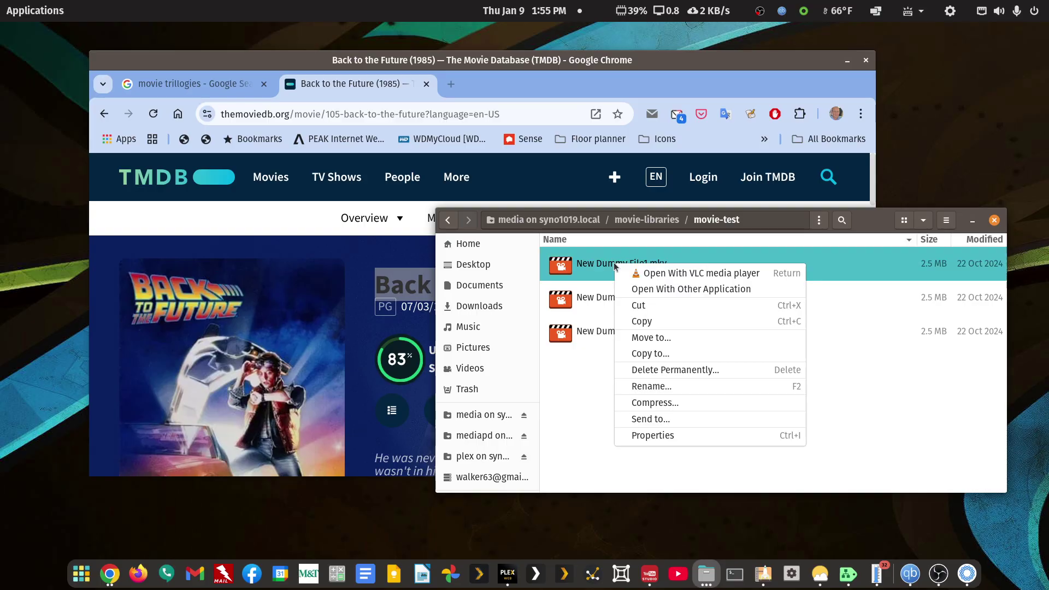
left_click(636, 387)
type("Back to the Future (1985)")
key("Return")
- Create a folder named Back to the Future (1985) in movie-test and move Back to the Future (1985).mkv into it
right_click(604, 427)
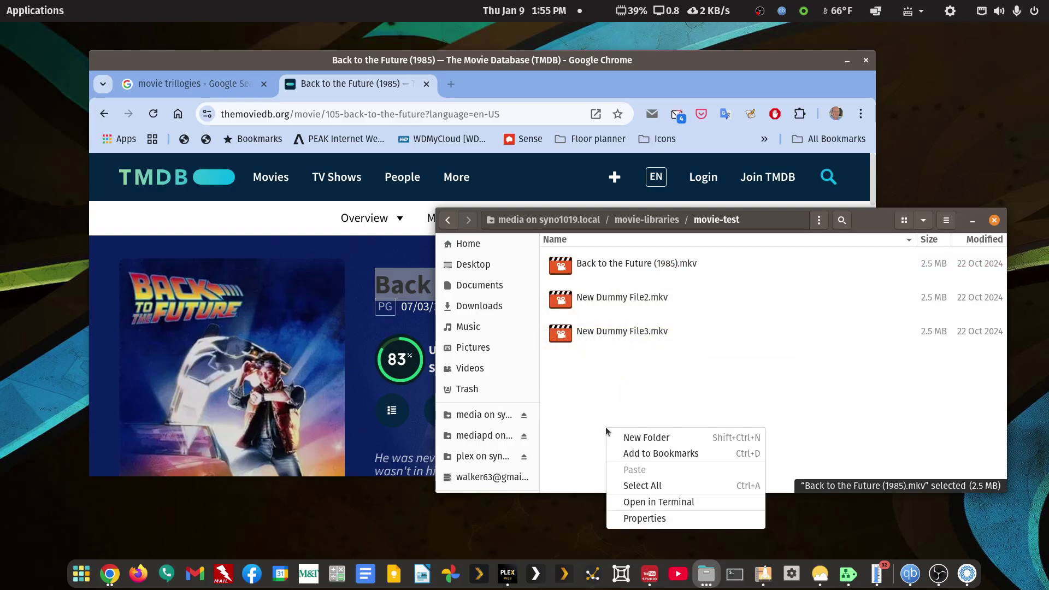
left_click(621, 436)
type("Back to the Future (1985)")
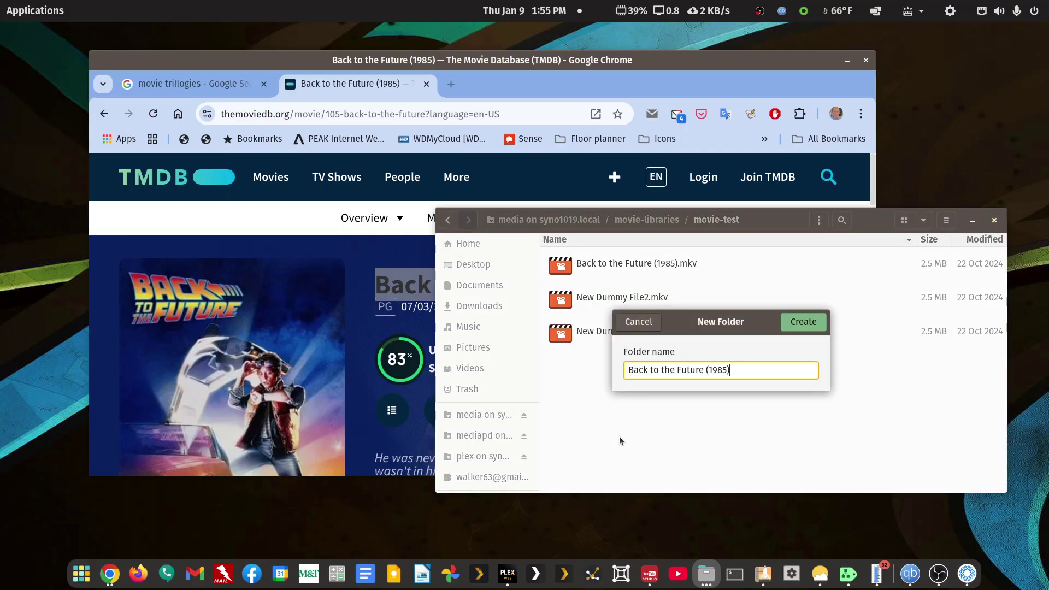
left_click(792, 317)
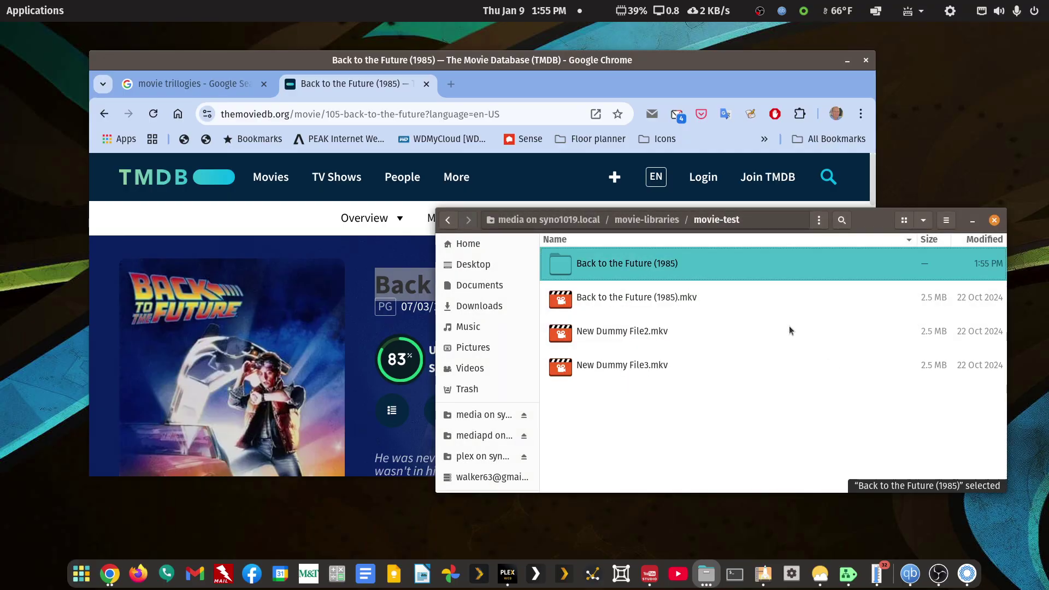
right_click(654, 298)
left_click(669, 332)
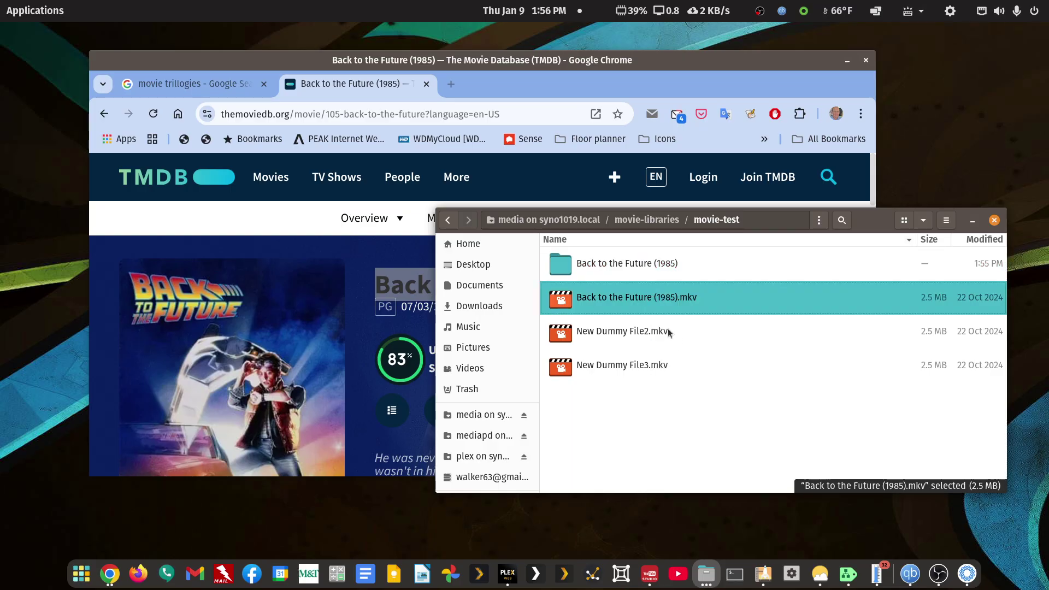
right_click(637, 263)
left_click(667, 372)
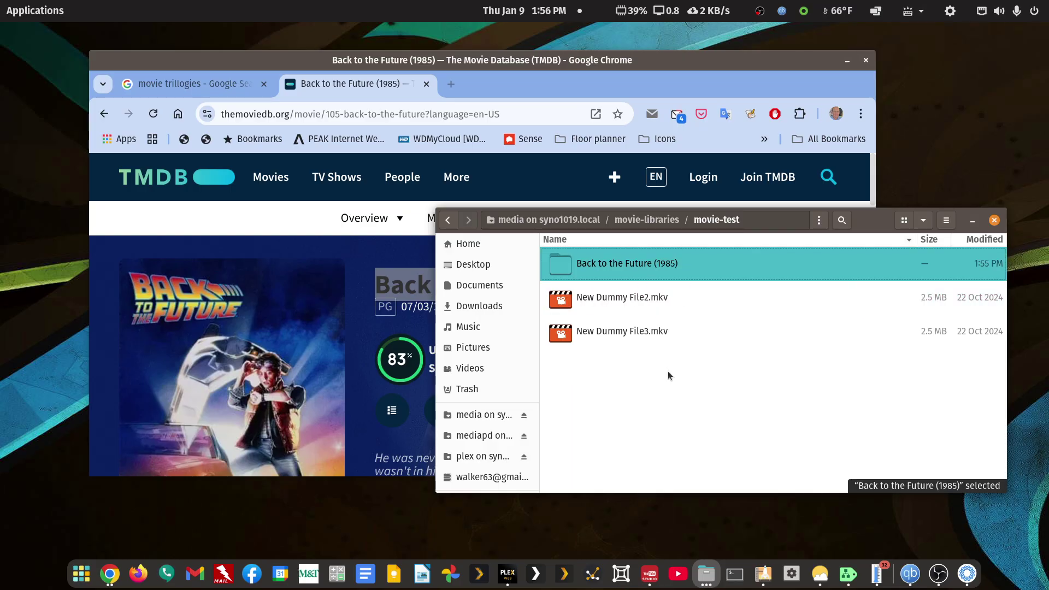
- Open the Back to the Future Part II page from the TMDB collection and copy its title with the year 1989
key("alt+Tab")
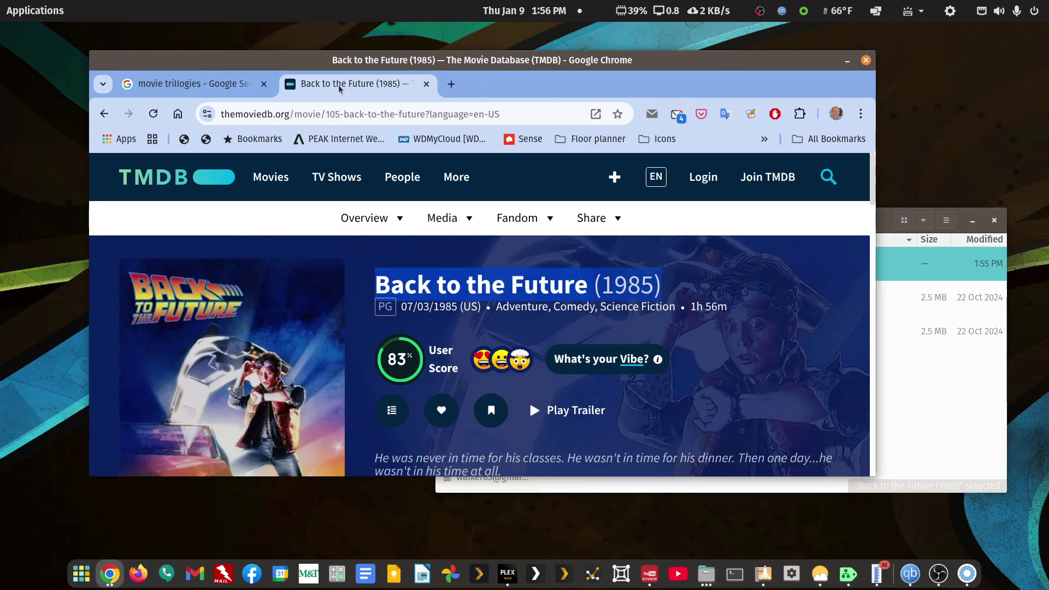
left_click(103, 113)
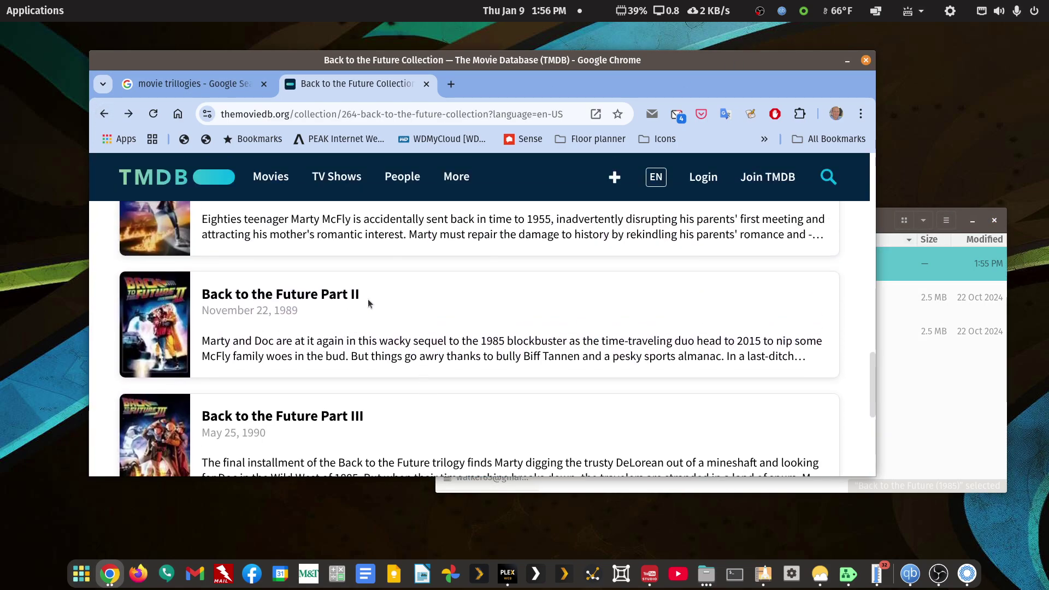
left_click(334, 295)
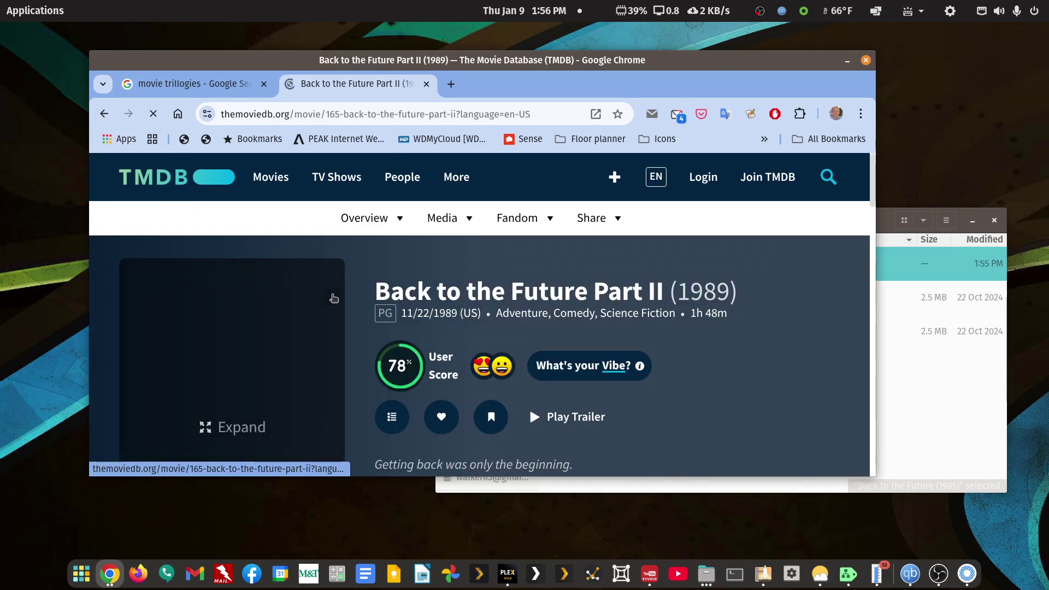
left_click_drag(742, 295, 381, 289)
key("ctrl+c")
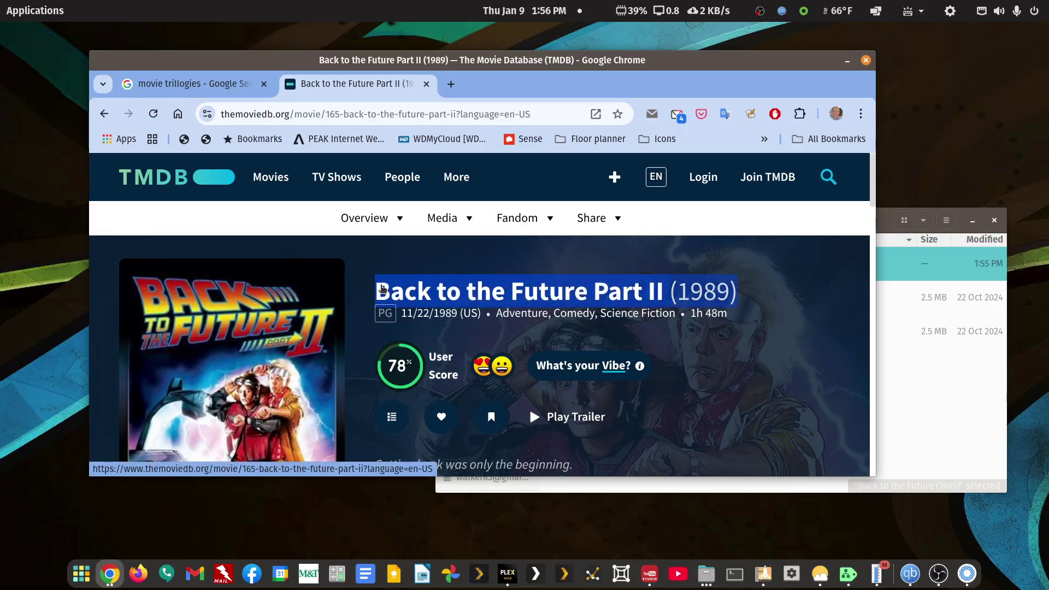
- Rename New Dummy File2.mkv in movie-test to Back to the Future Part II (1989).mkv using the copied title
left_click(904, 344)
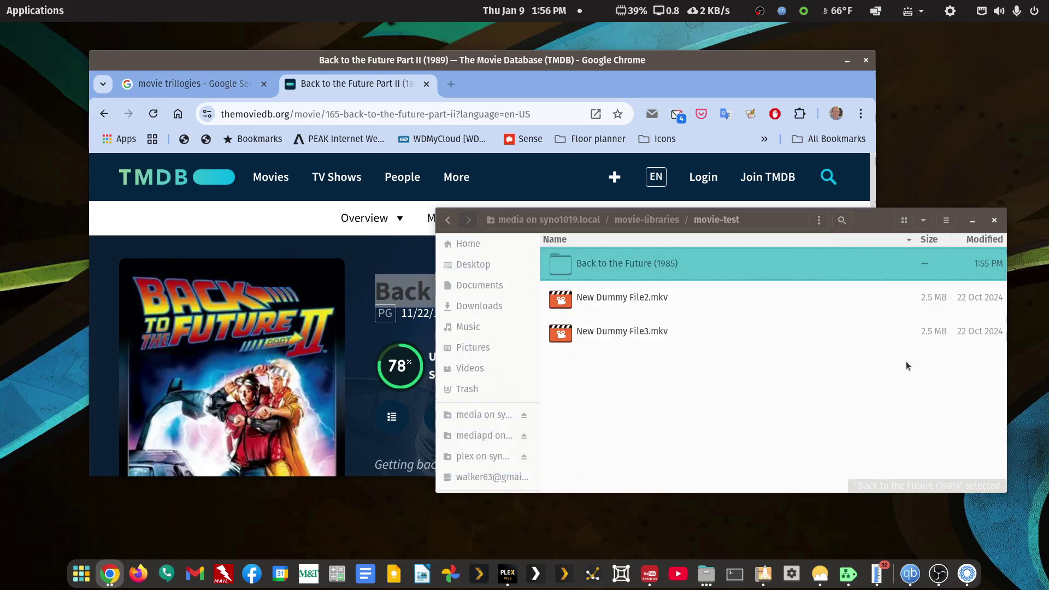
right_click(637, 302)
left_click(661, 418)
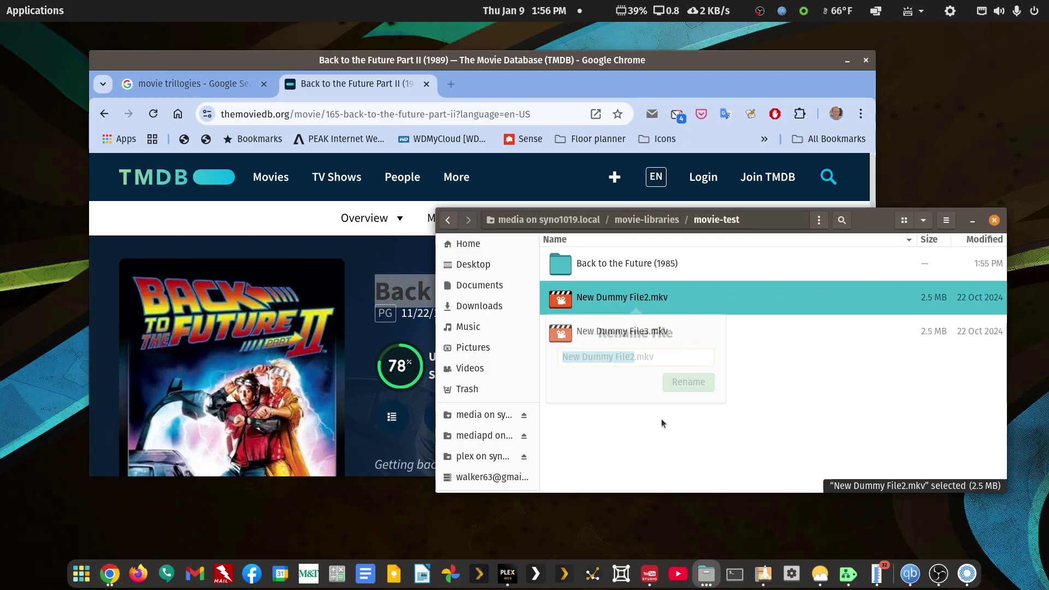
key("ctrl+v")
key("Return")
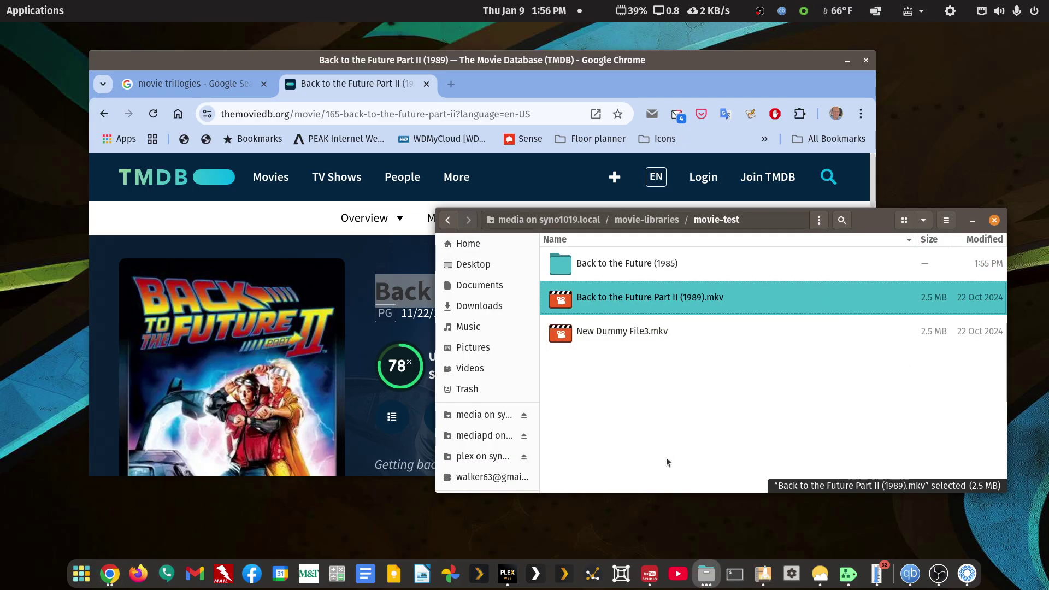
- Create a folder named Back to the Future Part II (1989) in movie-test and move the matching MKV file into it
right_click(651, 430)
left_click(664, 438)
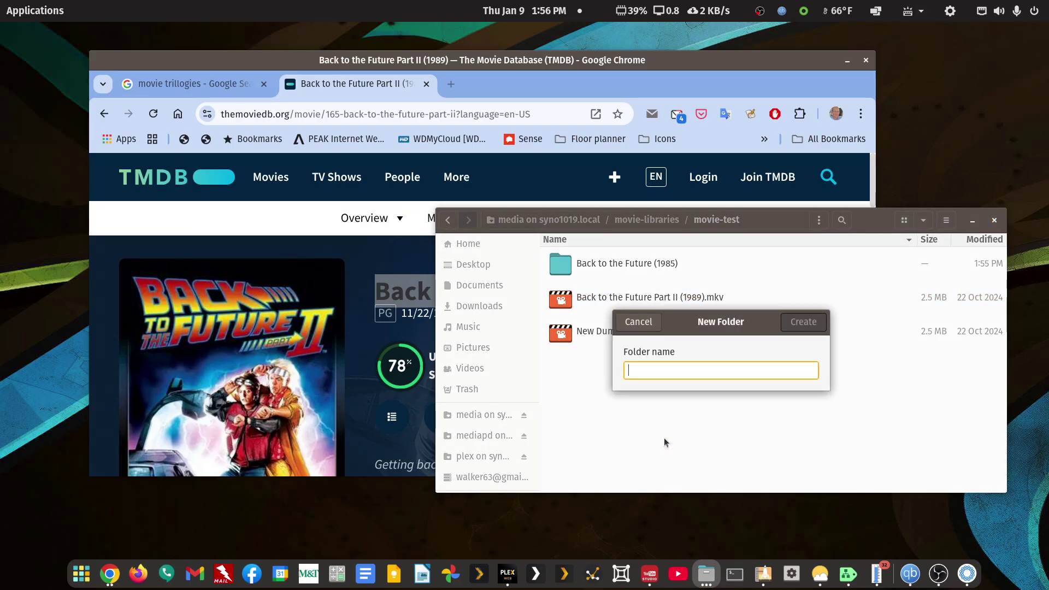
key("ctrl+v")
left_click(806, 321)
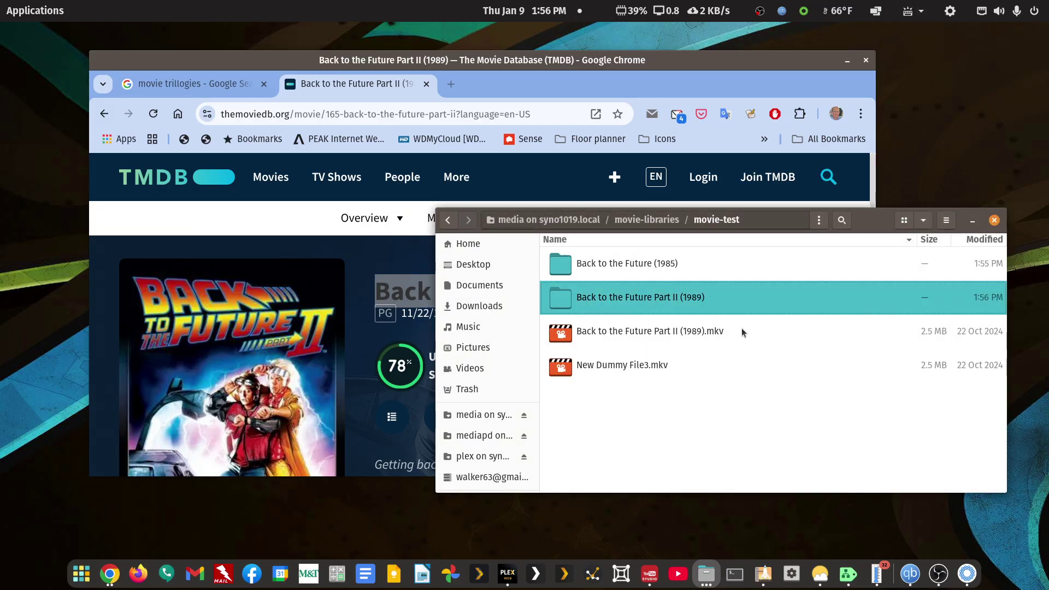
left_click_drag(645, 334, 651, 302)
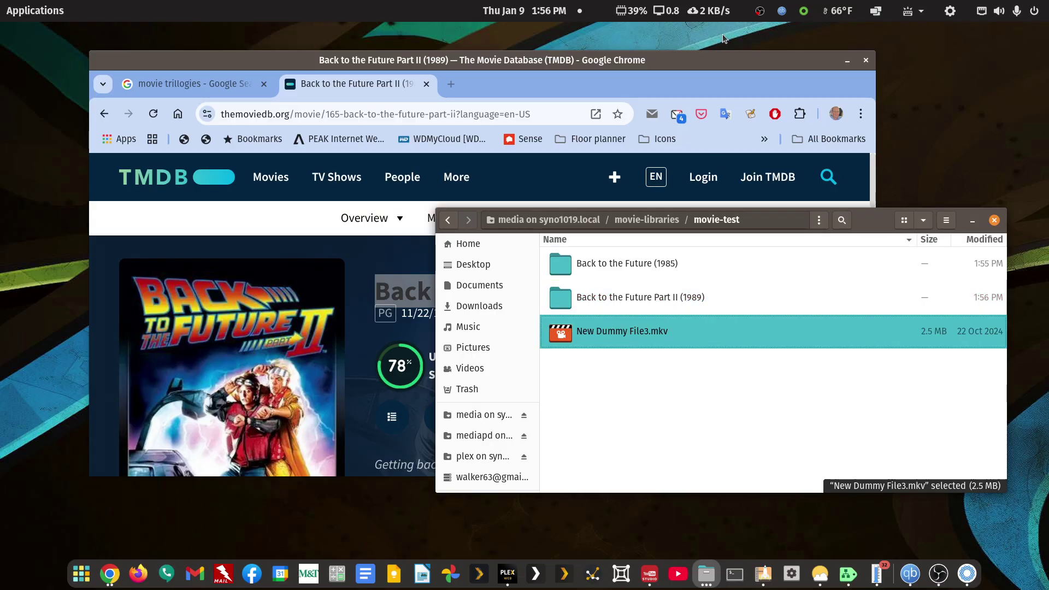
- Open the Back to the Future Part III page from the TMDB collection and copy its title with the year 1990
key("alt+Tab")
key("alt+Left")
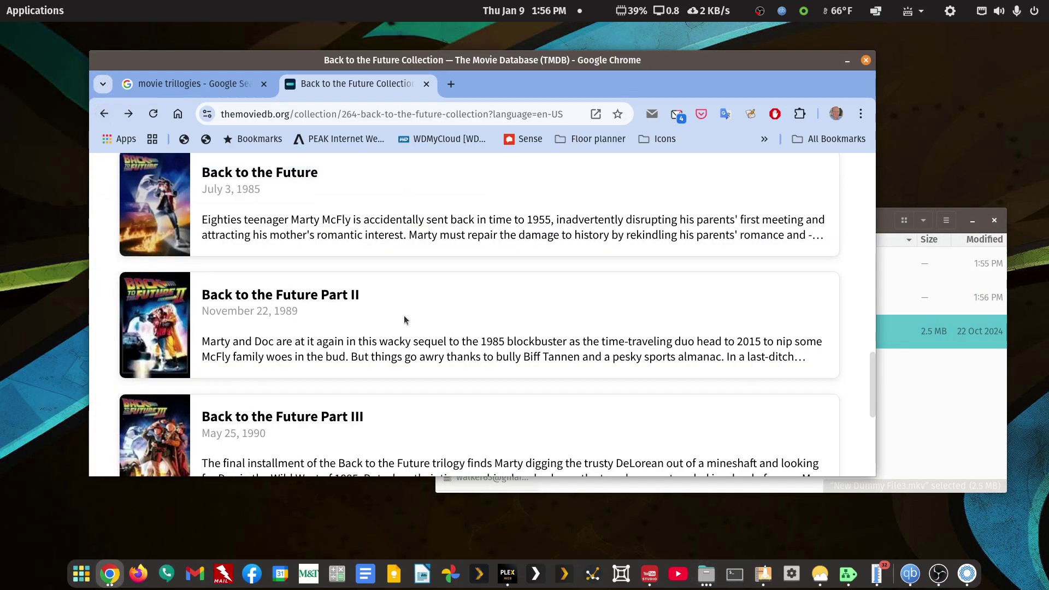
scroll(404, 315, "down", 3)
left_click(311, 248)
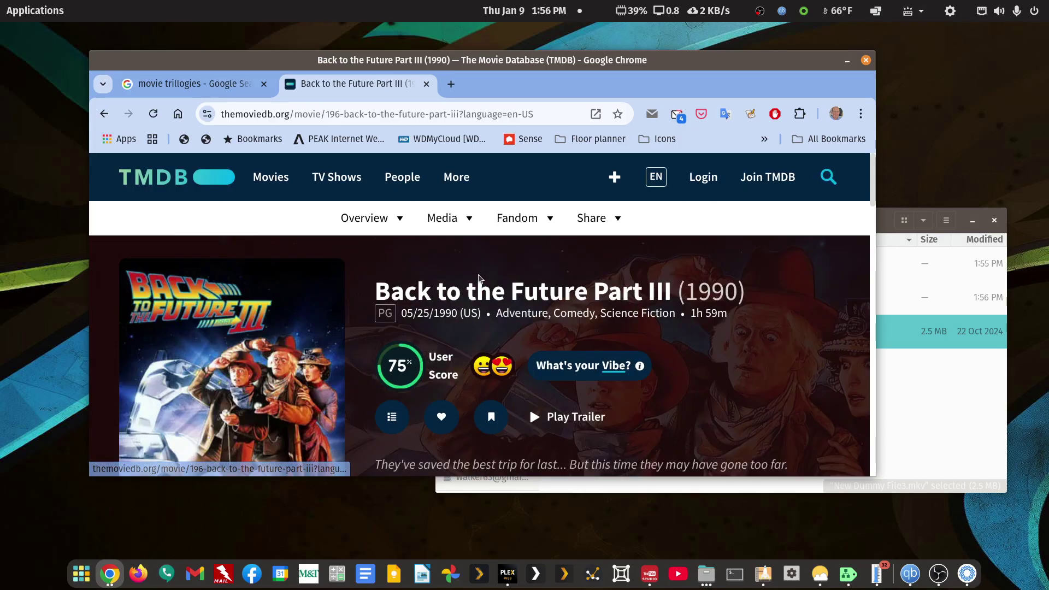
left_click_drag(750, 293, 370, 299)
key("ctrl+c")
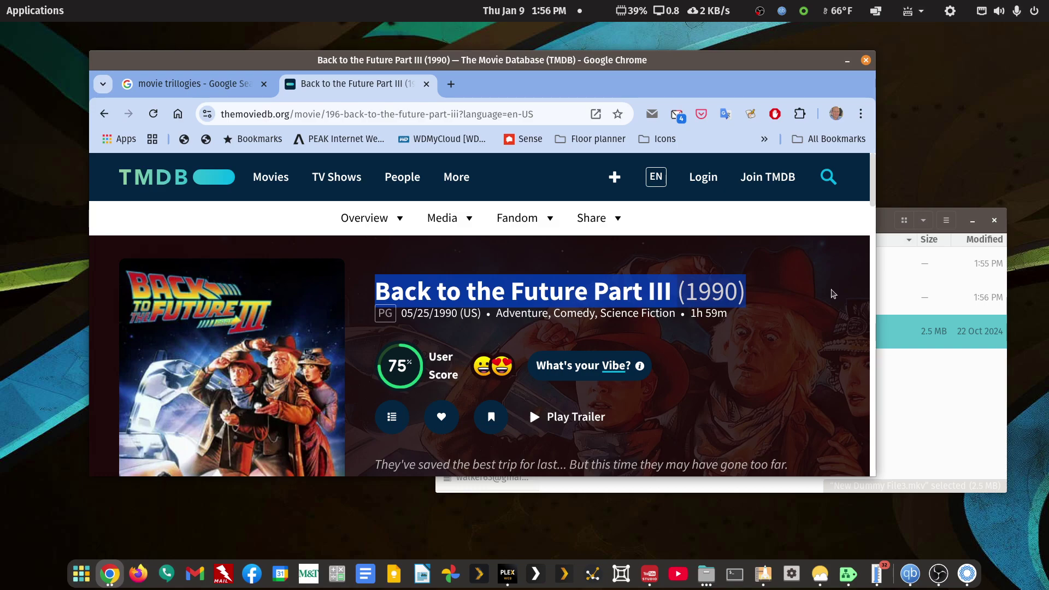
- Rename New Dummy File3.mkv in movie-test to Back to the Future Part III (1990).mkv using the copied title
left_click(912, 402)
right_click(634, 334)
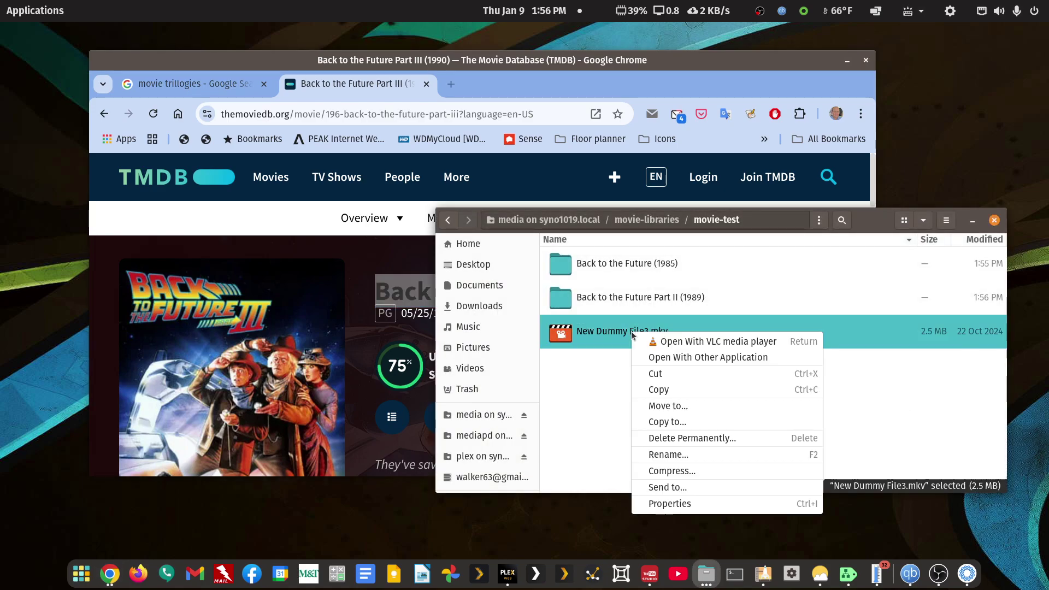
left_click(654, 455)
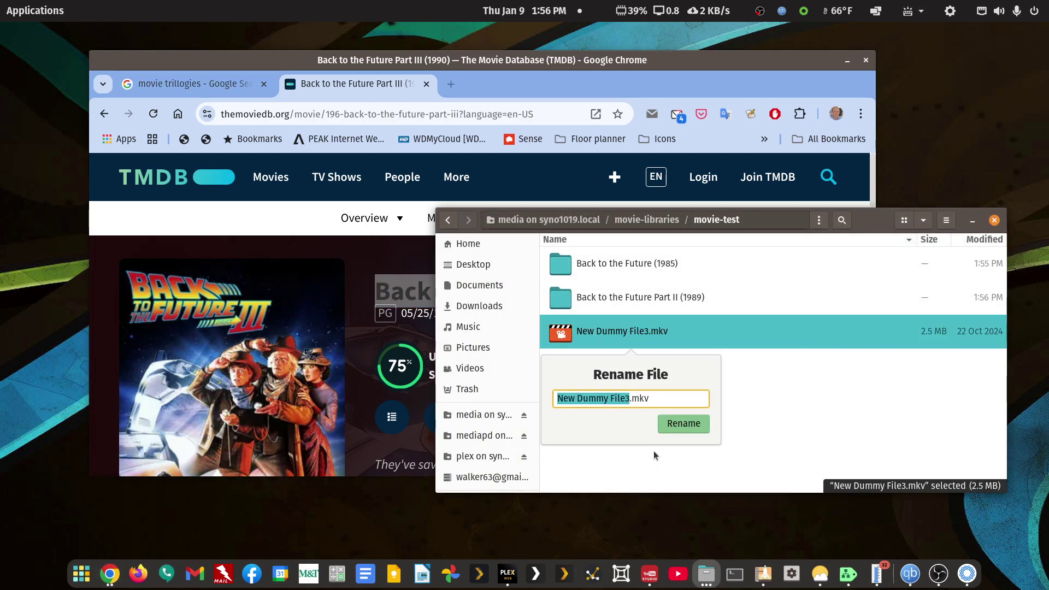
key("ctrl+v")
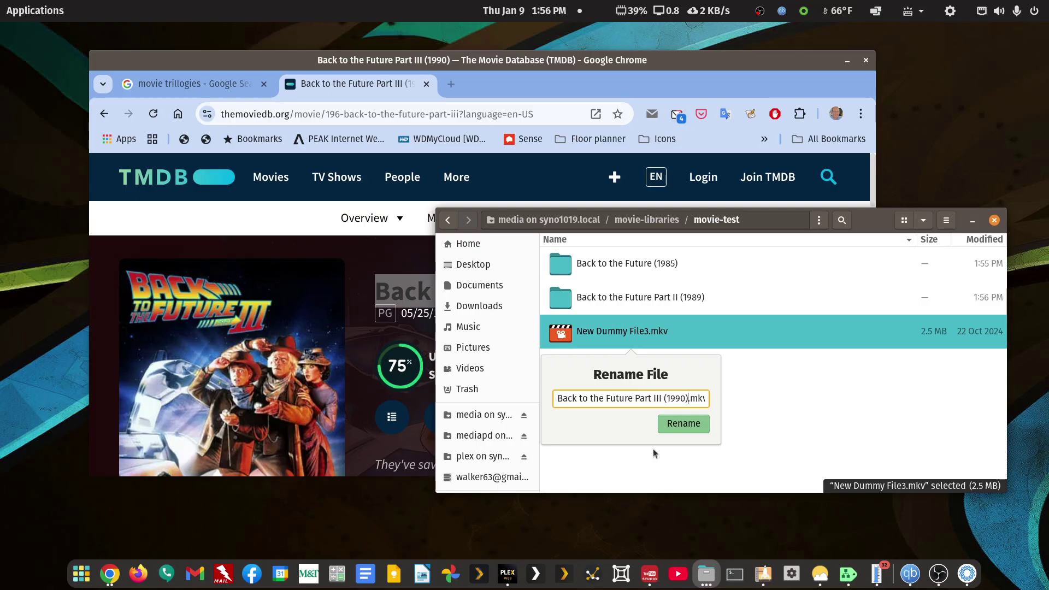
key("Return")
- Create a folder named Back to the Future Part III (1990) in movie-test and move the matching MKV file into it
right_click(647, 440)
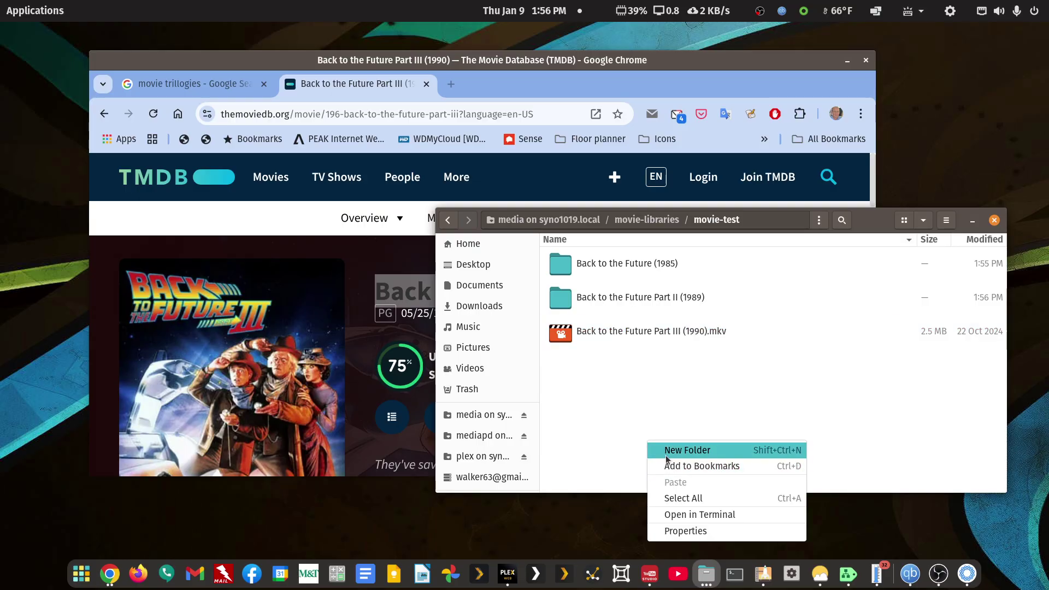
left_click(665, 454)
key("ctrl+v")
key("Return")
left_click_drag(645, 370, 652, 338)
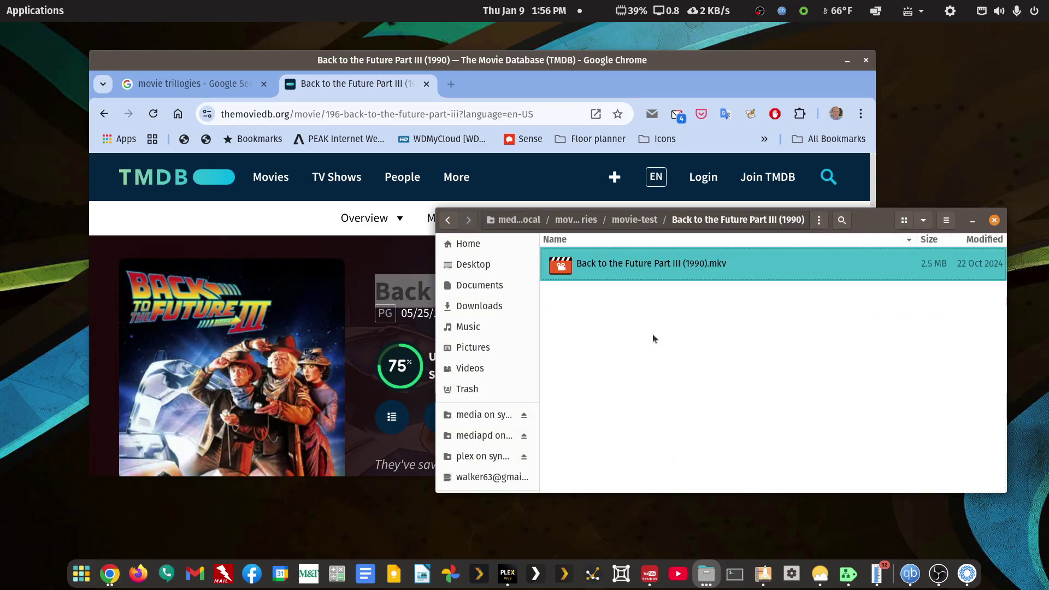
- Return to the root of the media share and copy New Dummy File1.mkv, New Dummy File2.mkv and New Dummy File3.mkv again
left_click(448, 220)
left_click(451, 221)
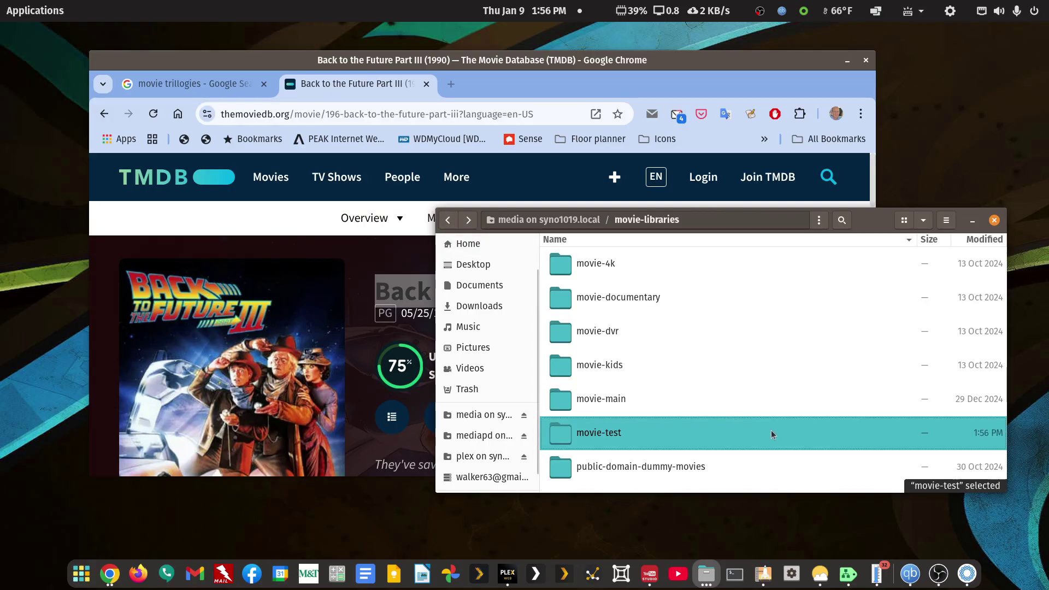
left_click(449, 220)
scroll(679, 379, "down", 5)
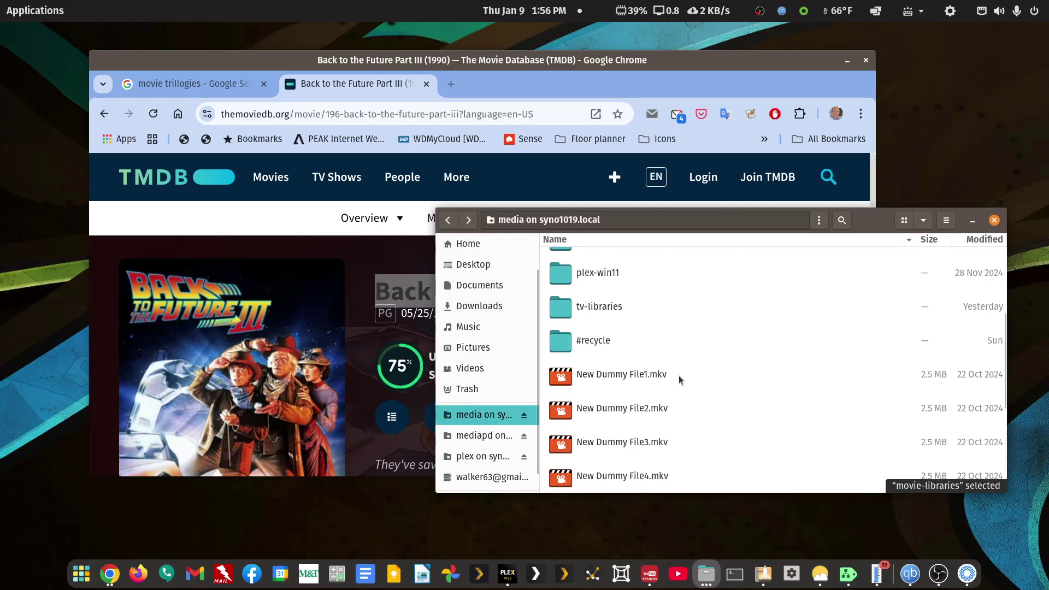
left_click(638, 374)
left_click(642, 408, "ctrl")
left_click(639, 441, "ctrl")
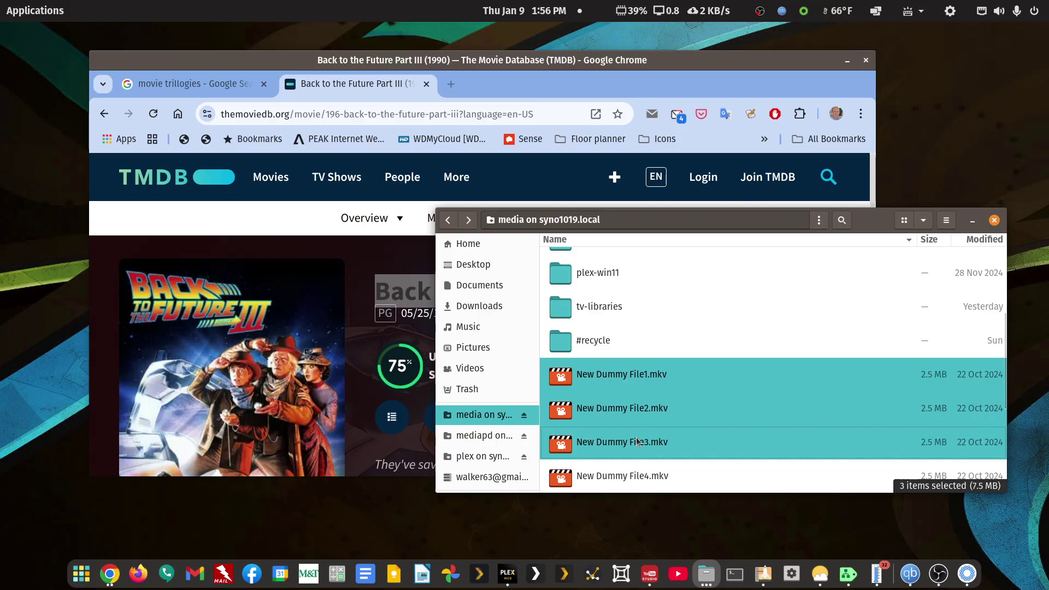
right_click(638, 441)
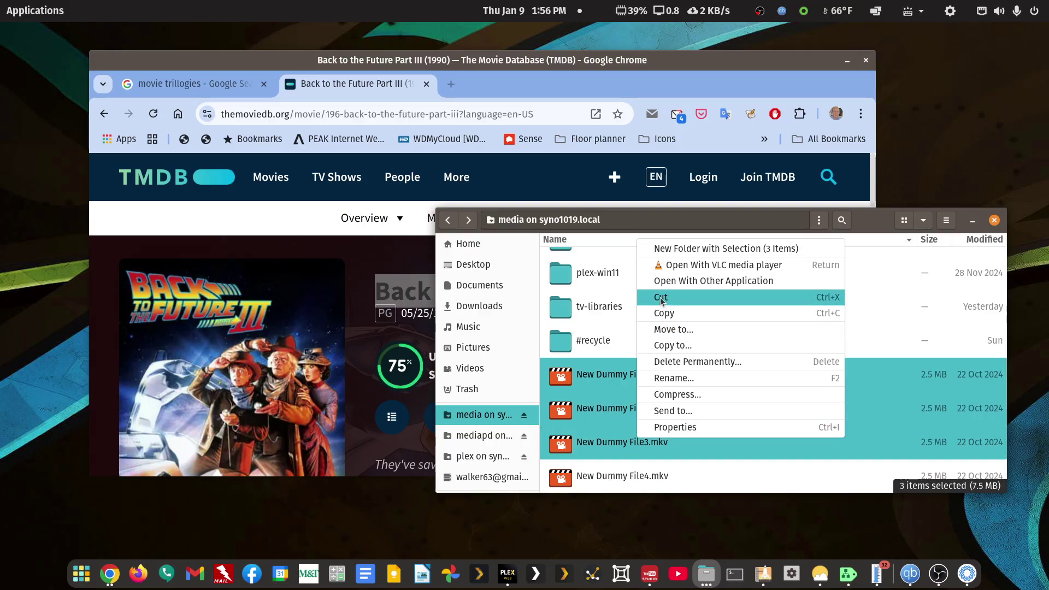
left_click(663, 313)
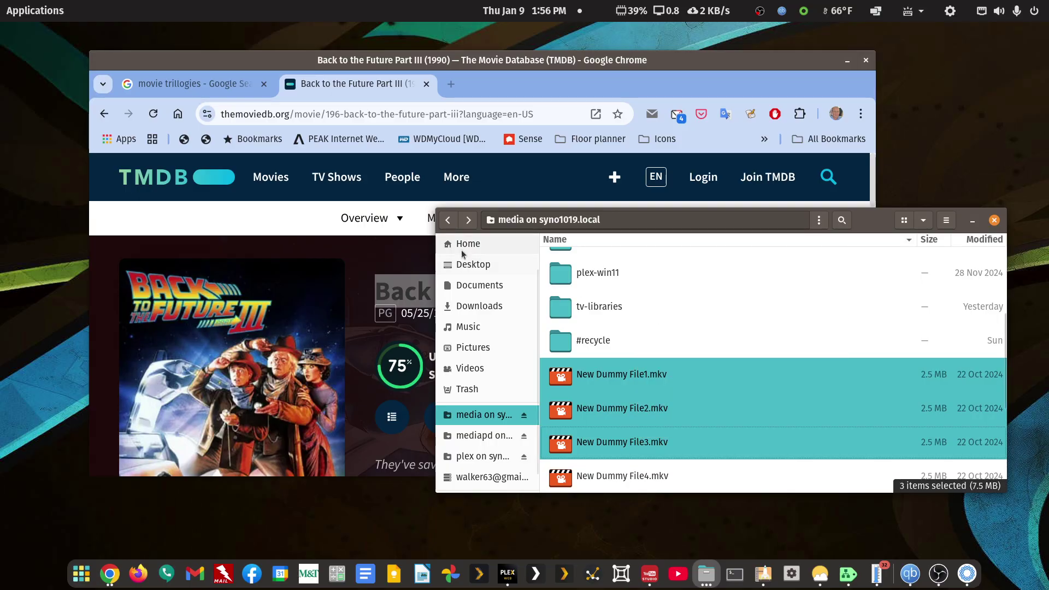
- Reopen the media share from the syno1019 server's shares and open its movie-libraries folder
left_click(447, 219)
left_click(596, 364)
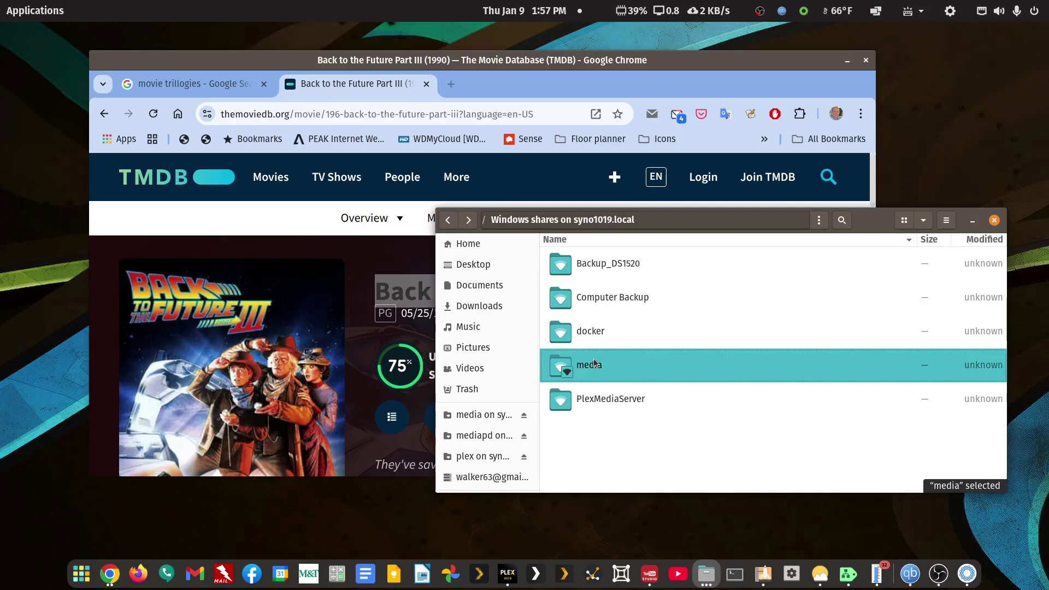
double_click(594, 362)
double_click(612, 300)
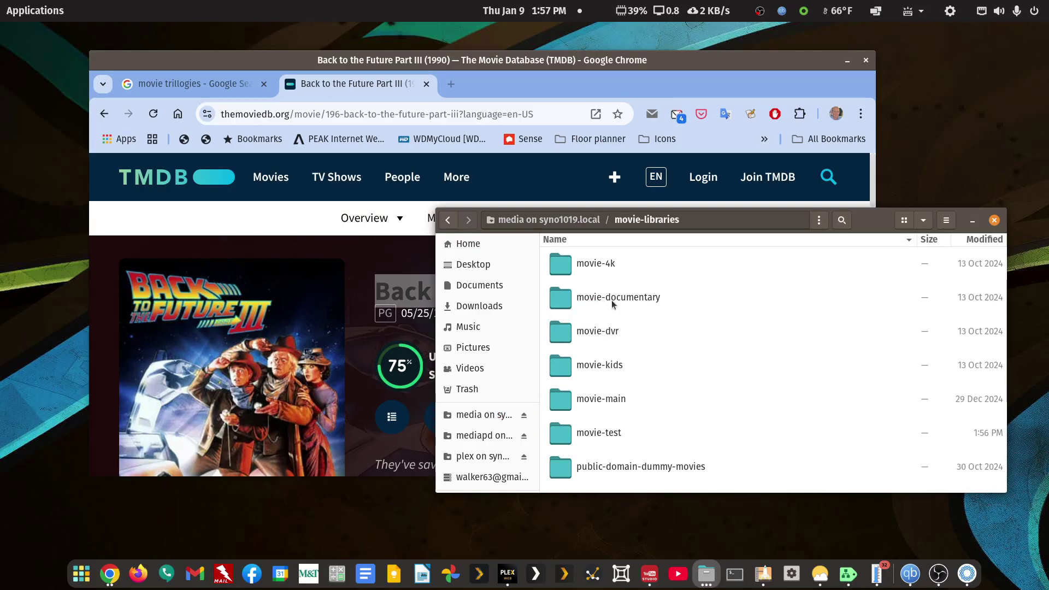
- Paste the three copied dummy MKV files into the movie-test folder
double_click(611, 433)
right_click(618, 431)
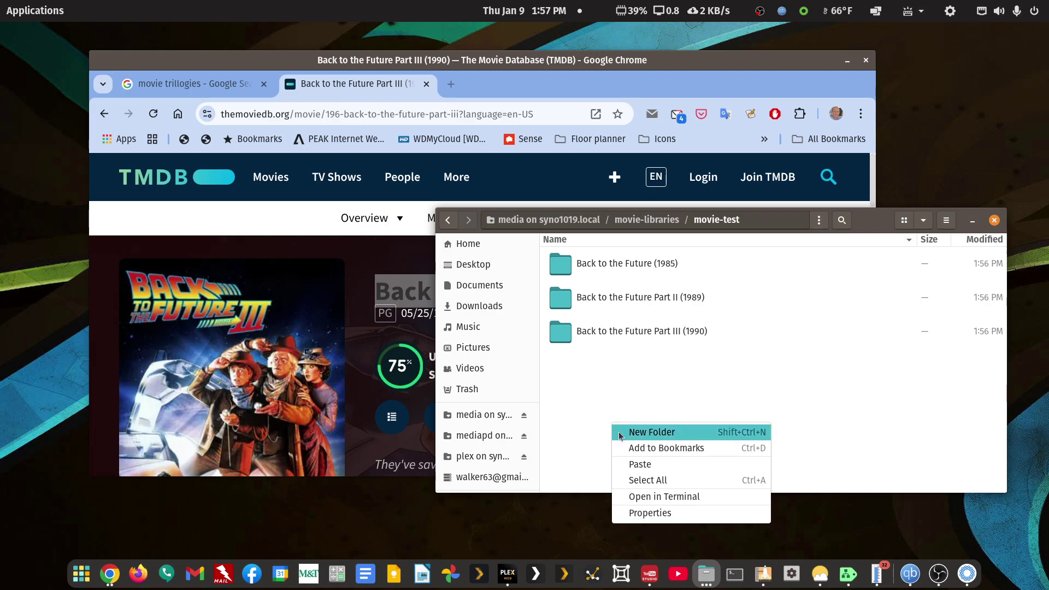
left_click(630, 463)
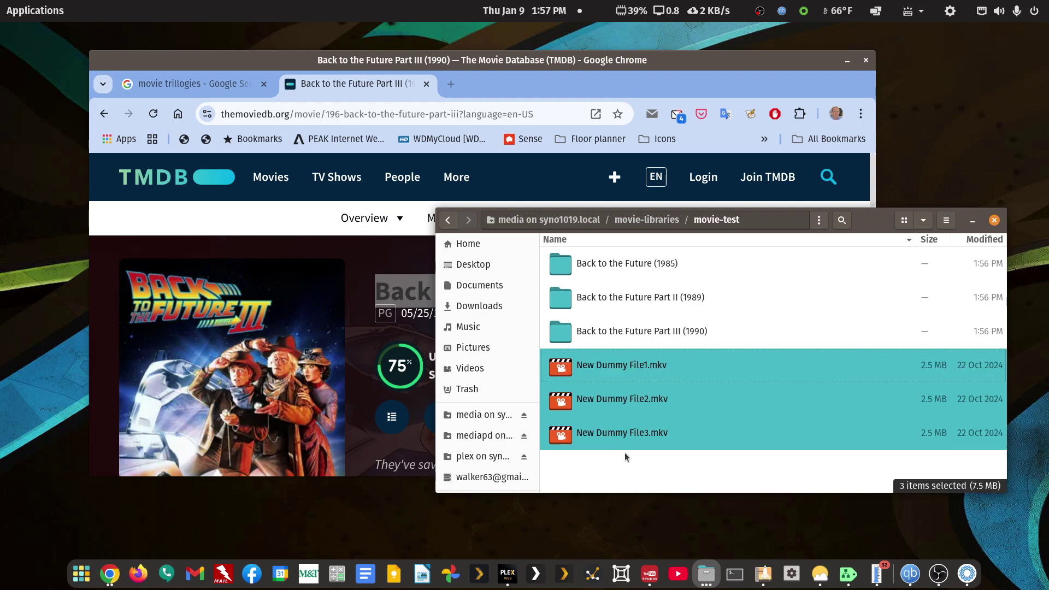
- Search TMDB for godfather, open The Godfather from March 24, 1972, and copy its title with the year
left_click(601, 65)
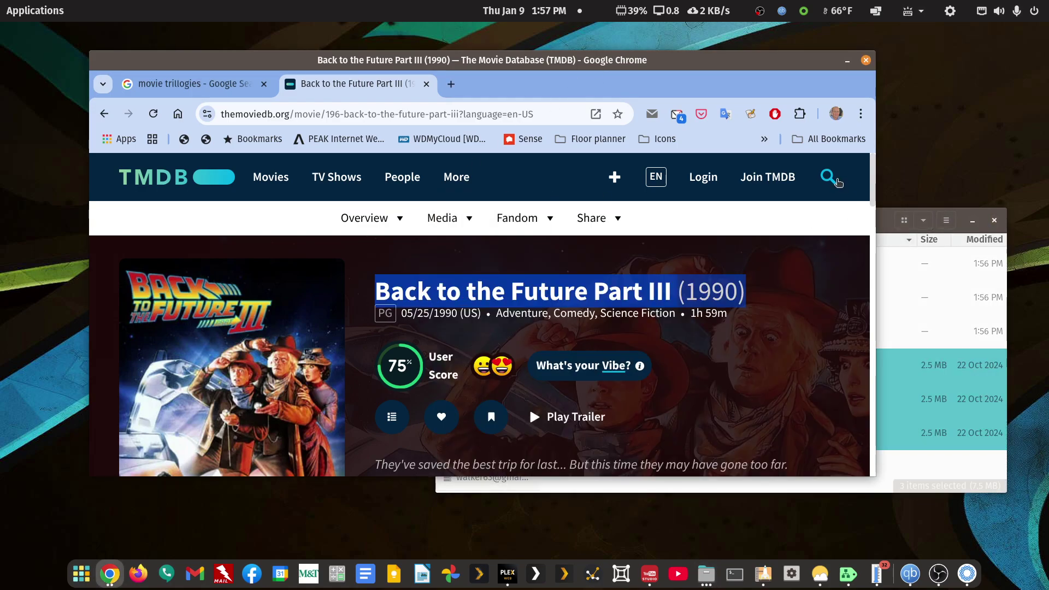
left_click(828, 177)
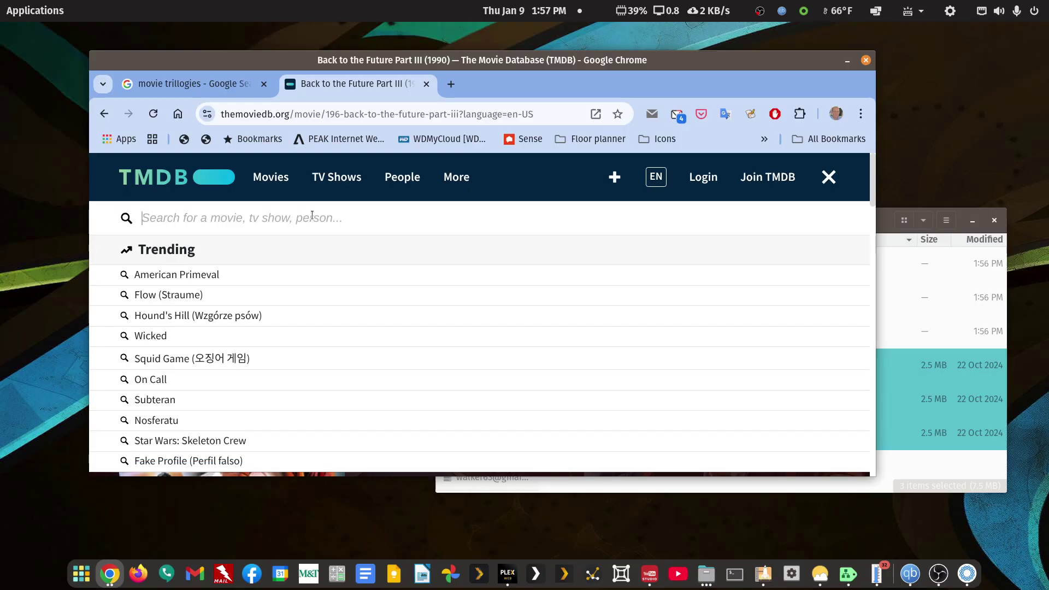
type("godfather")
key("Return")
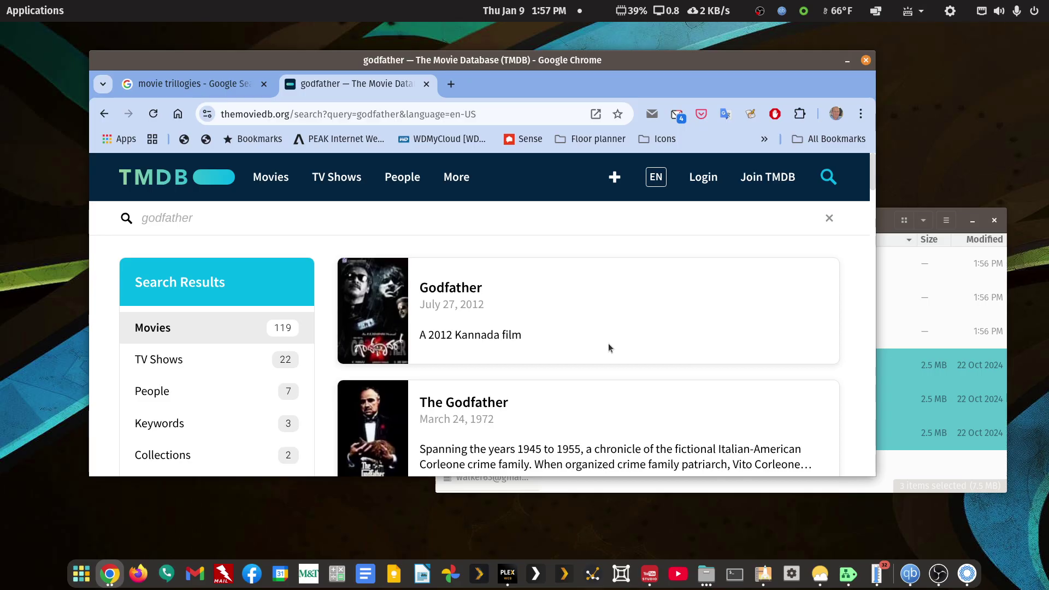
scroll(601, 333, "down", 3)
left_click(491, 322)
left_click_drag(618, 295, 382, 288)
key("ctrl+c")
- Rename New Dummy File1.mkv in movie-test to The Godfather (1972).mkv using the copied title
left_click(888, 223)
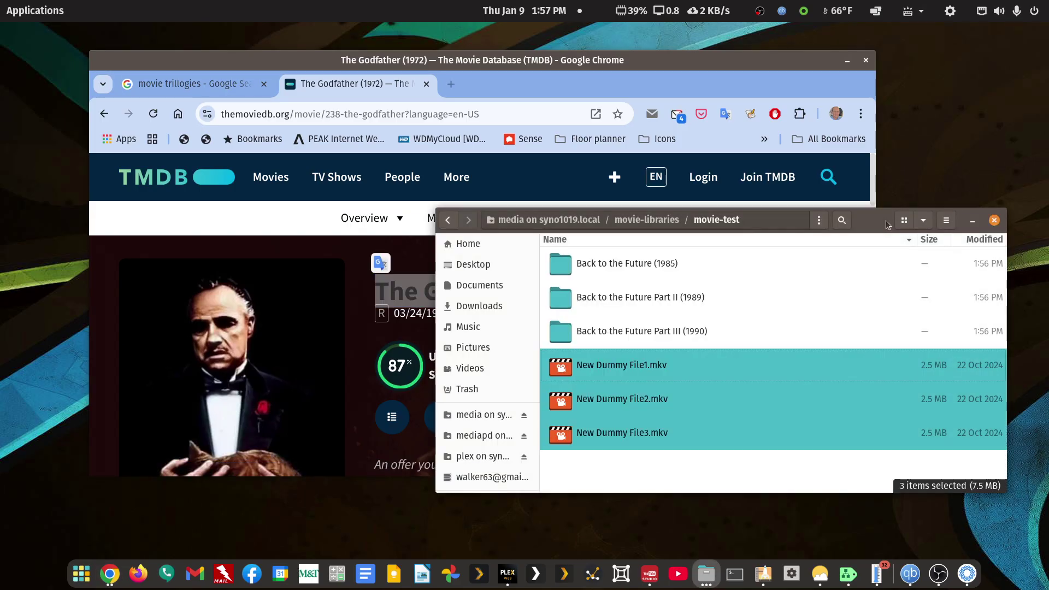
left_click(608, 458)
right_click(624, 366)
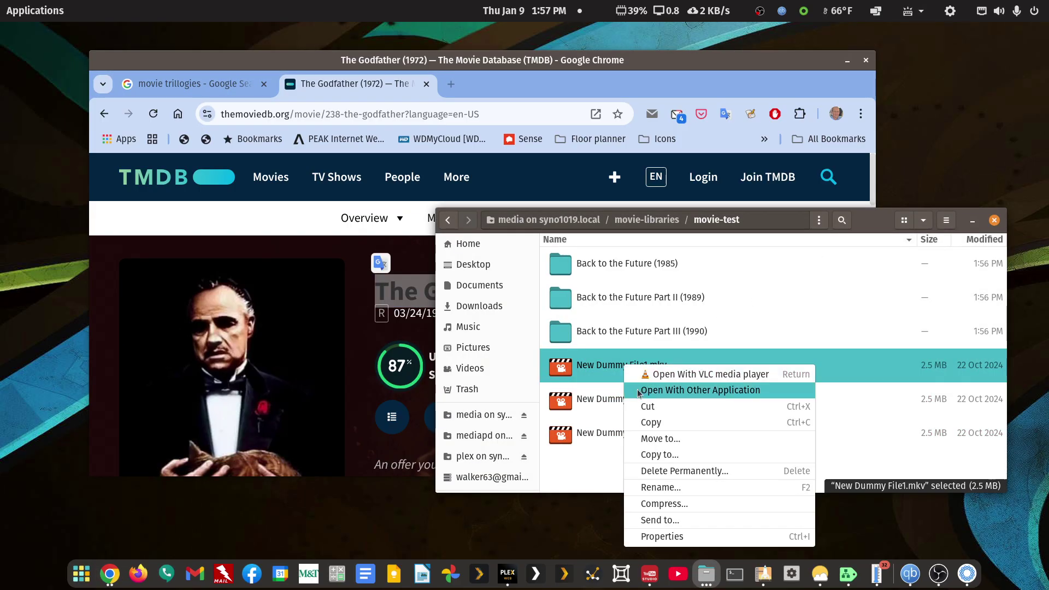
left_click(668, 487)
key("ctrl+v")
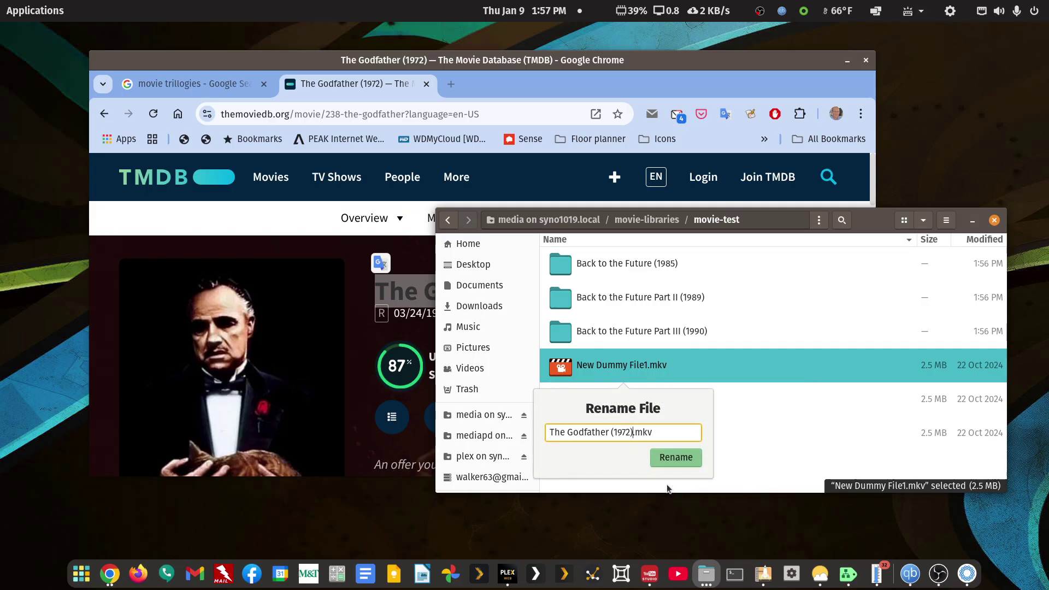
key("Return")
- Create a folder named The Godfather (1972) in movie-test and move the matching MKV file into it
right_click(642, 473)
left_click(660, 477)
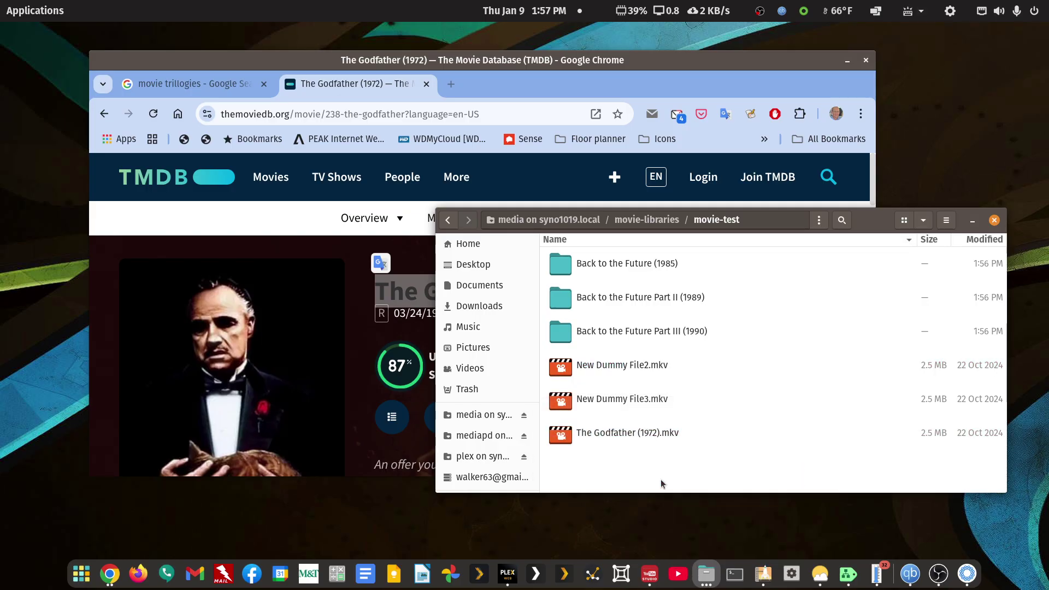
key("ctrl+v")
key("Return")
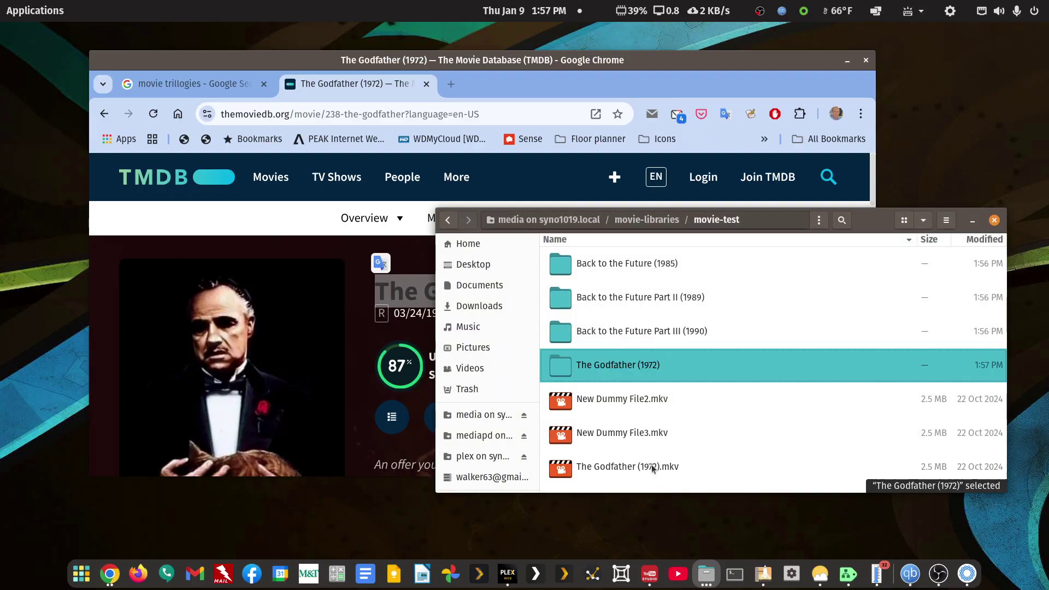
left_click_drag(613, 467, 616, 374)
- Open The Godfather Collection from The Godfather's TMDB page
left_click(264, 217)
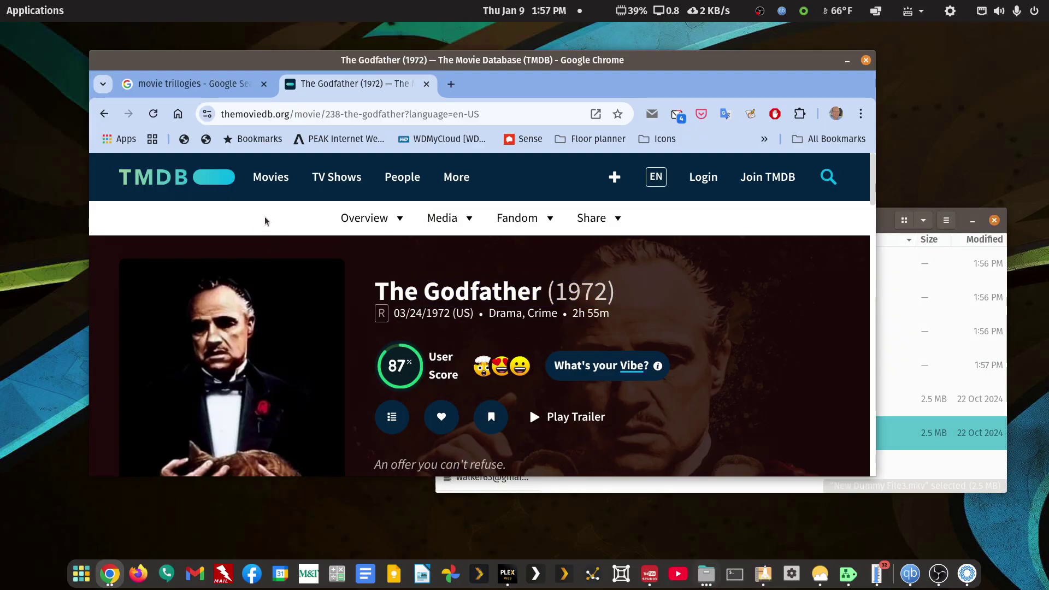
scroll(529, 316, "down", 15)
scroll(479, 381, "down", 10)
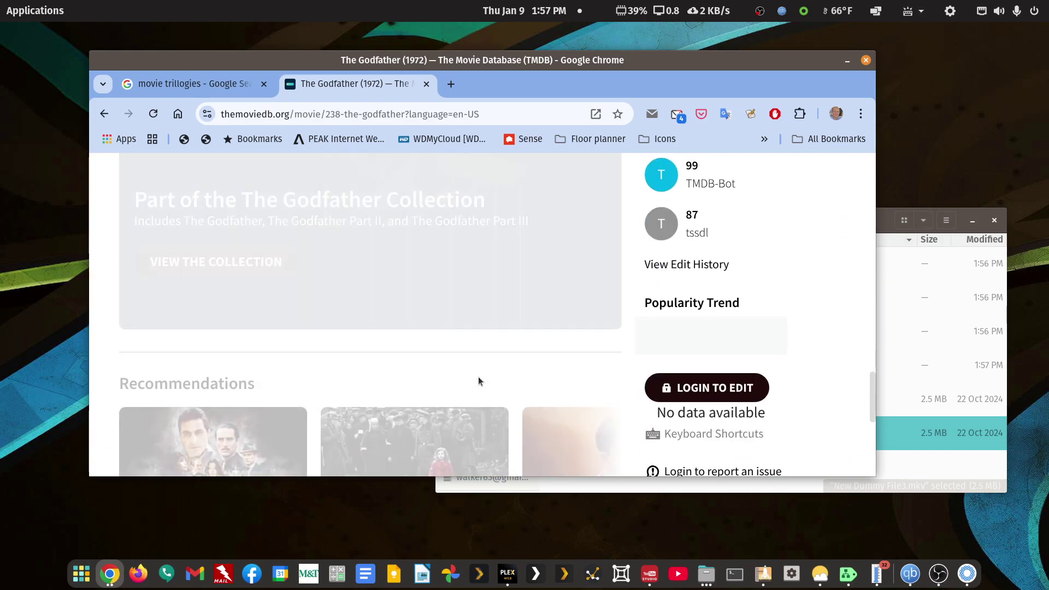
scroll(479, 381, "up", 5)
scroll(479, 381, "up", 3)
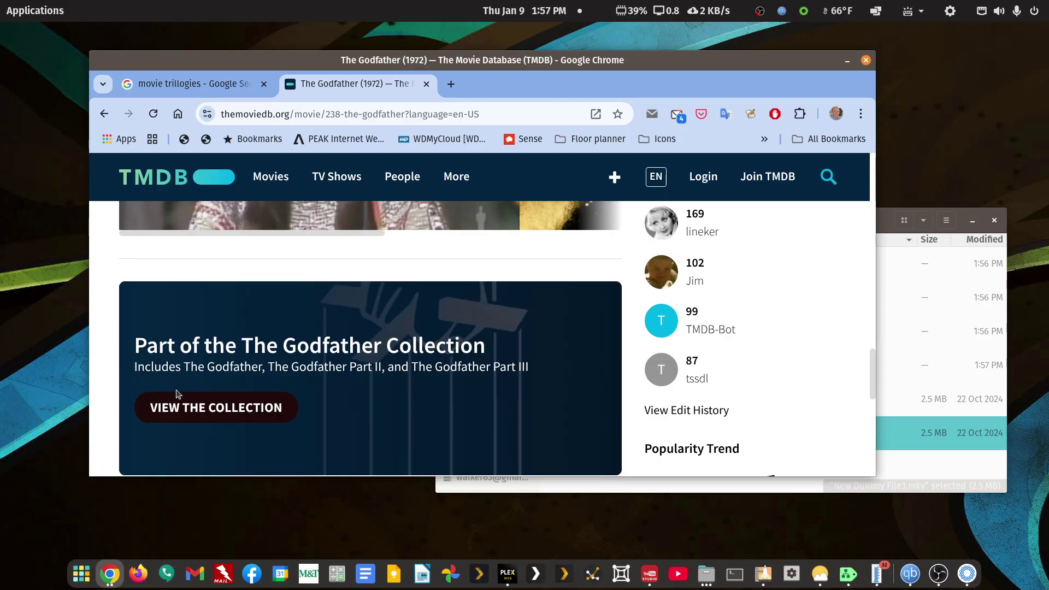
left_click(208, 397)
- Open The Godfather Part II from the collection and copy its title with the year 1974
scroll(436, 388, "down", 8)
scroll(435, 388, "down", 9)
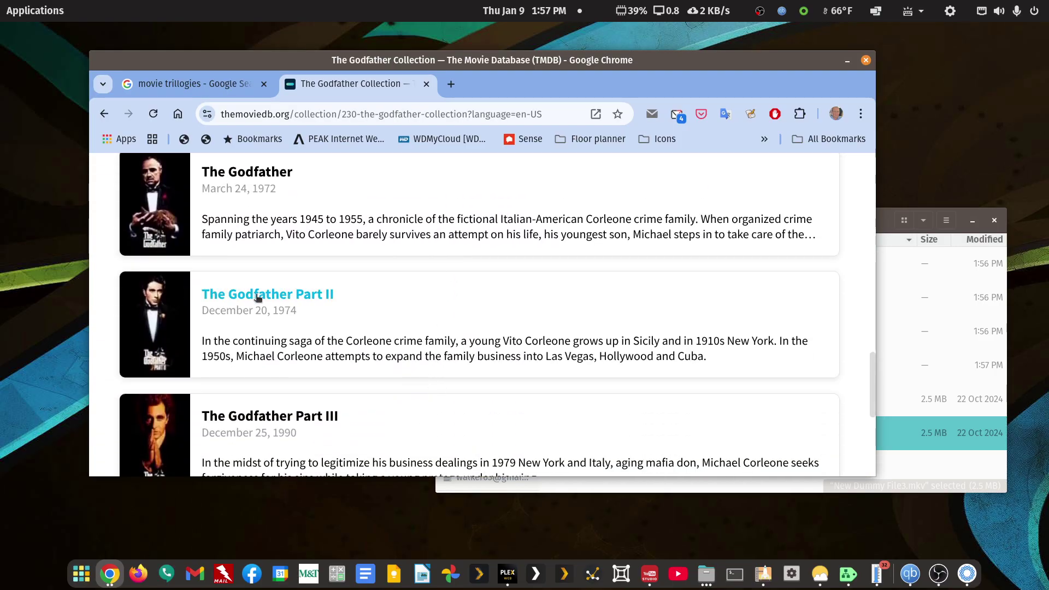
left_click(258, 296)
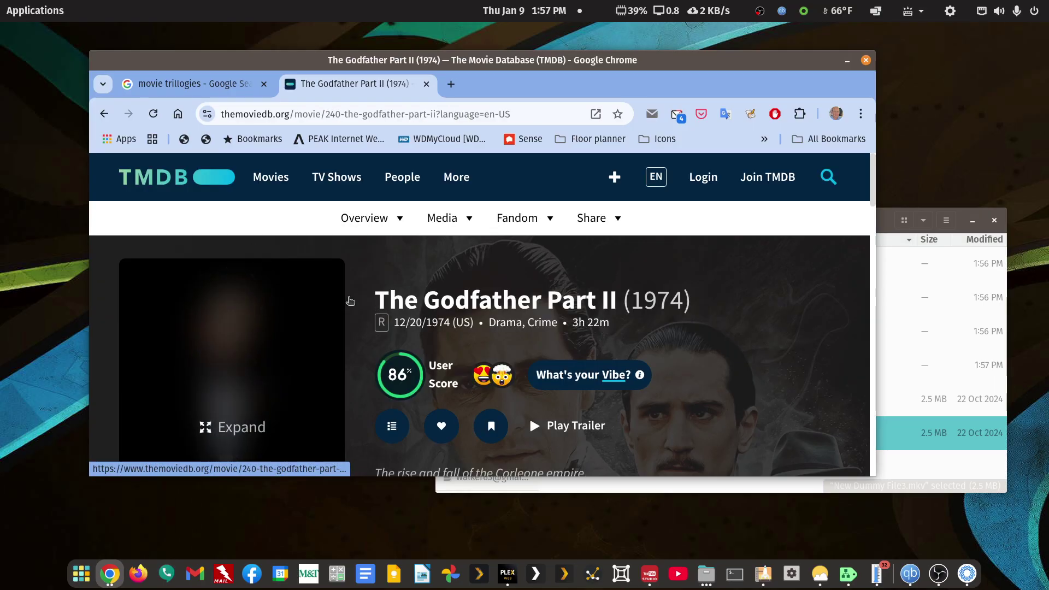
left_click_drag(372, 301, 697, 309)
key("ctrl+c")
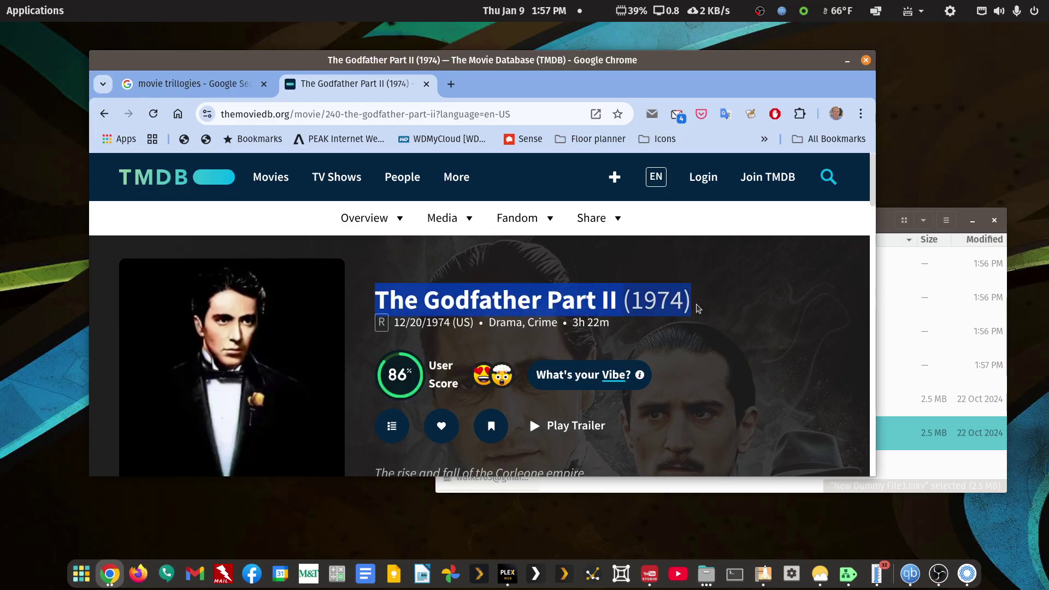
- Rename New Dummy File2.mkv in movie-test to The Godfather Part II (1974).mkv using the copied title
left_click(887, 229)
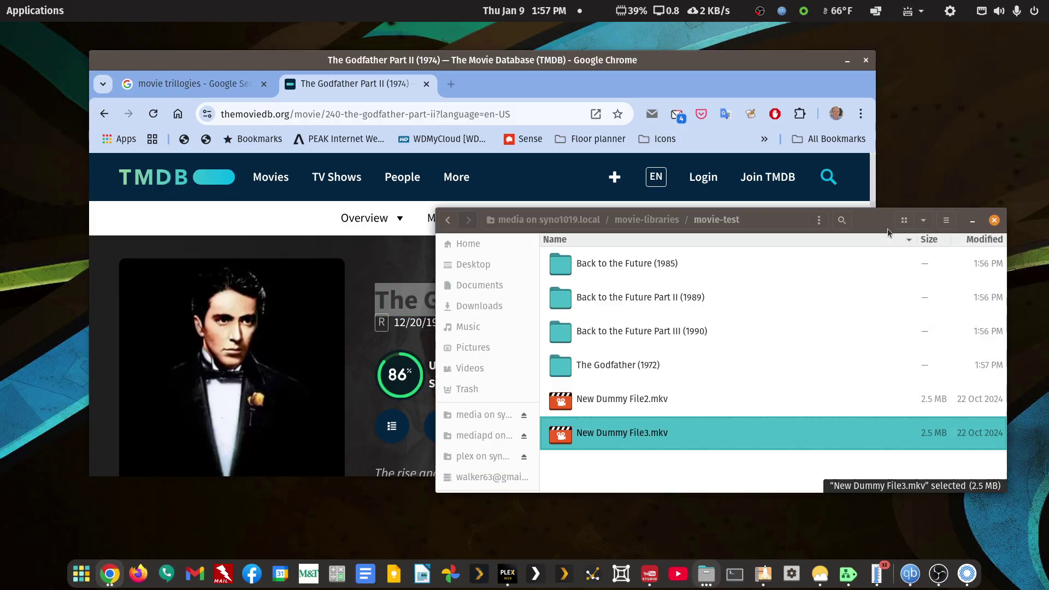
right_click(605, 401)
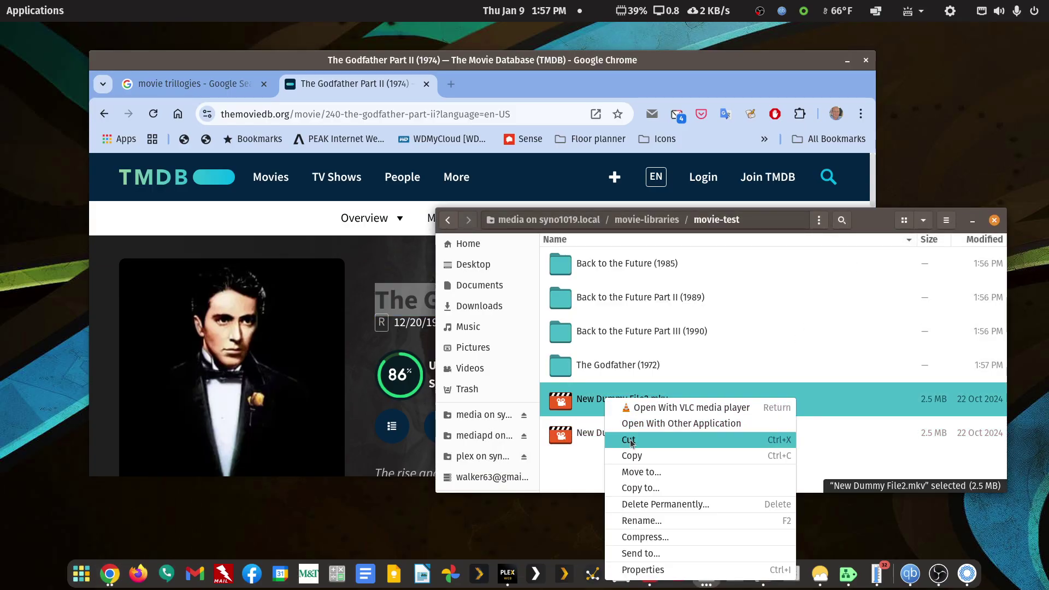
left_click(643, 520)
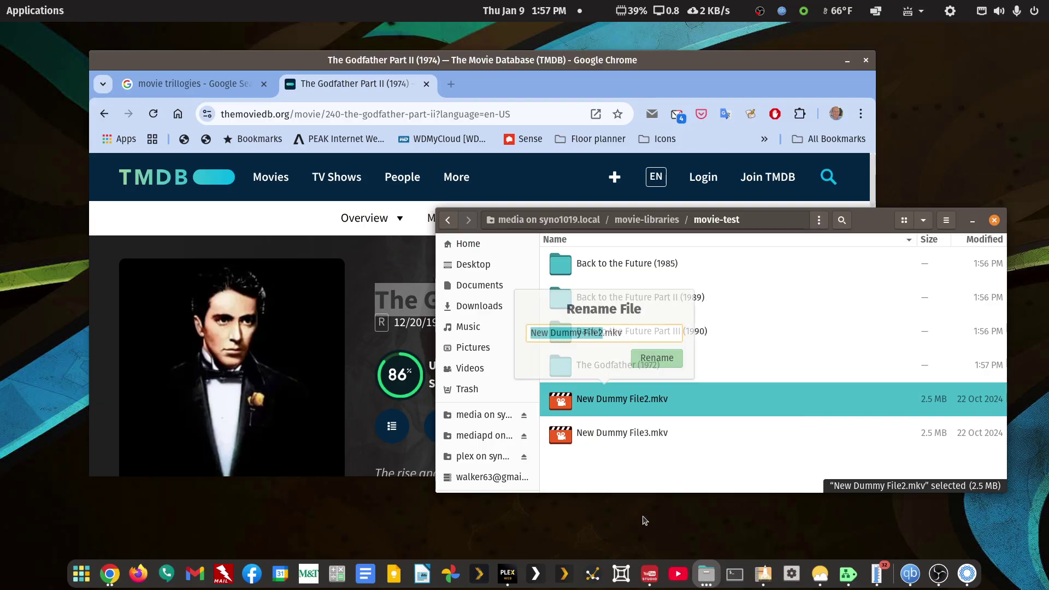
key("ctrl+v")
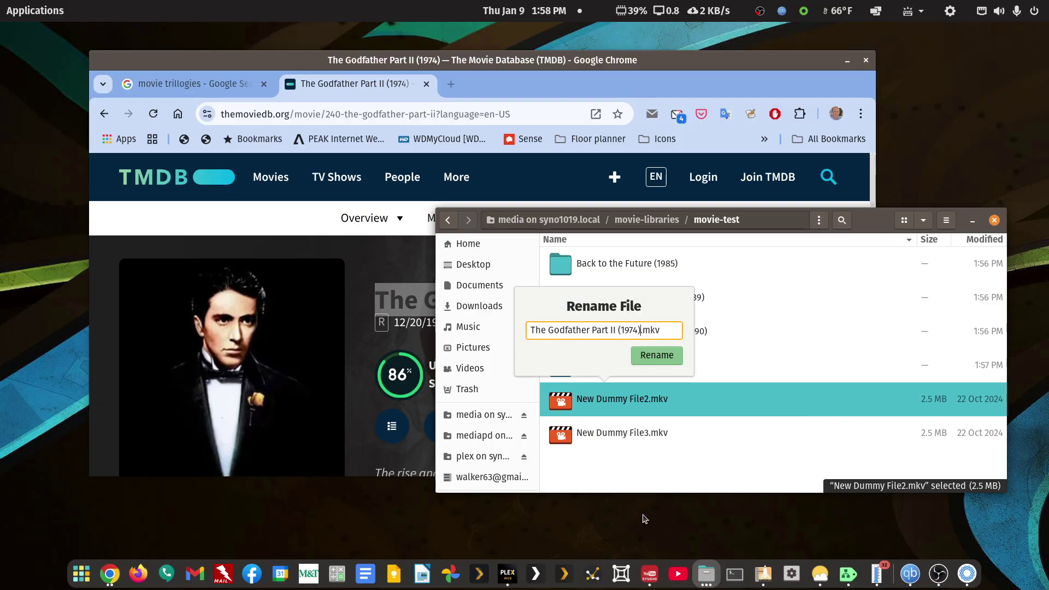
key("Return")
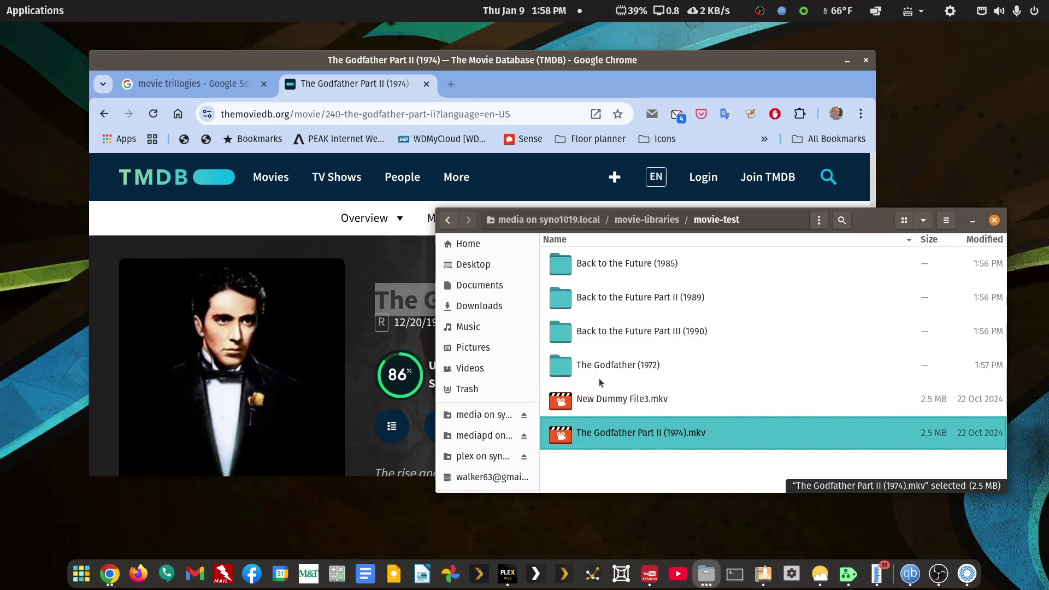
- Create a folder named The Godfather Part II (1974) in movie-test and move the matching MKV file into it
right_click(590, 463)
left_click(602, 470)
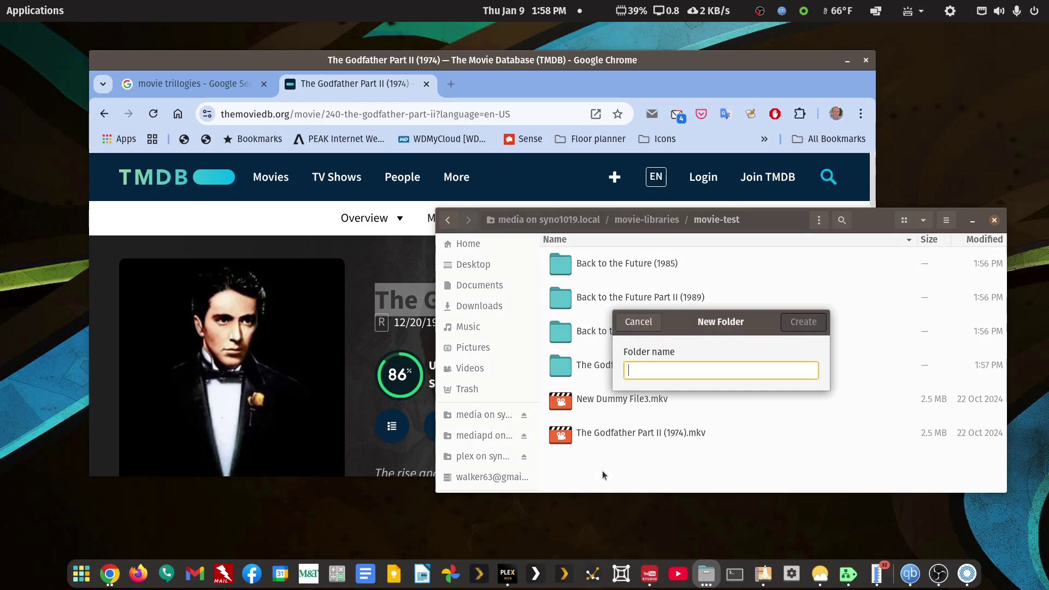
key("ctrl+v")
key("Return")
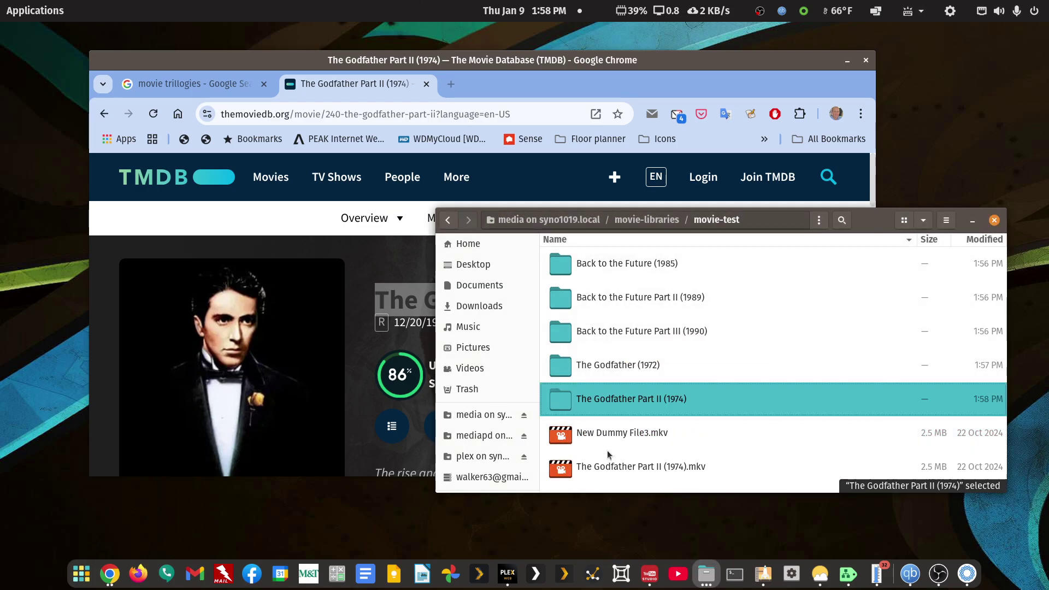
right_click(608, 468)
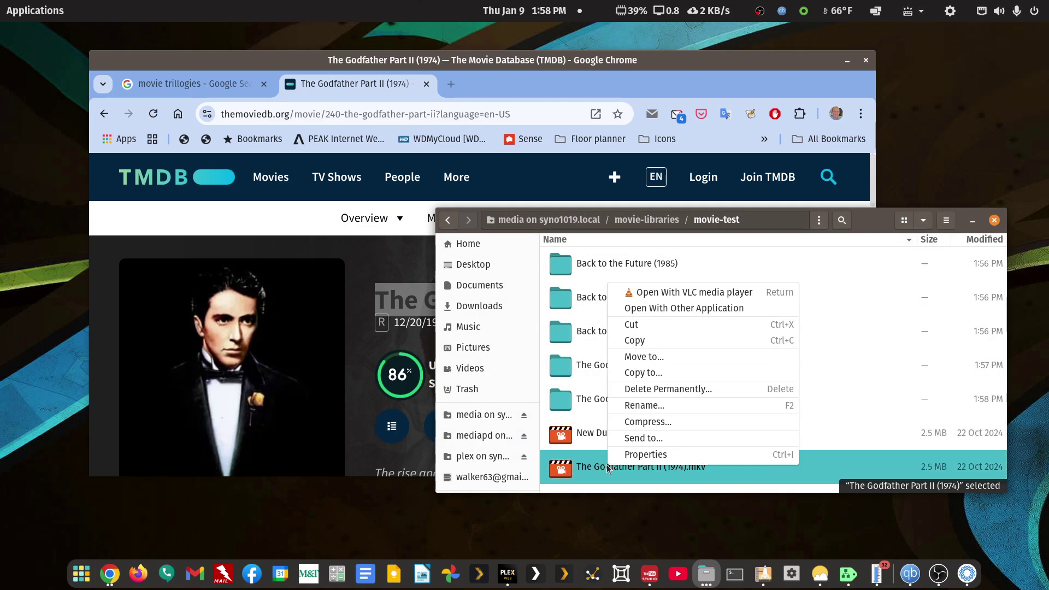
left_click(637, 324)
right_click(622, 403)
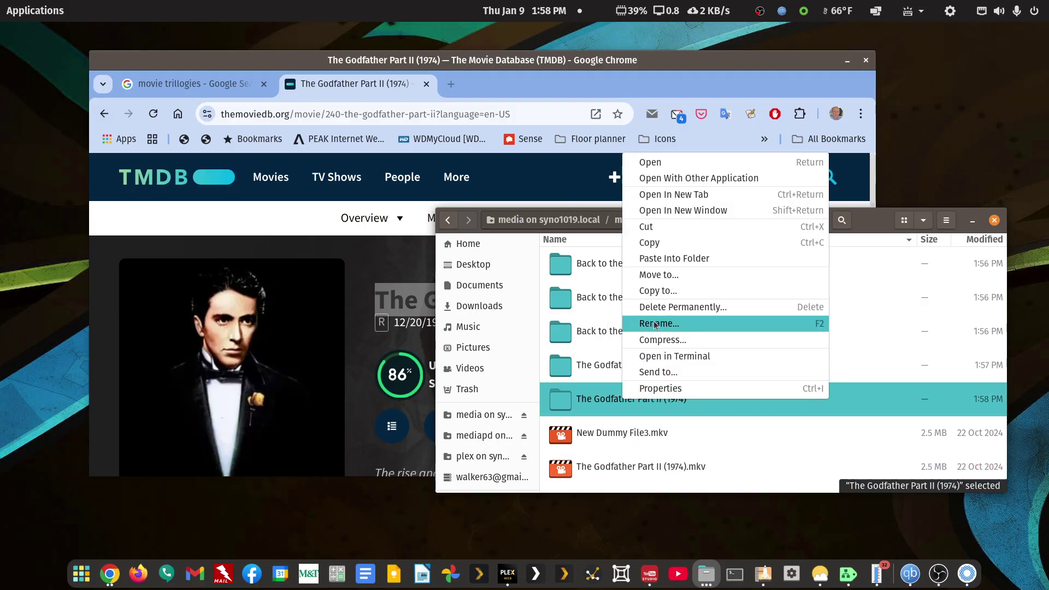
left_click(660, 267)
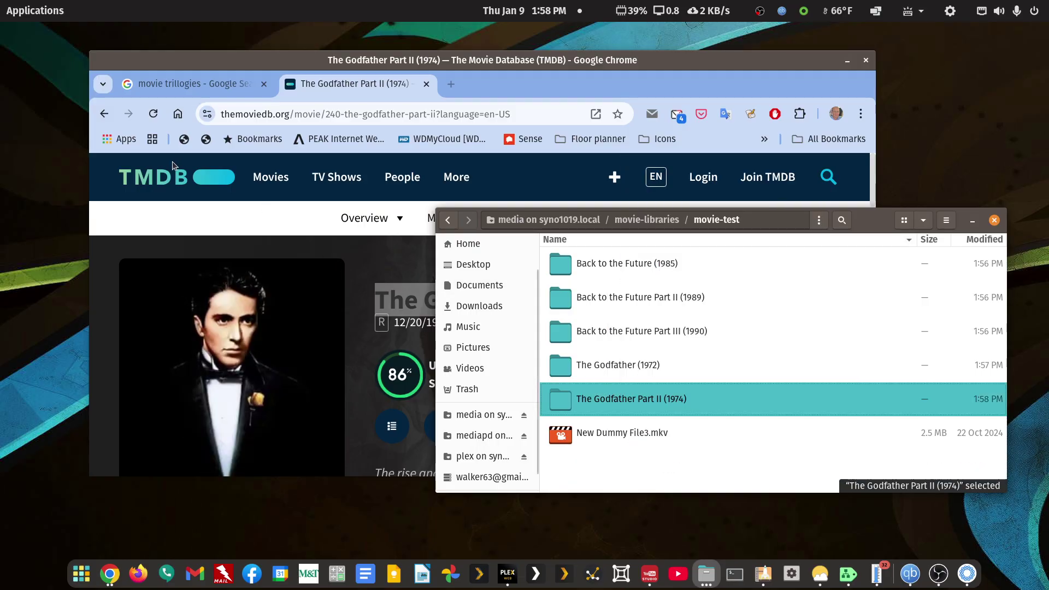
- Return to The Godfather Collection on TMDB, open The Godfather Part III, and copy its title with the year 1990
left_click(105, 116)
scroll(320, 286, "down", 3)
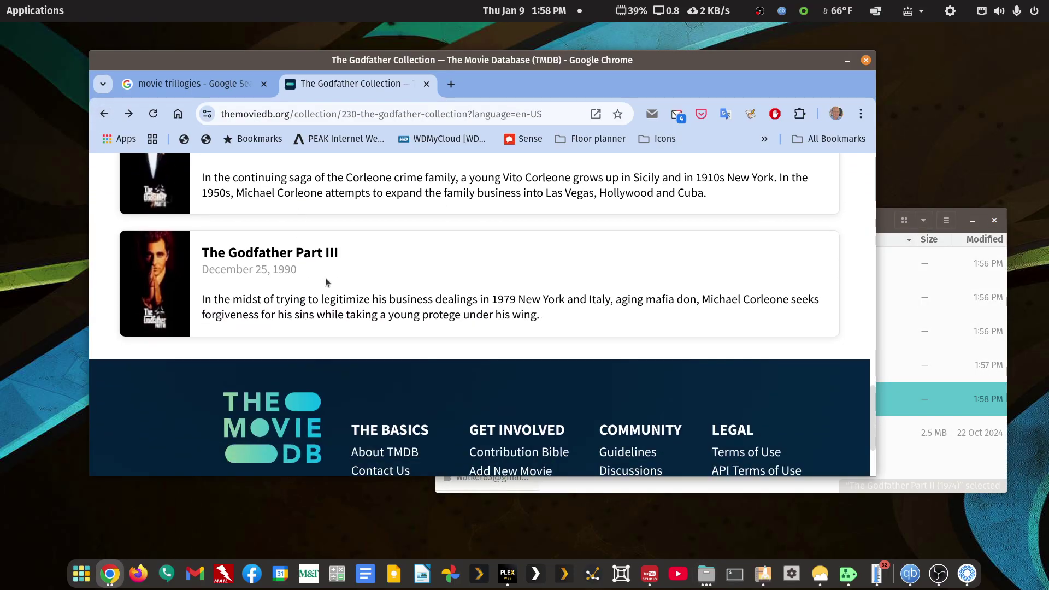
left_click(334, 254)
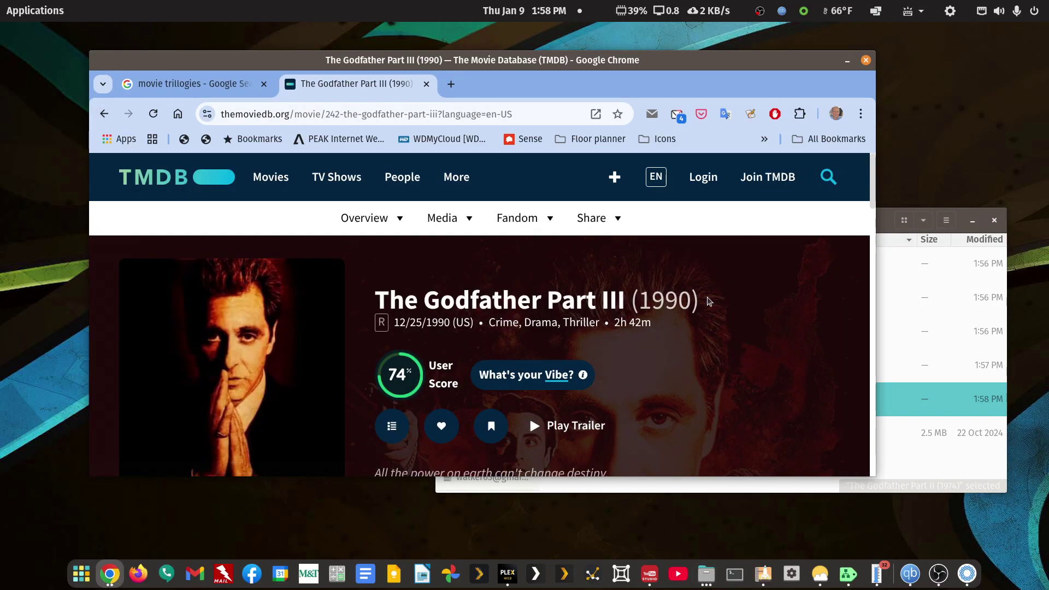
left_click_drag(698, 299, 397, 290)
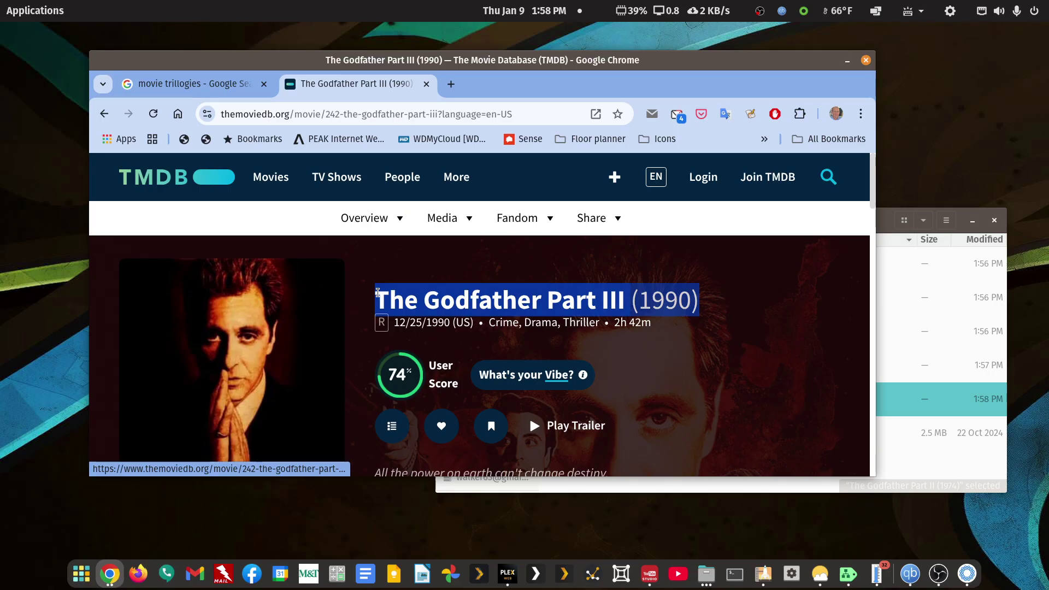
- Rename New Dummy File3.mkv in movie-test to The Godfather Part III (1990).mkv
left_click(911, 430)
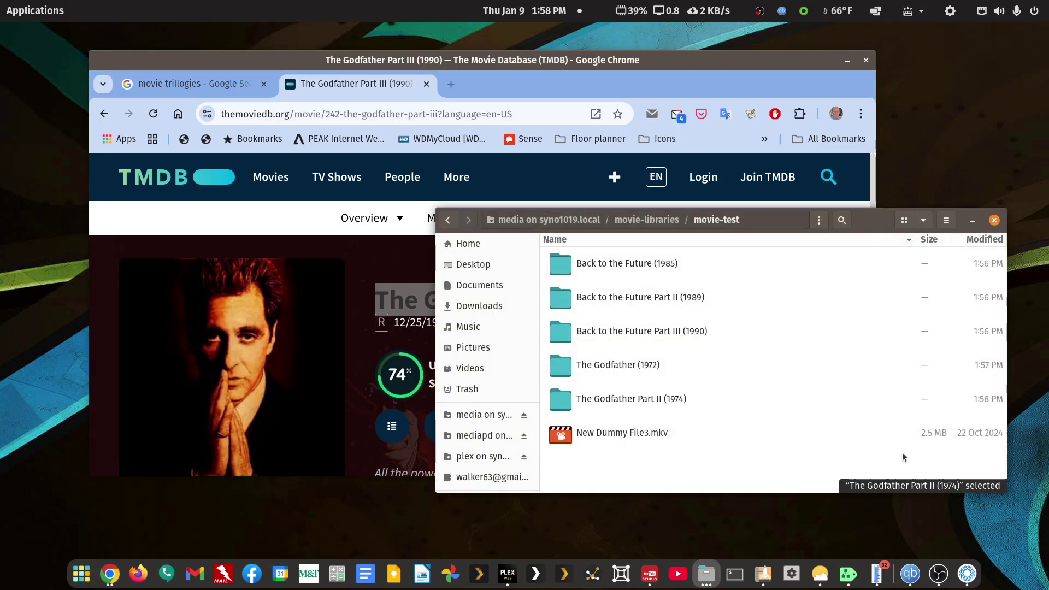
right_click(644, 435)
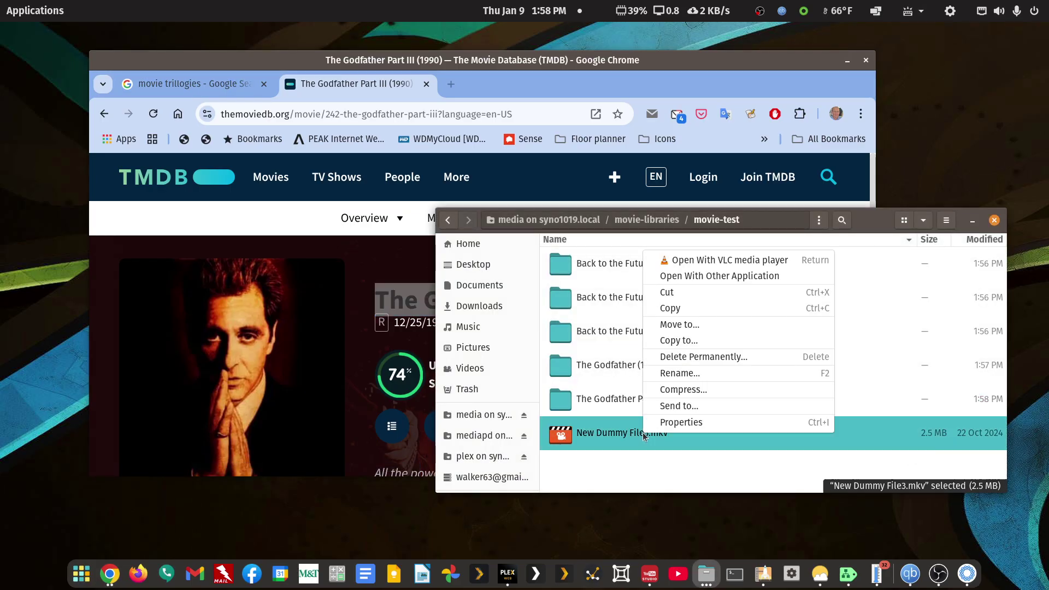
left_click(671, 376)
type("The Godfather Part III (1990)")
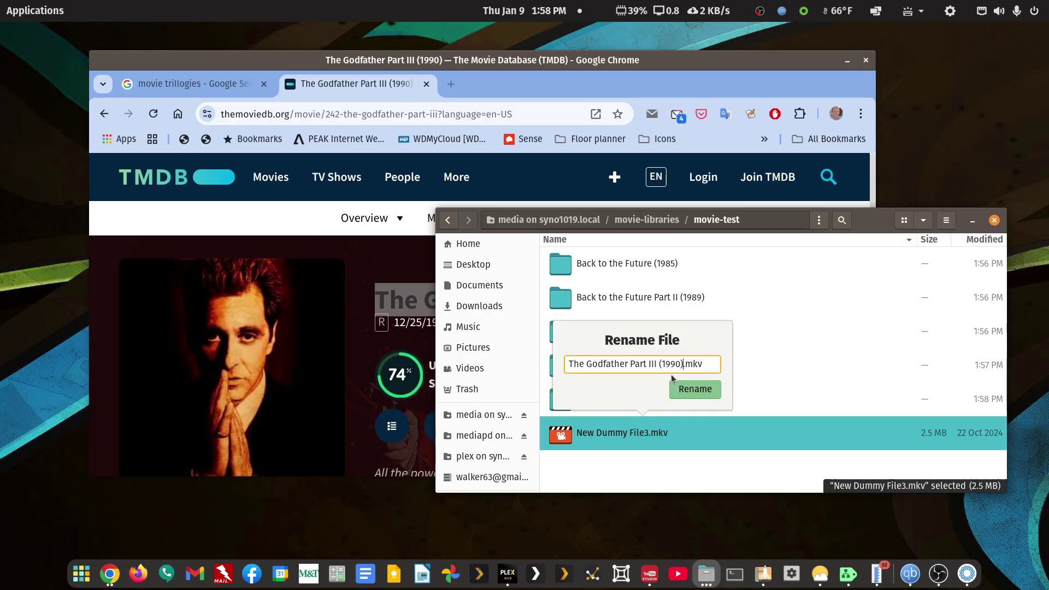
key("Return")
- Create a folder named The Godfather Part III (1990) in movie-test and move the matching MKV file into it
right_click(617, 468)
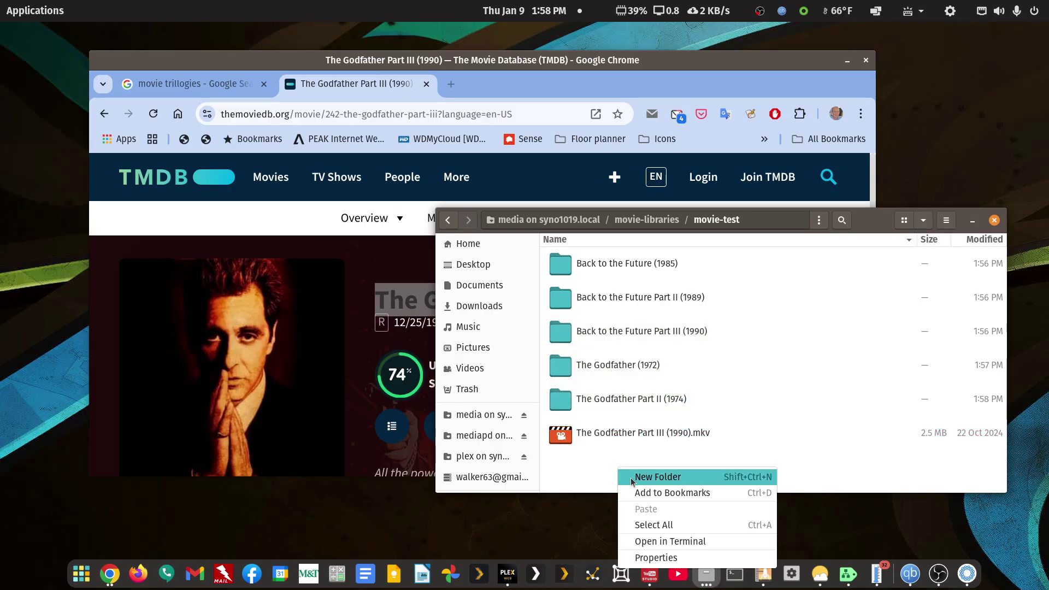
left_click(633, 475)
type("The Godfather Part III (1990)")
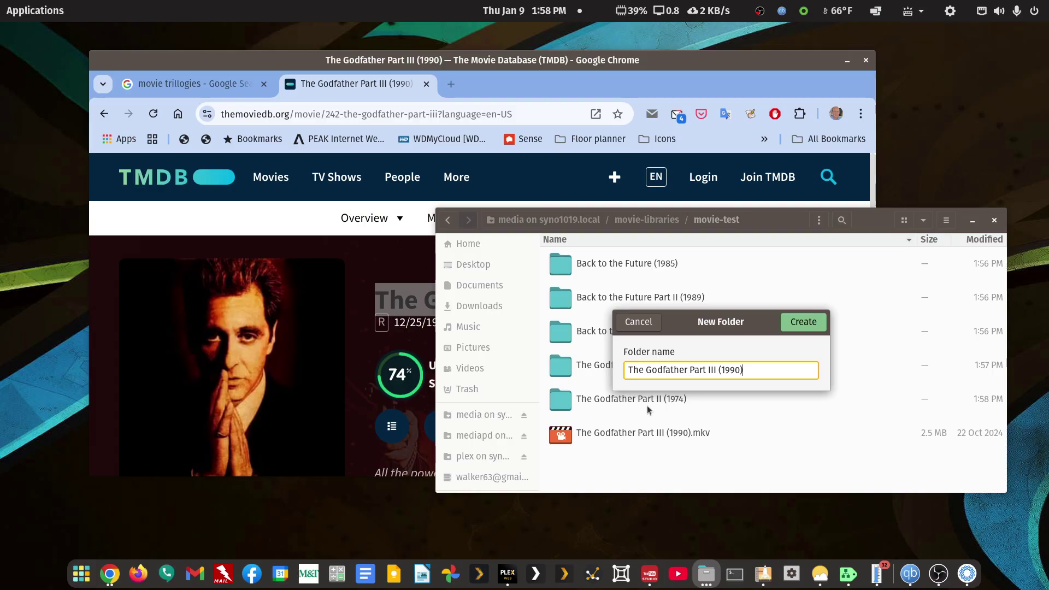
key("Return")
right_click(627, 459)
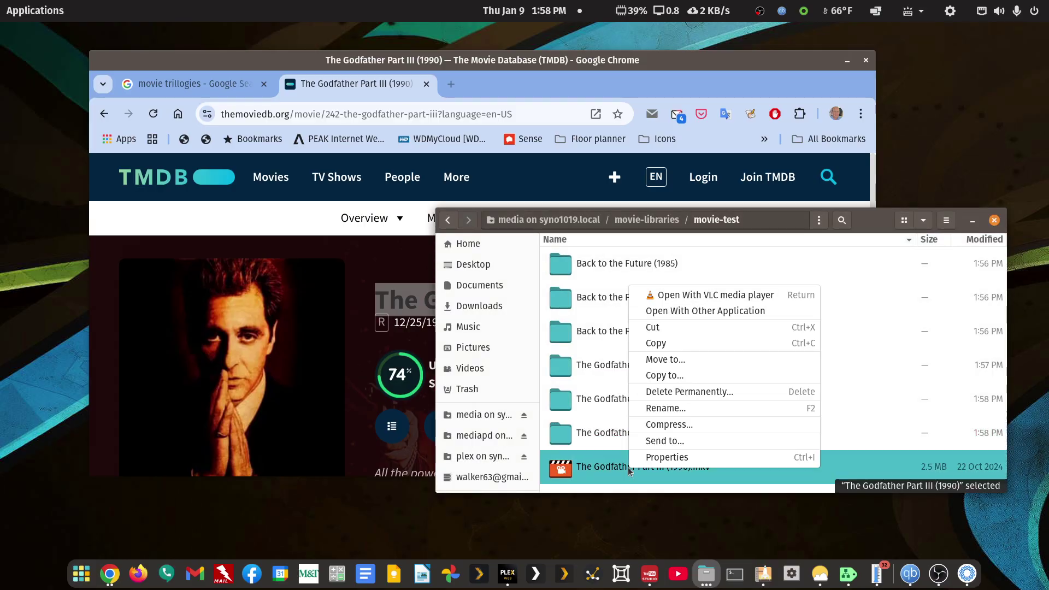
left_click(671, 330)
right_click(629, 435)
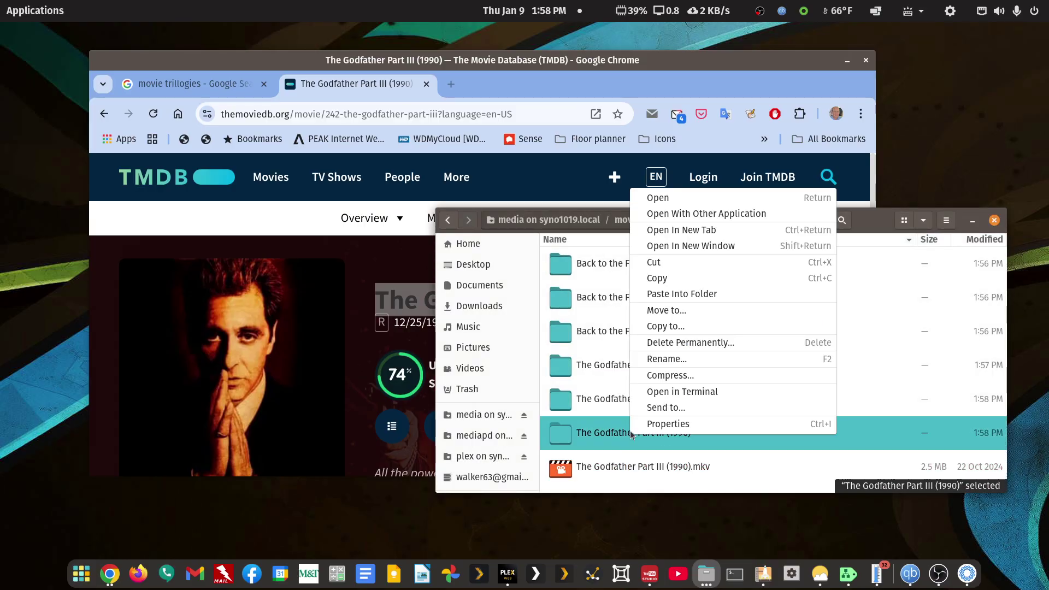
left_click(683, 296)
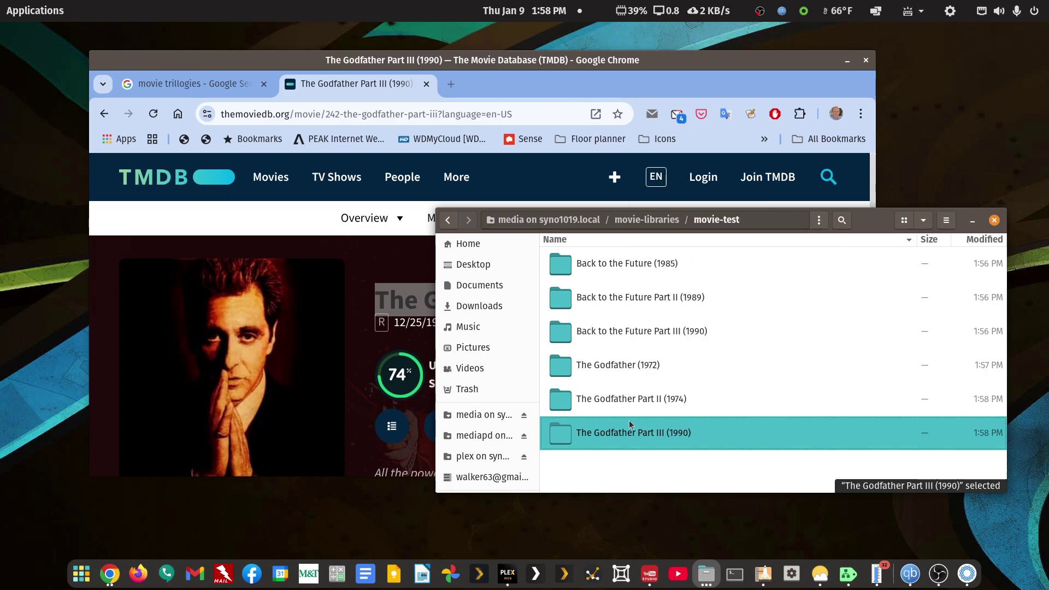
- Try adding the suffix " - 1080p" to the MKV file name inside the The Godfather Part III (1990) folder
double_click(624, 434)
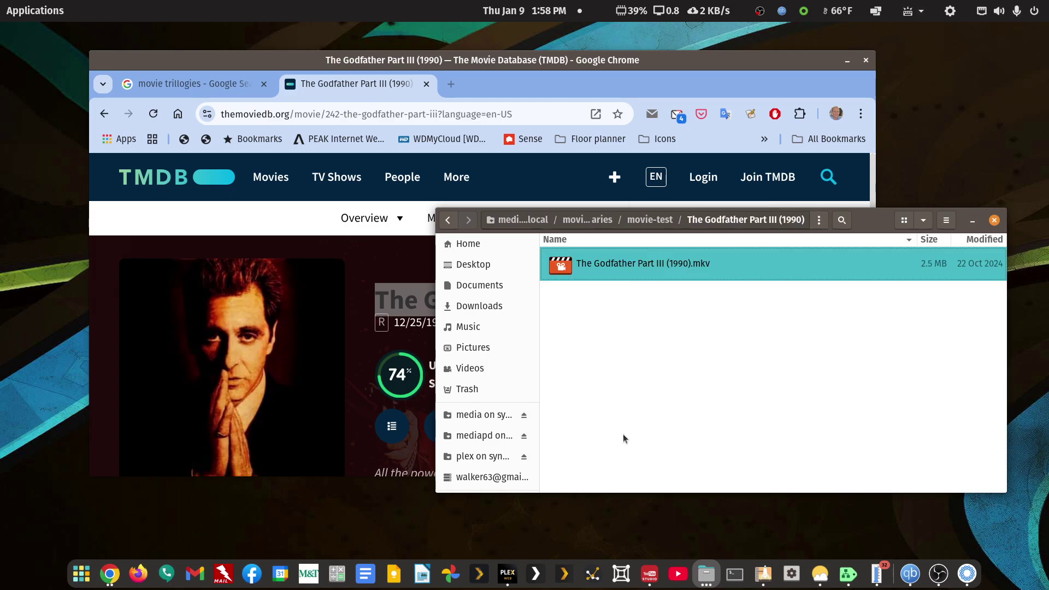
right_click(663, 266)
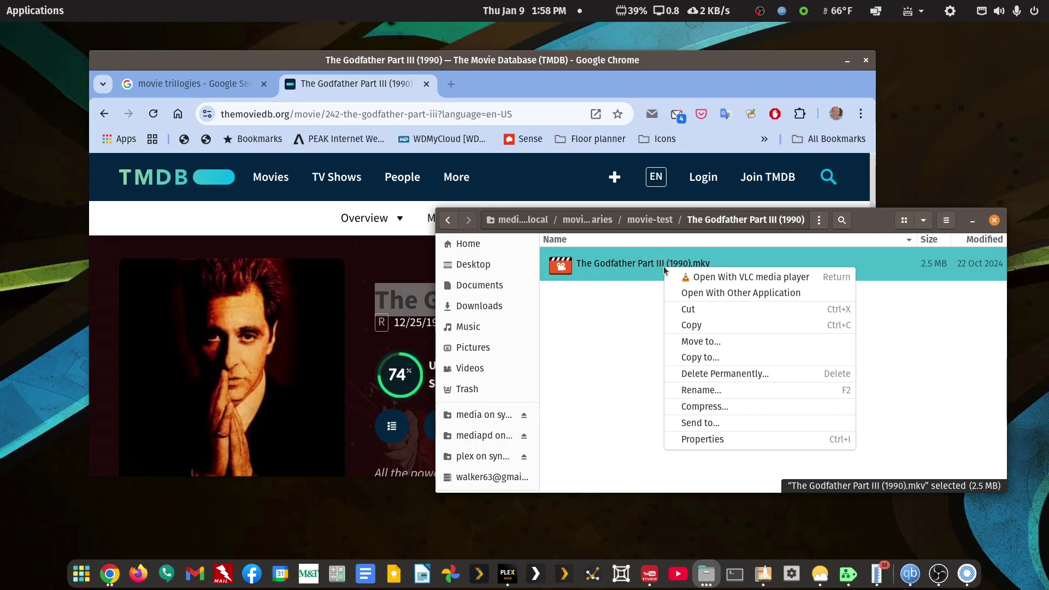
left_click(648, 317)
right_click(653, 269)
left_click(677, 390)
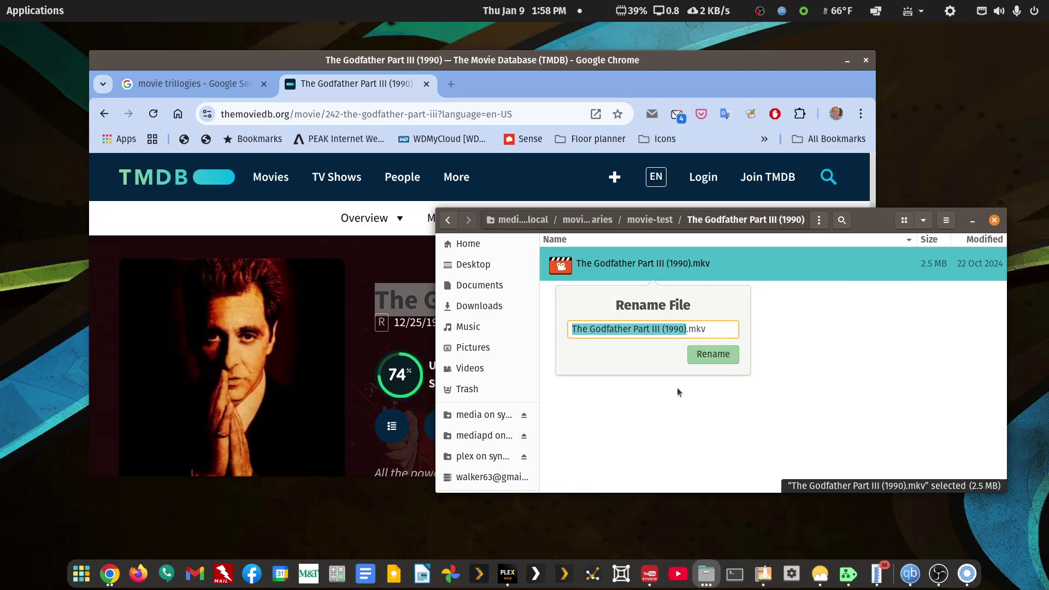
key("Right")
type("- 1")
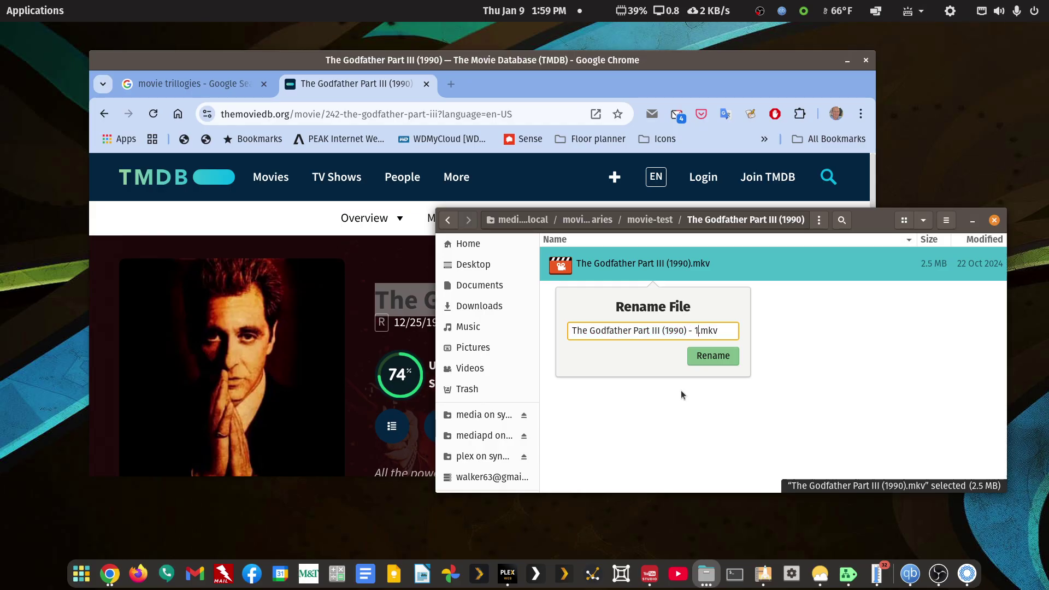
type("08")
key("BackSpace")
key("BackSpace")
type("080p")
key("BackSpace")
key("BackSpace")
key("BackSpace")
key("BackSpace")
key("BackSpace")
key("BackSpace")
key("BackSpace")
key("BackSpace")
key("Return")
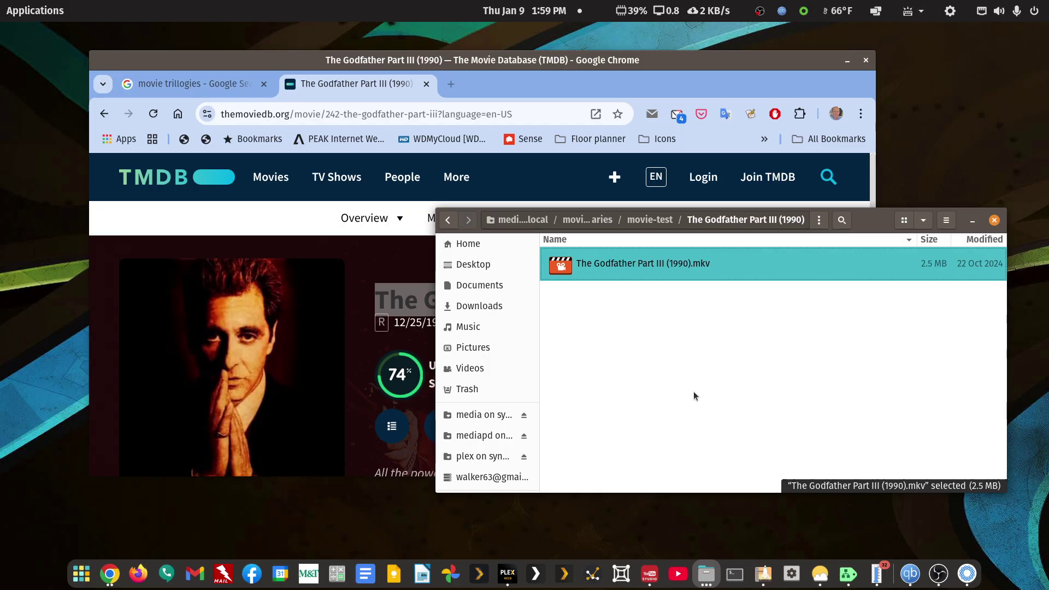
left_click(447, 221)
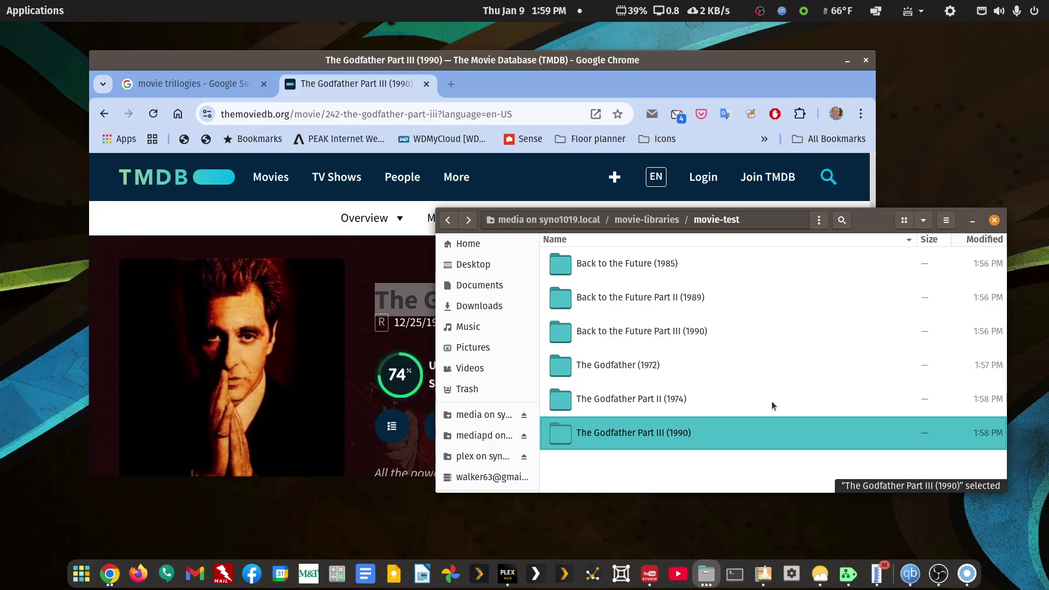
- Switch to Plex and start adding a Movies-type library named Movies - Test on the DS1019+ server
left_click(511, 571)
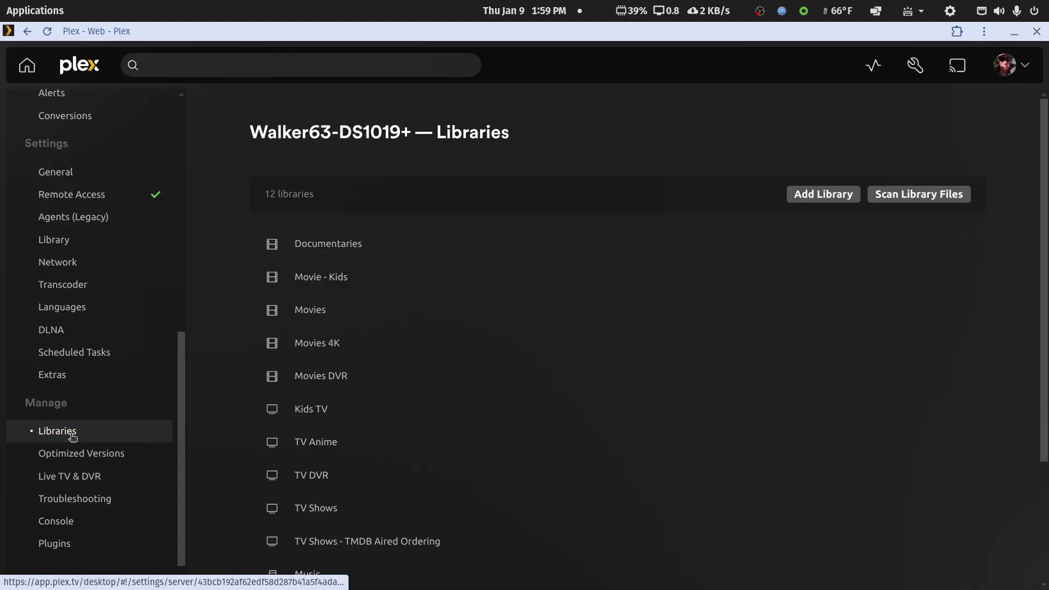
left_click(833, 197)
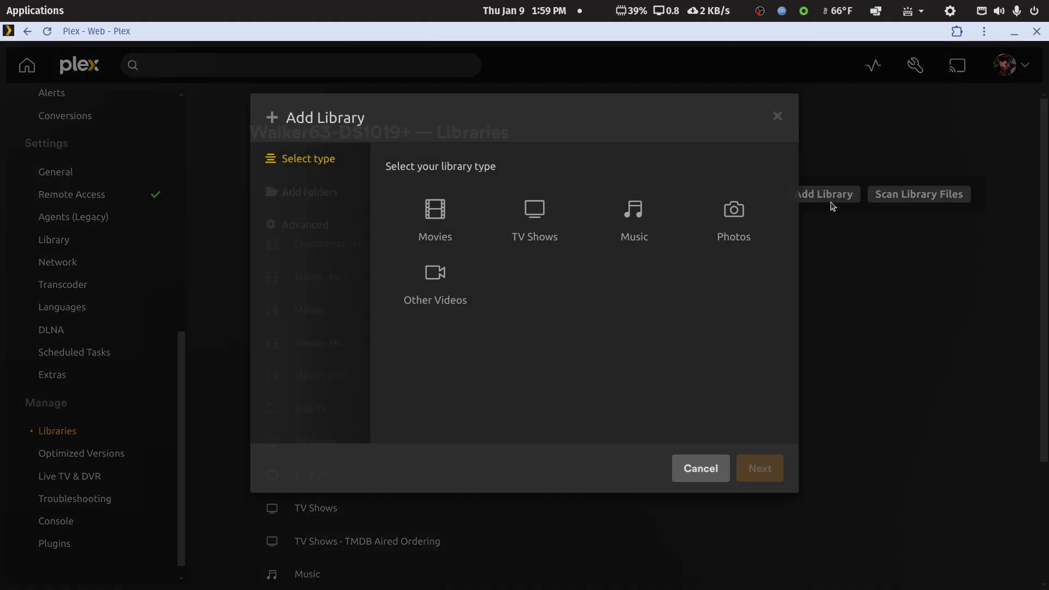
left_click(449, 232)
left_click(471, 367)
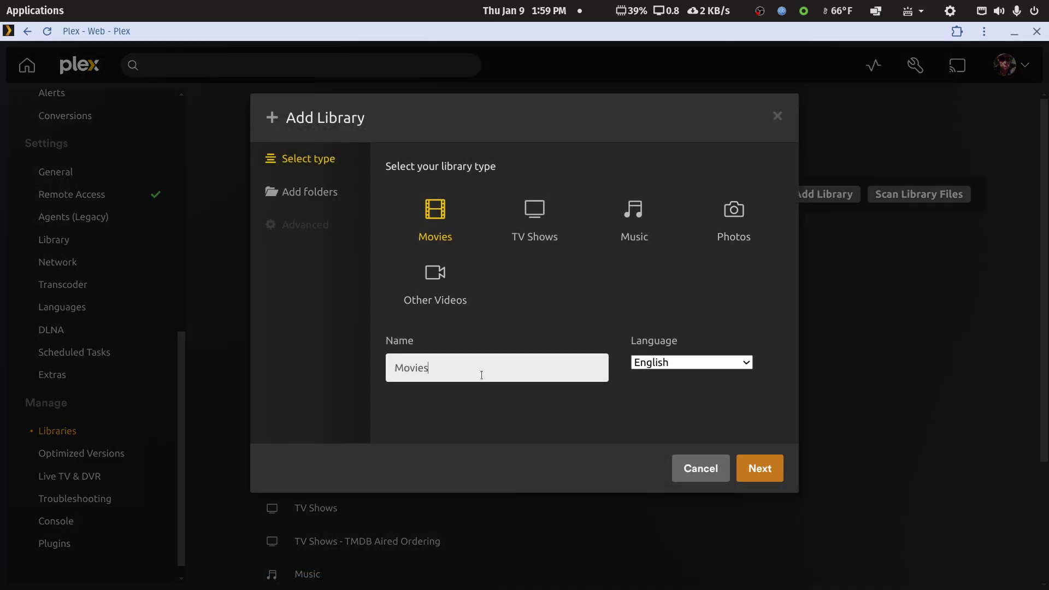
type("- Test")
key("Return")
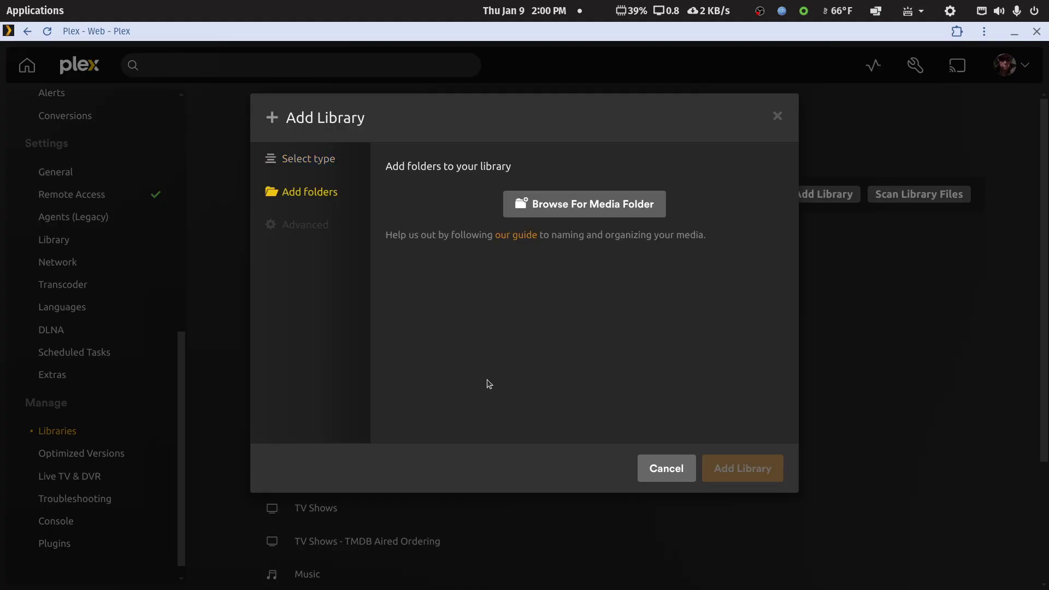
- Add the media folder /myplexmedia/movie-libraries/movie-test to the new library
left_click(549, 199)
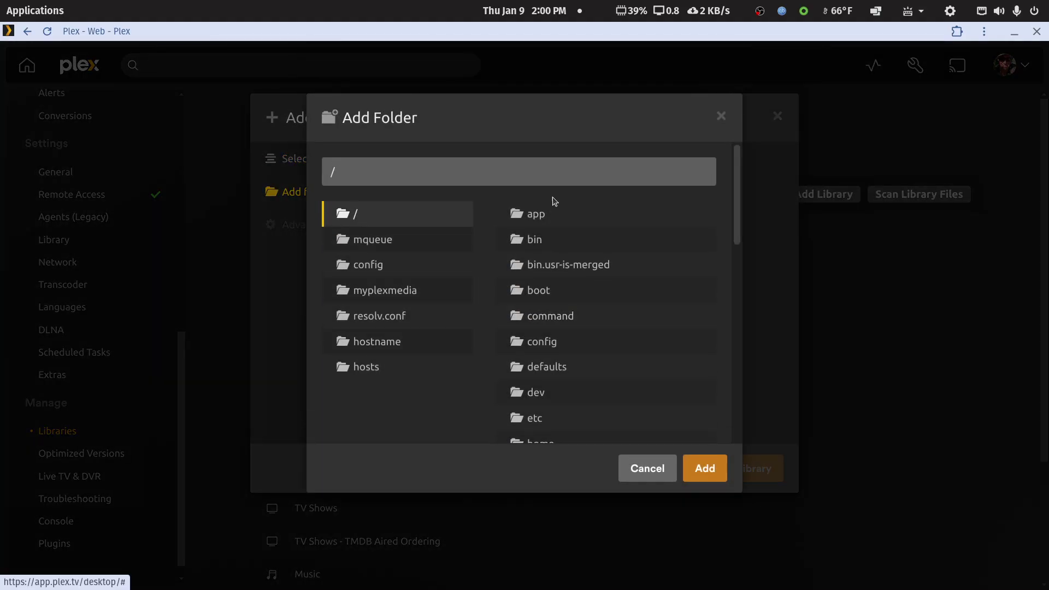
left_click(374, 293)
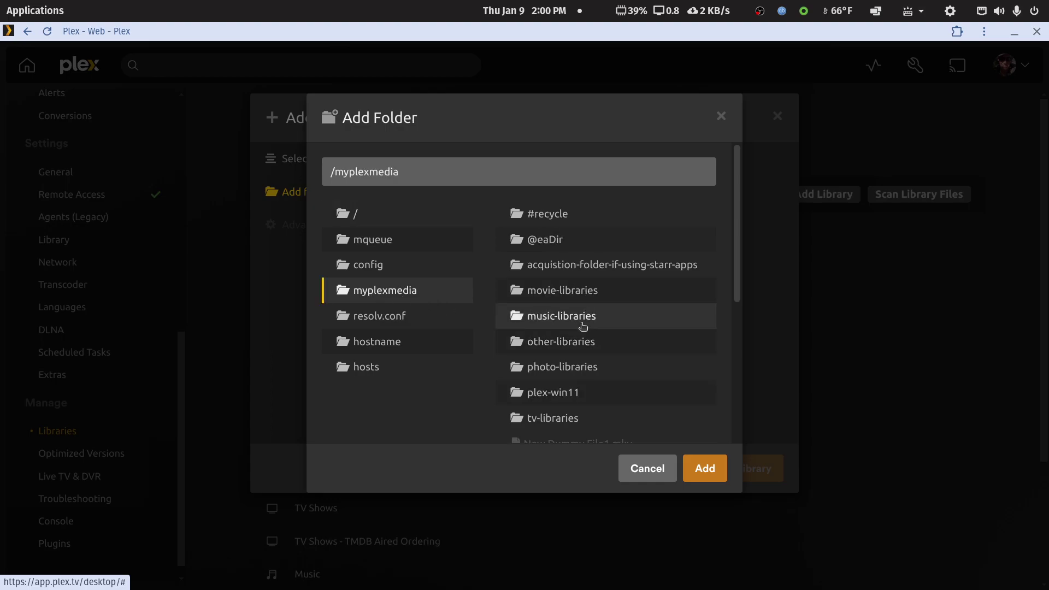
left_click(569, 293)
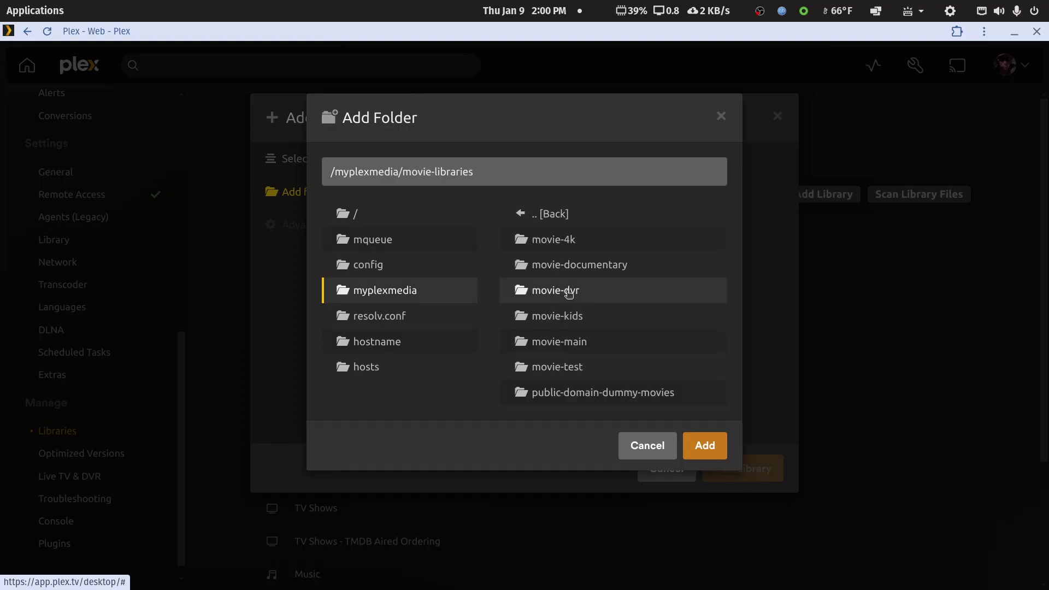
left_click(549, 370)
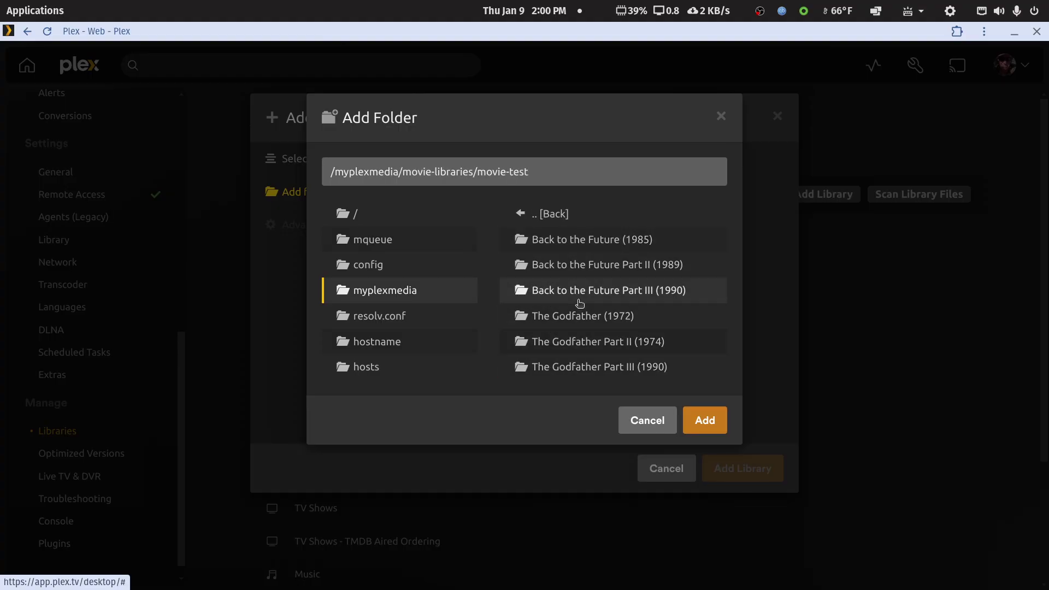
left_click(703, 421)
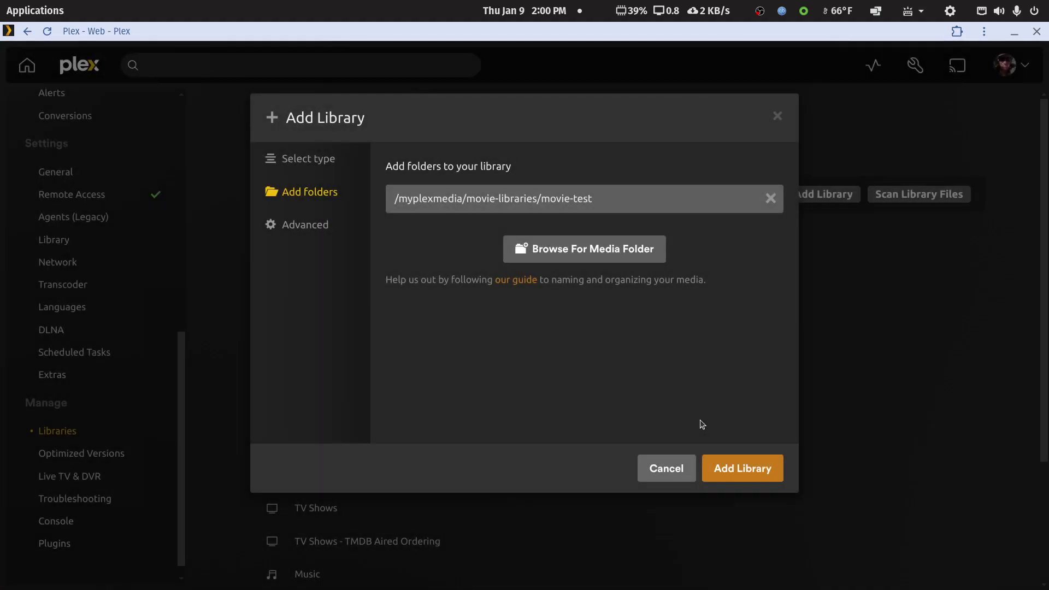
- Review the advanced settings of the Movies - Test library and finish adding it with the default options
left_click(308, 230)
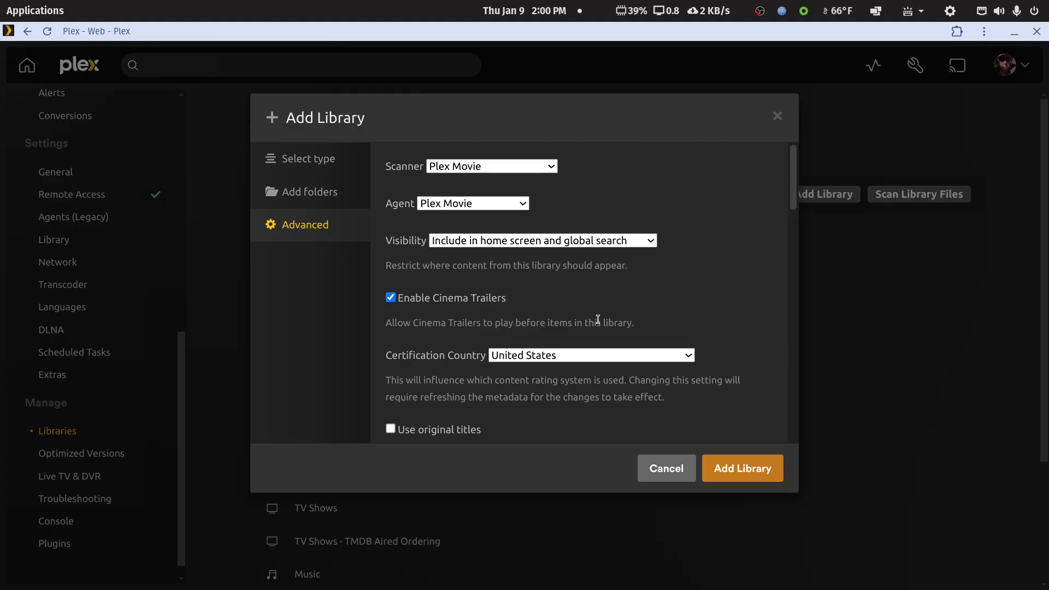
scroll(594, 321, "down", 10)
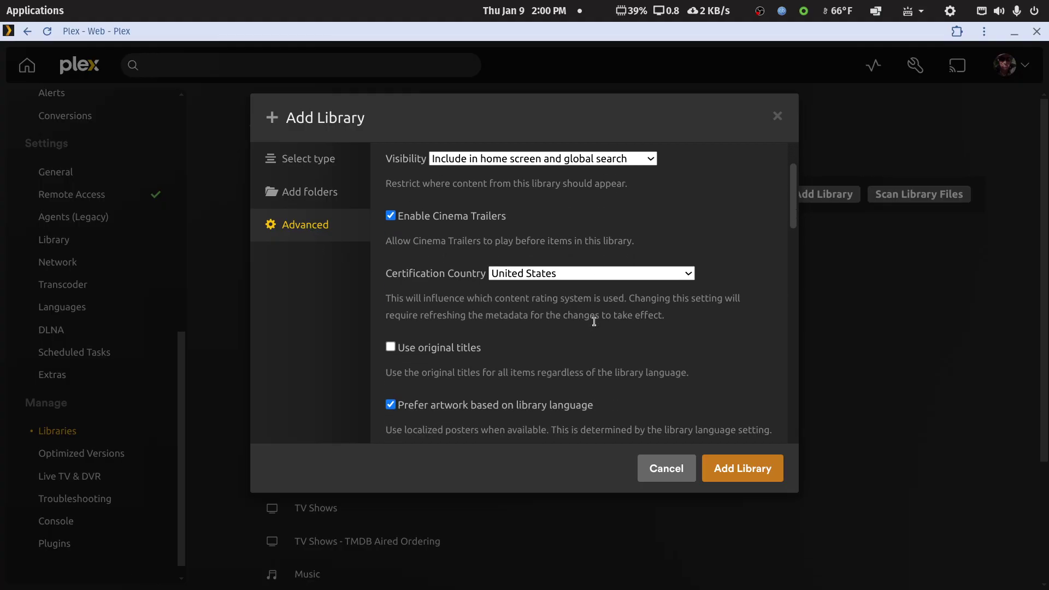
scroll(594, 325, "down", 1)
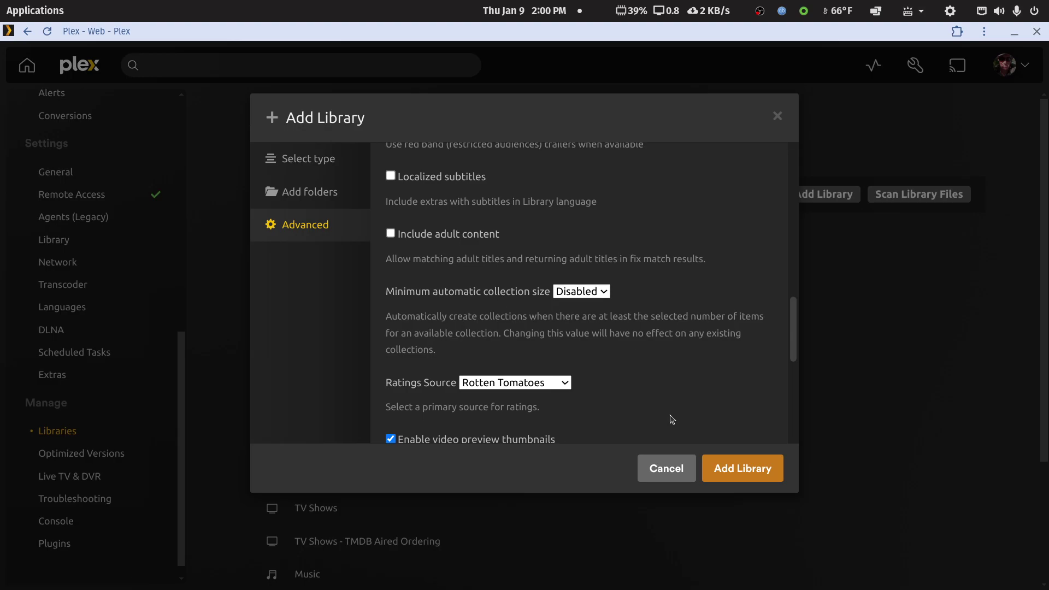
left_click(736, 470)
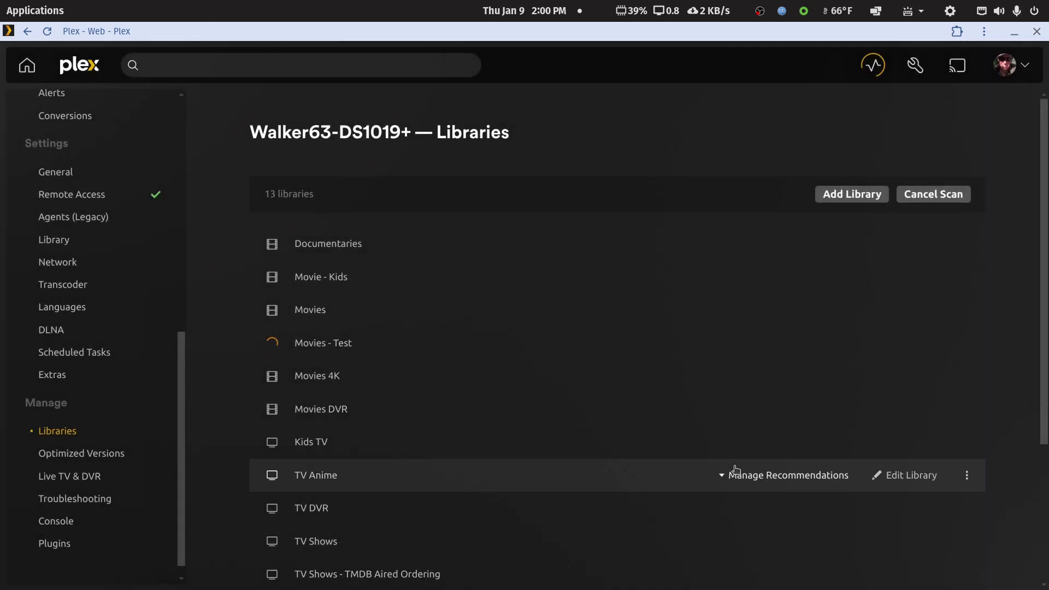
- Examine the full movie list in Movies - Test and the details of Back to the Future Part II and The Godfather Part II
left_click(318, 349)
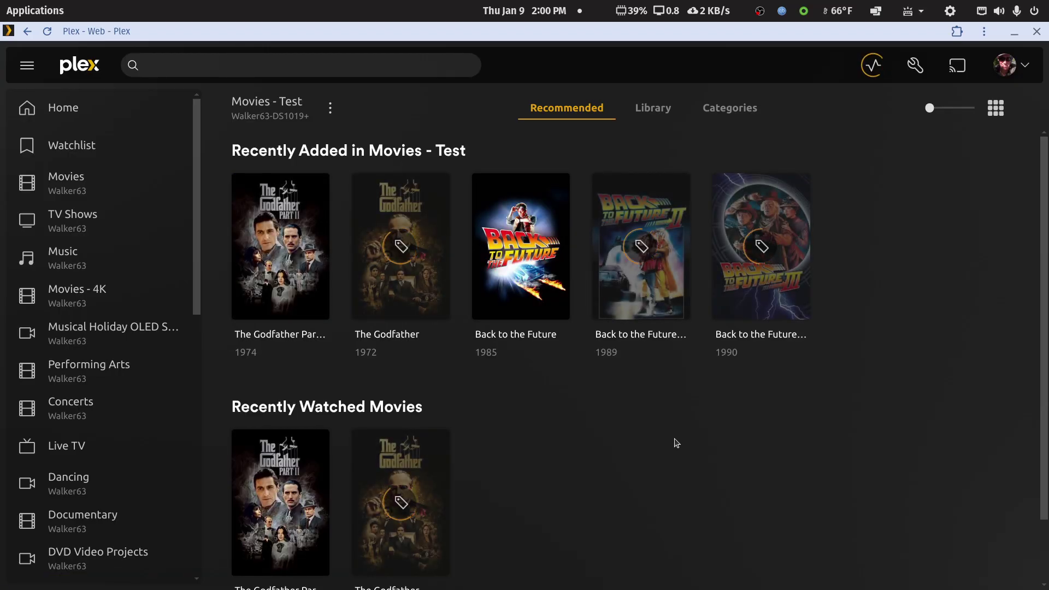
left_click(667, 109)
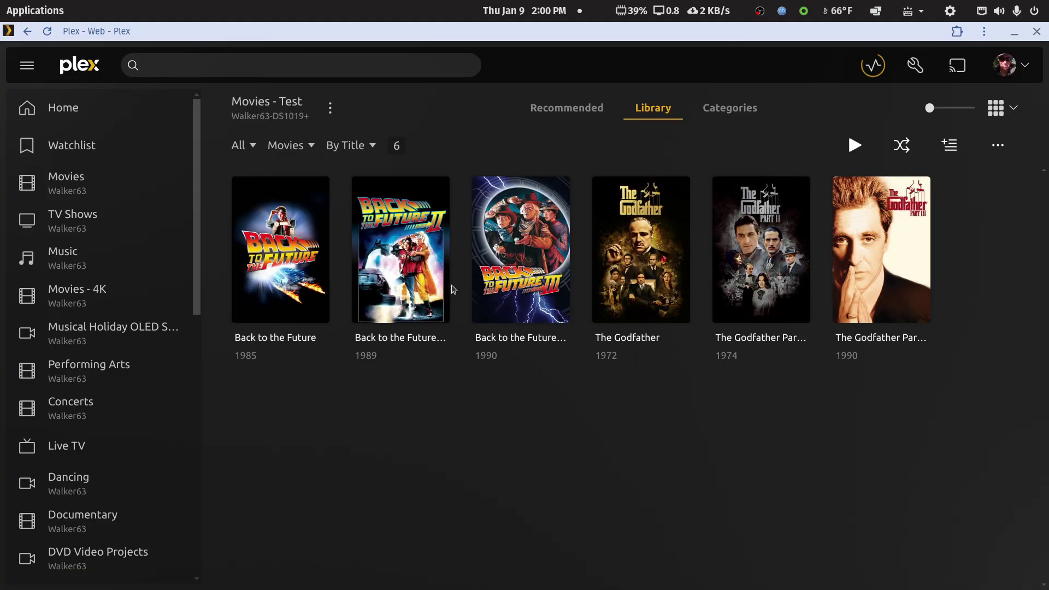
left_click(431, 290)
scroll(675, 433, "down", 5)
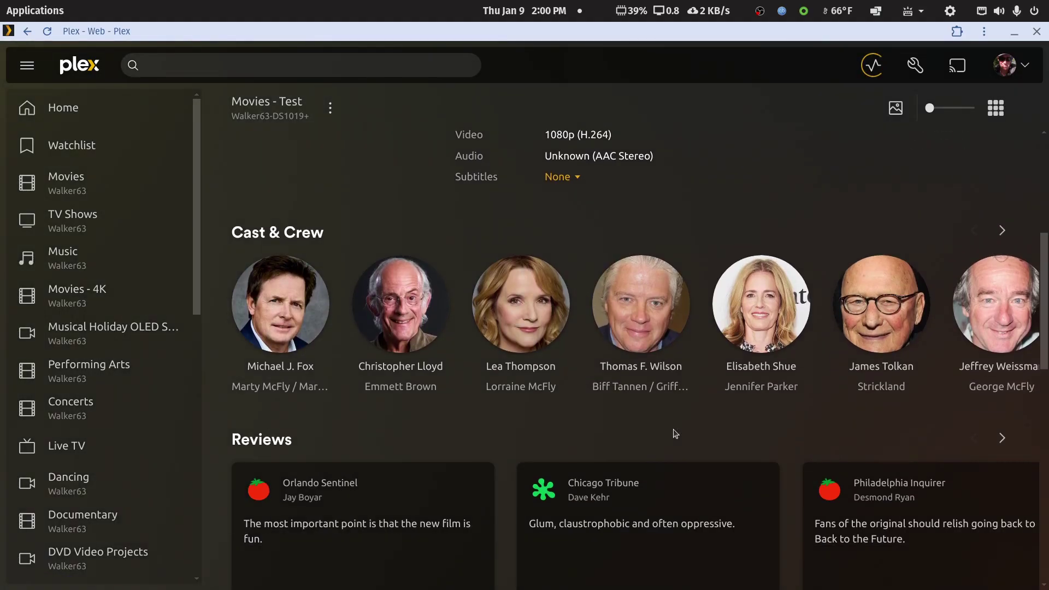
scroll(675, 433, "up", 5)
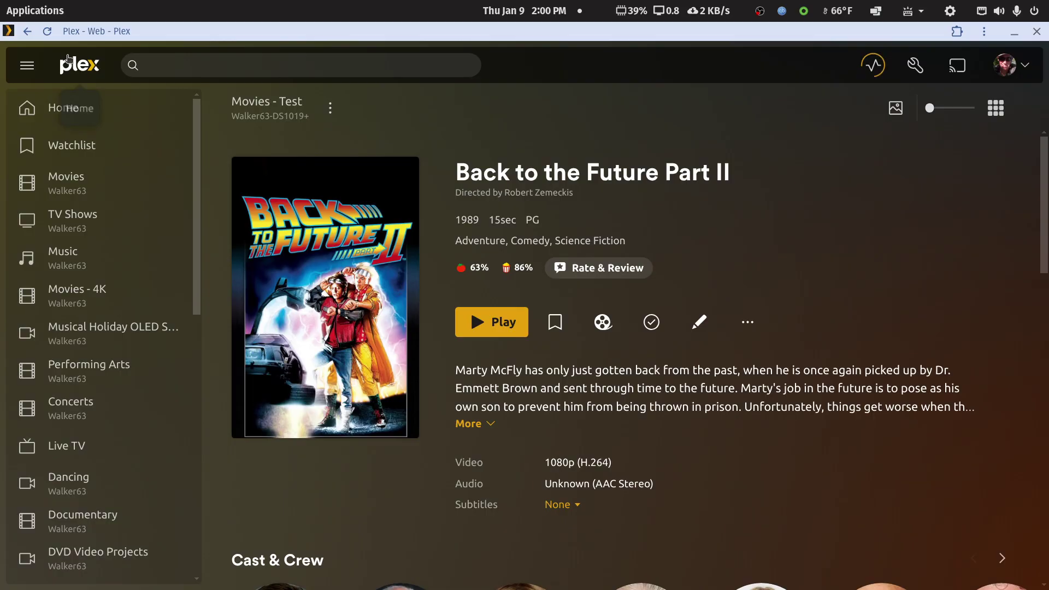
left_click(28, 31)
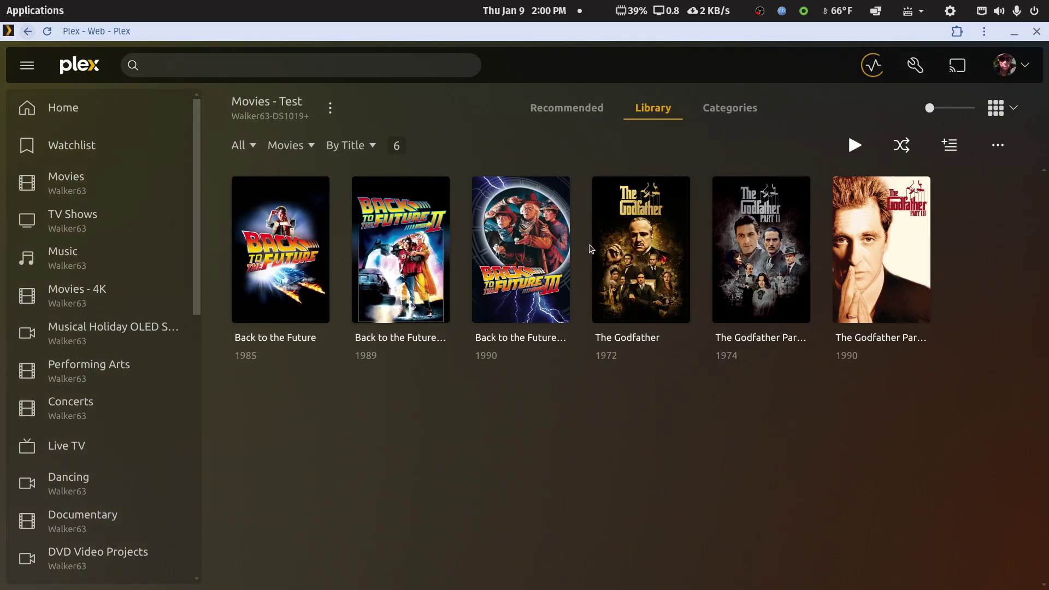
left_click(786, 247)
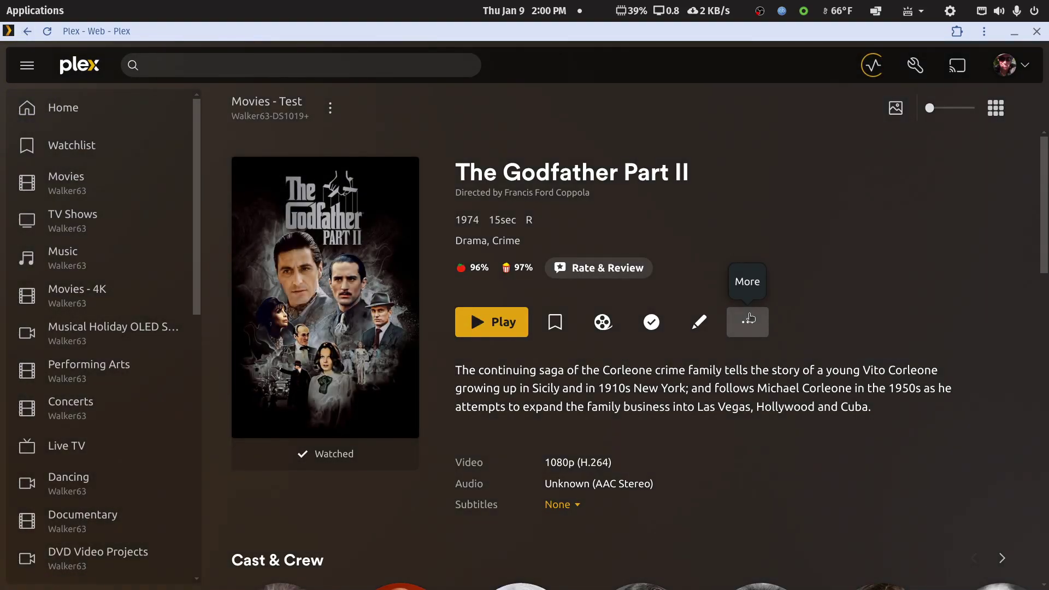
scroll(749, 318, "down", 5)
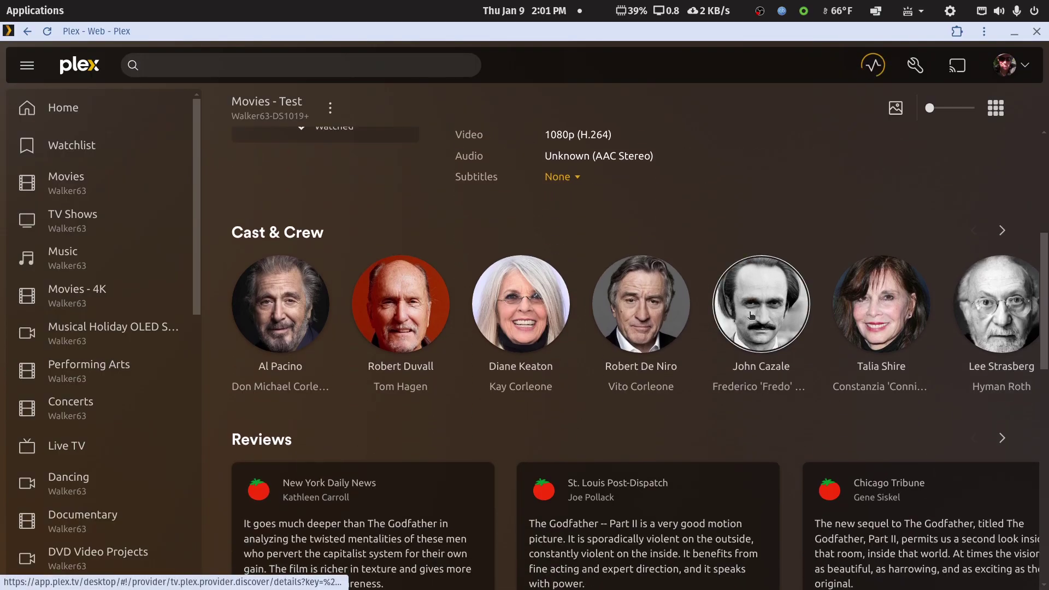
left_click(27, 32)
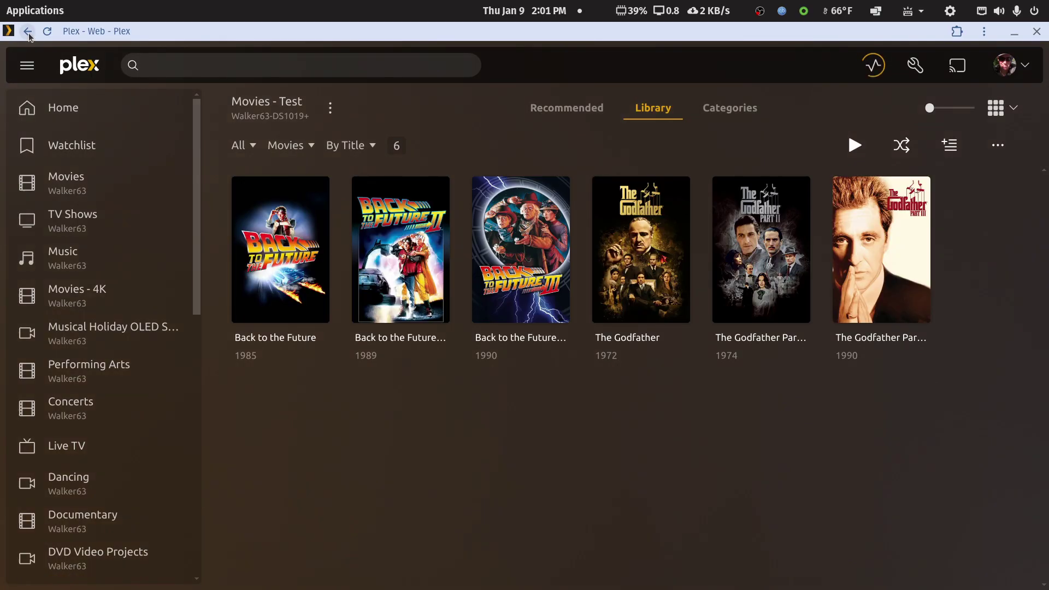
- Check the current activity of the Plex servers
left_click(873, 66)
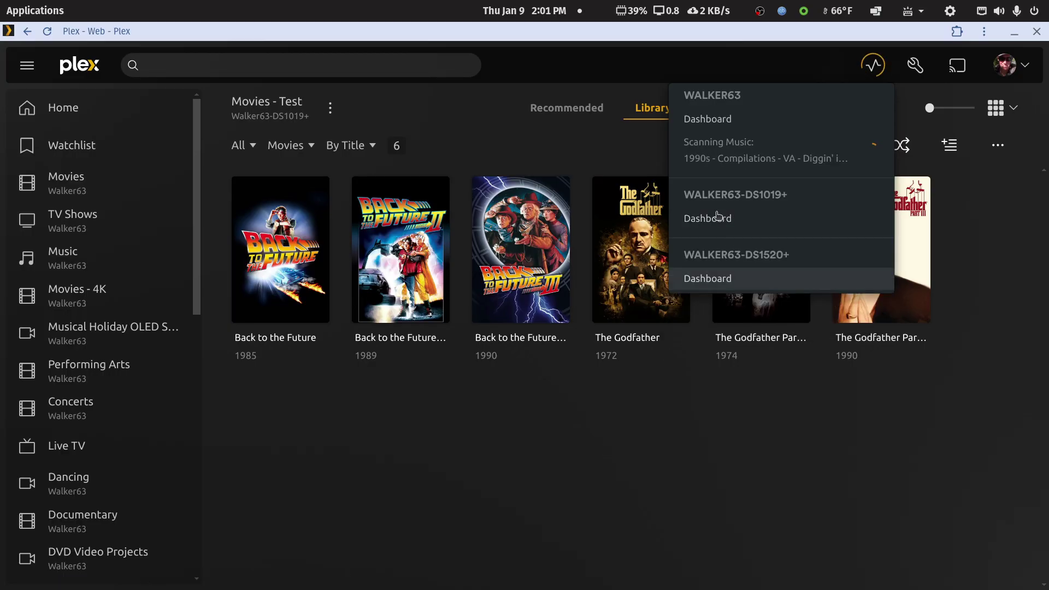
left_click(597, 468)
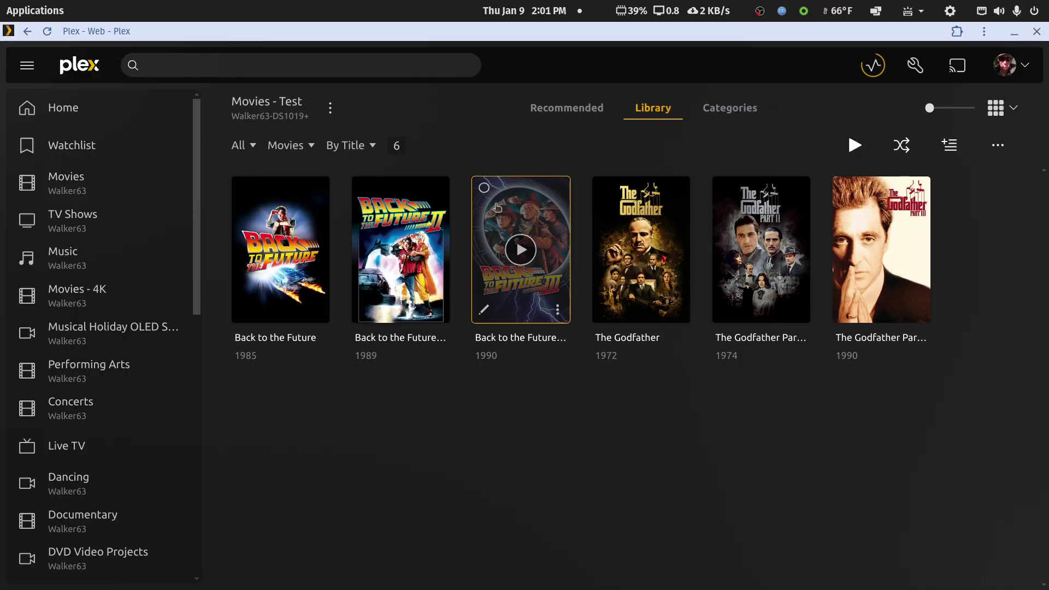
- Set the minimum automatic collection size to 2 in the advanced settings of the Movies - Test library
left_click(330, 109)
mouse_move(344, 211)
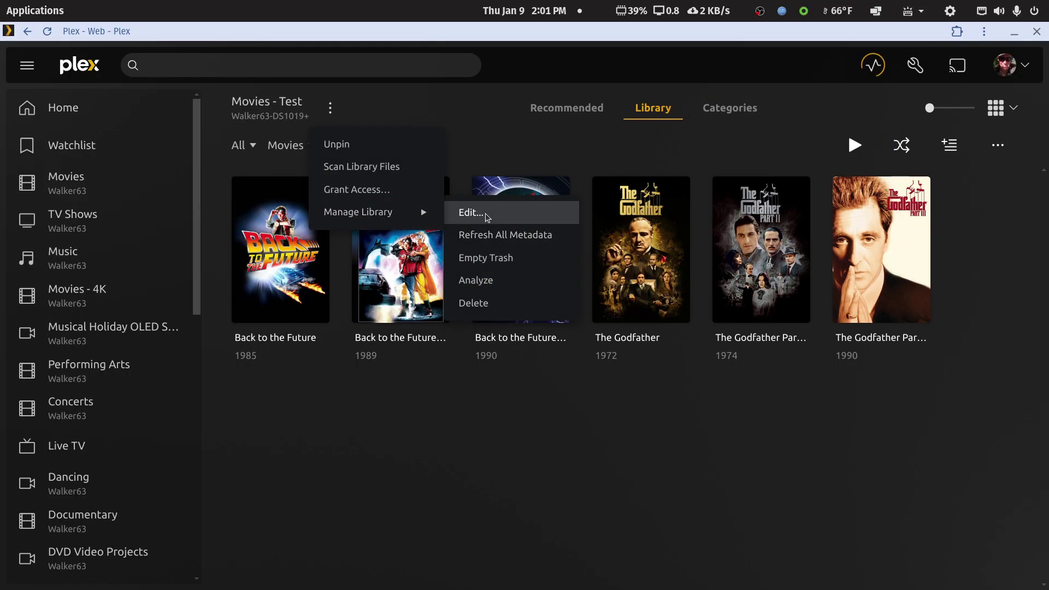
left_click(487, 217)
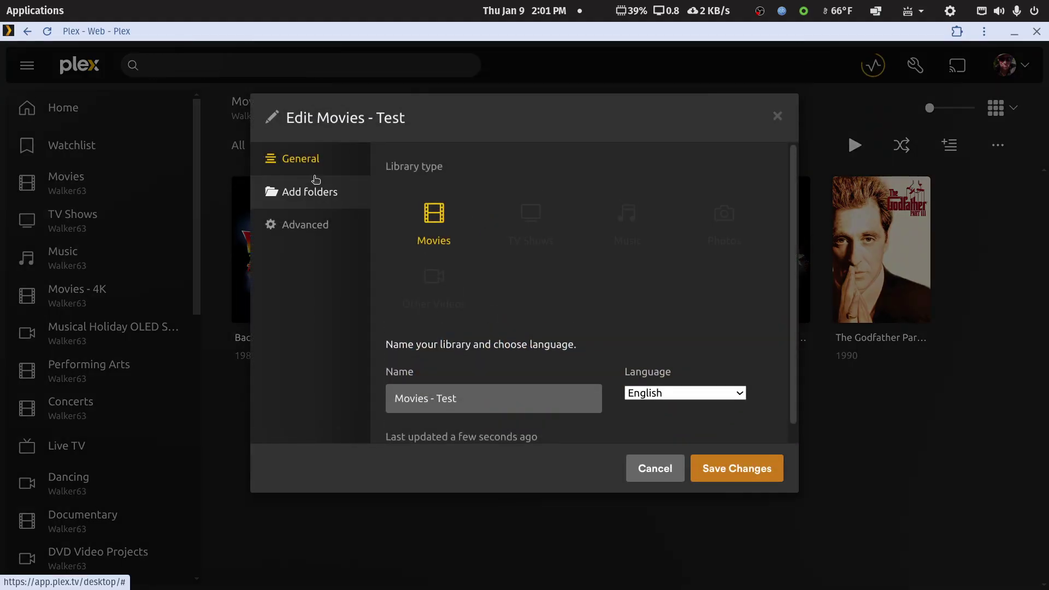
left_click(306, 230)
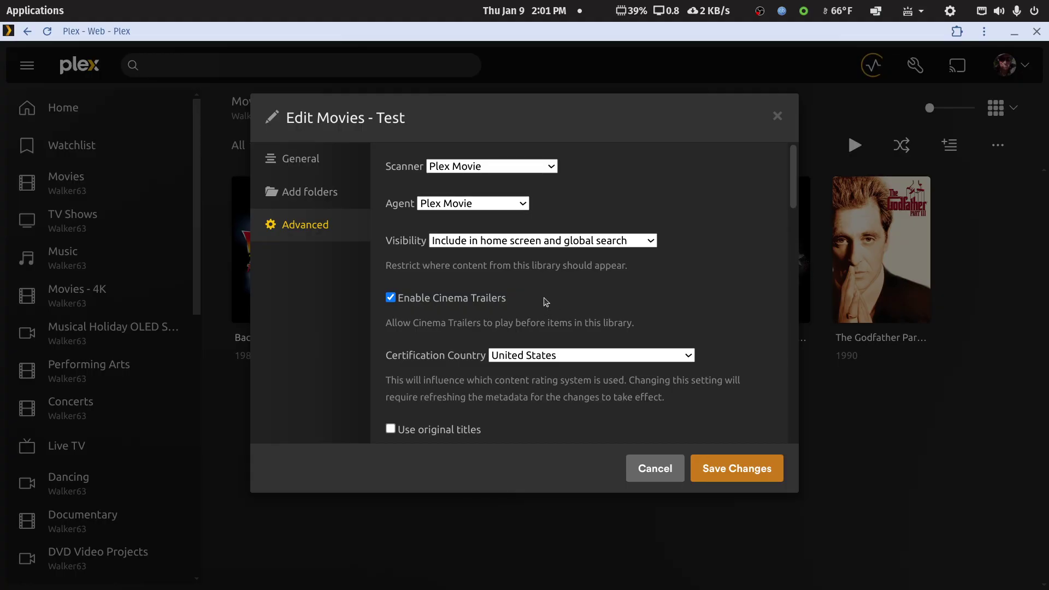
scroll(545, 301, "down", 5)
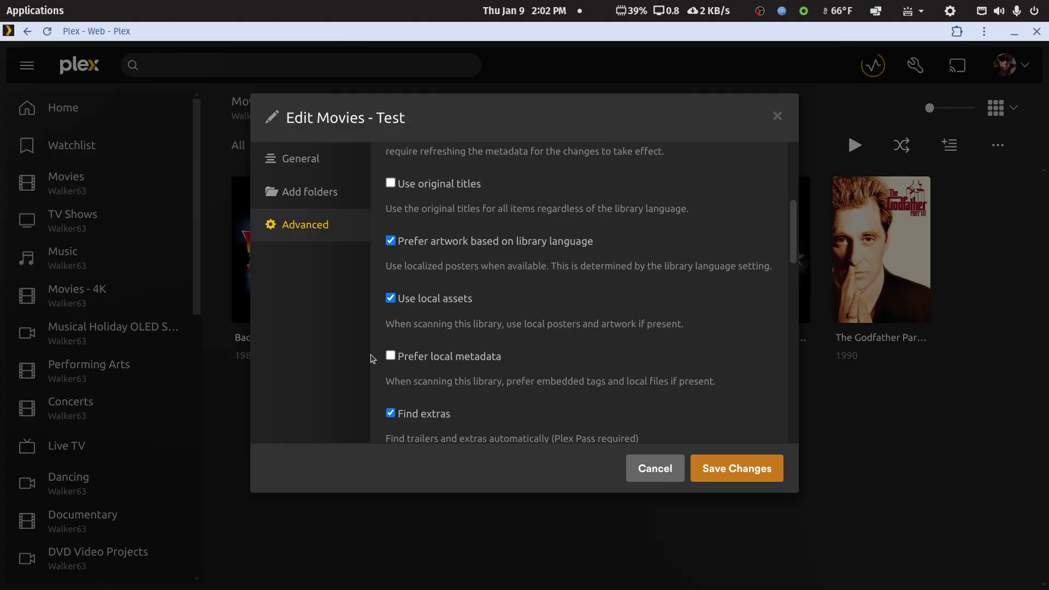
scroll(405, 355, "down", 3)
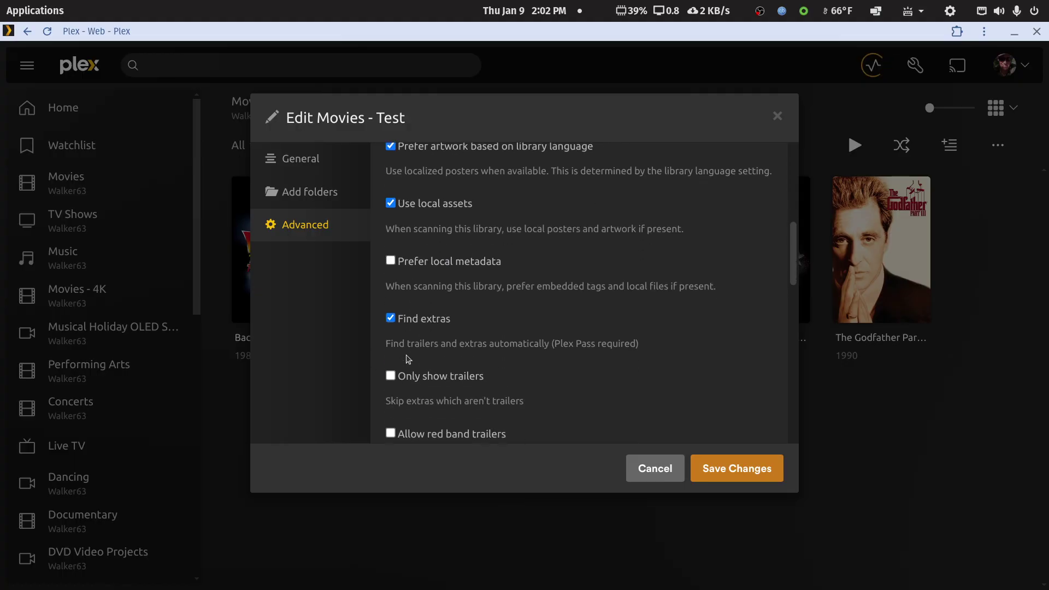
scroll(431, 352, "down", 1)
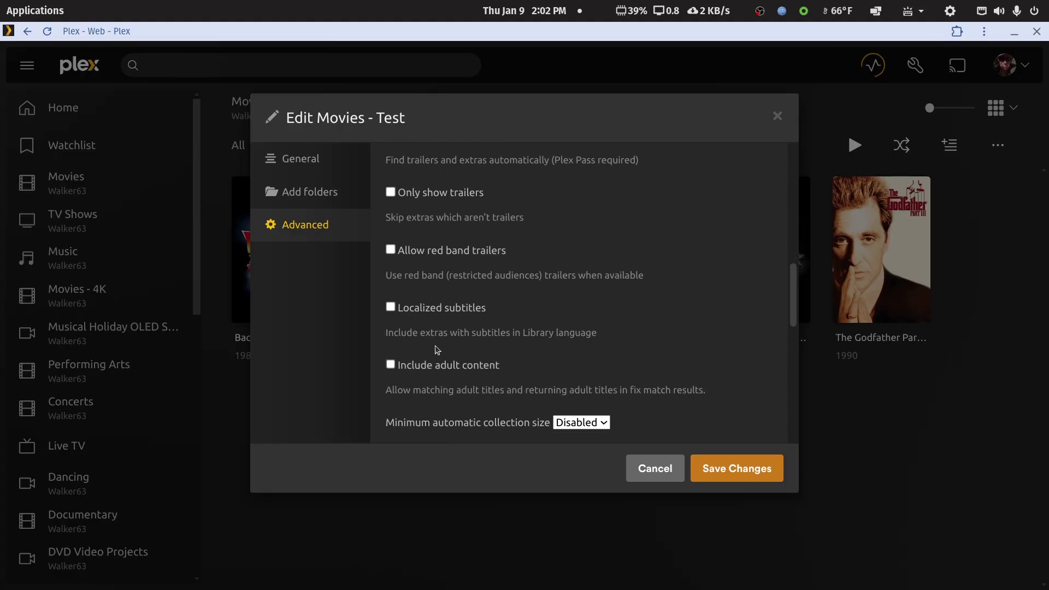
scroll(437, 344, "down", 1)
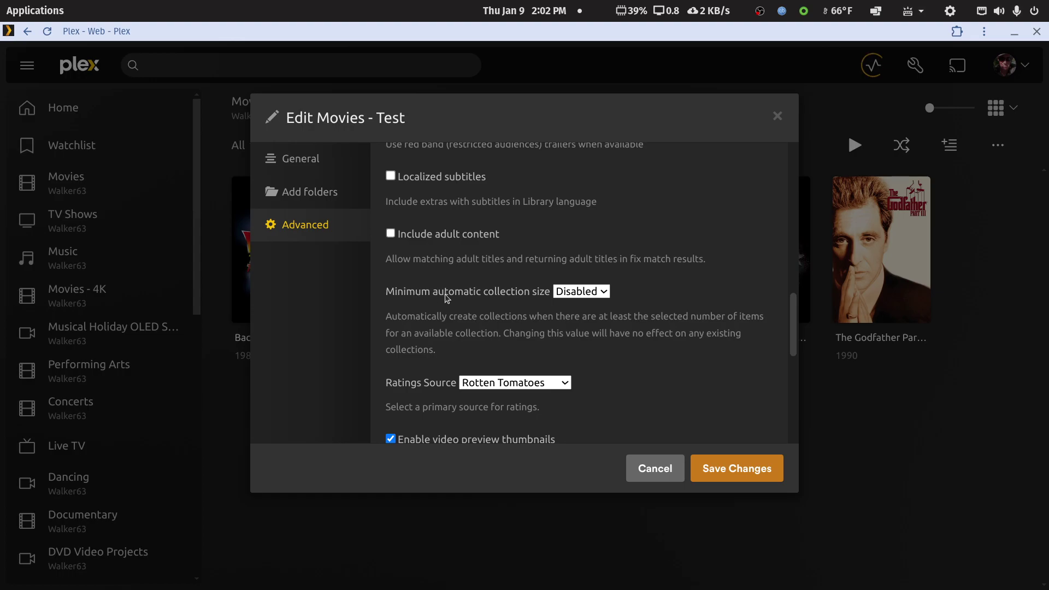
left_click(603, 294)
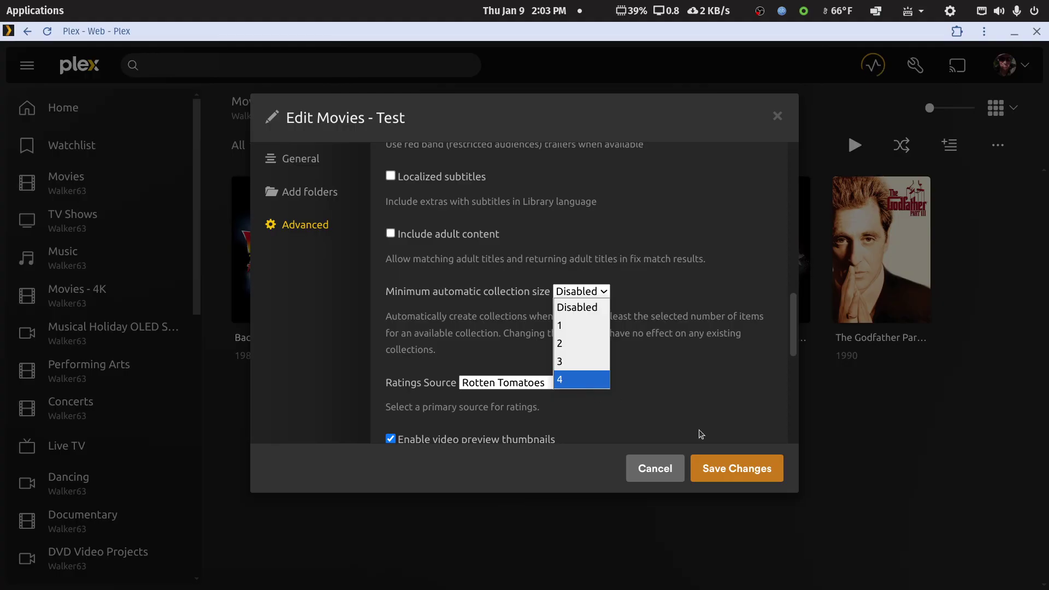
left_click(573, 343)
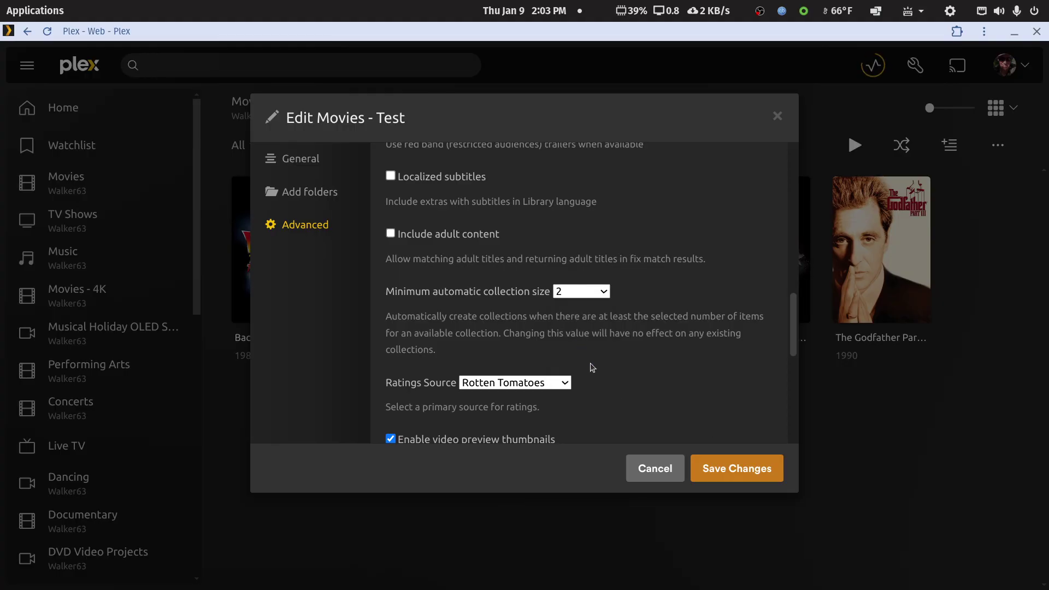
- Check the collection display choices, keep "Show collections and their items", and save the changes to the Movies - Test library
scroll(592, 367, "down", 5)
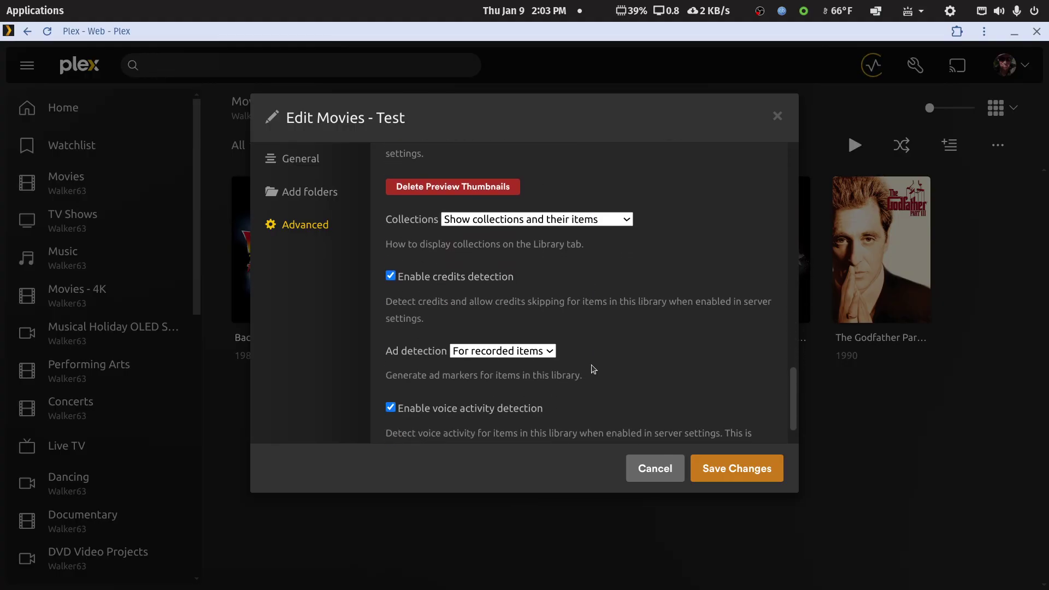
left_click(628, 225)
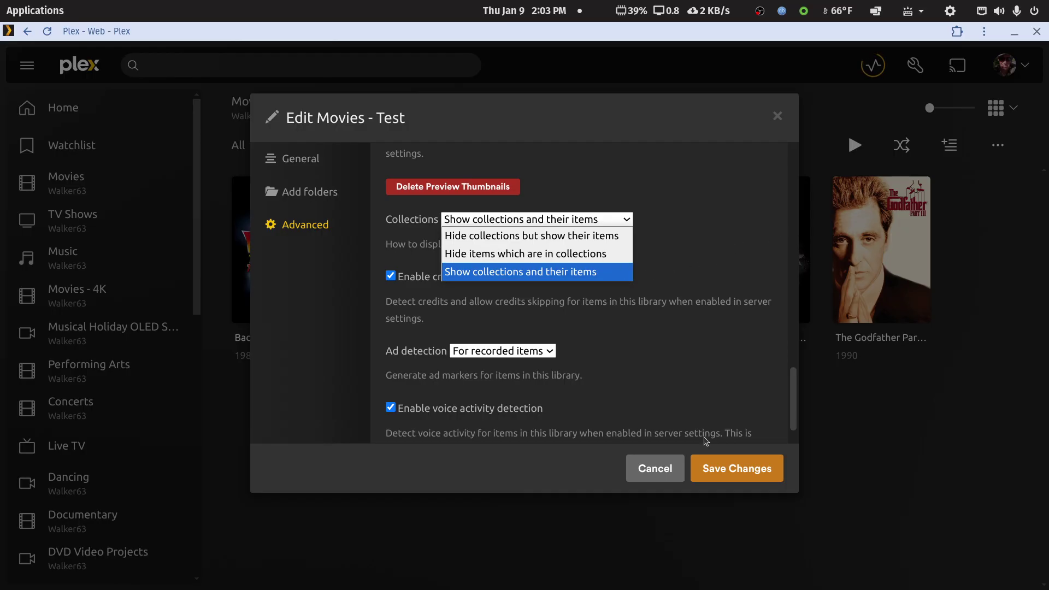
left_click(717, 470)
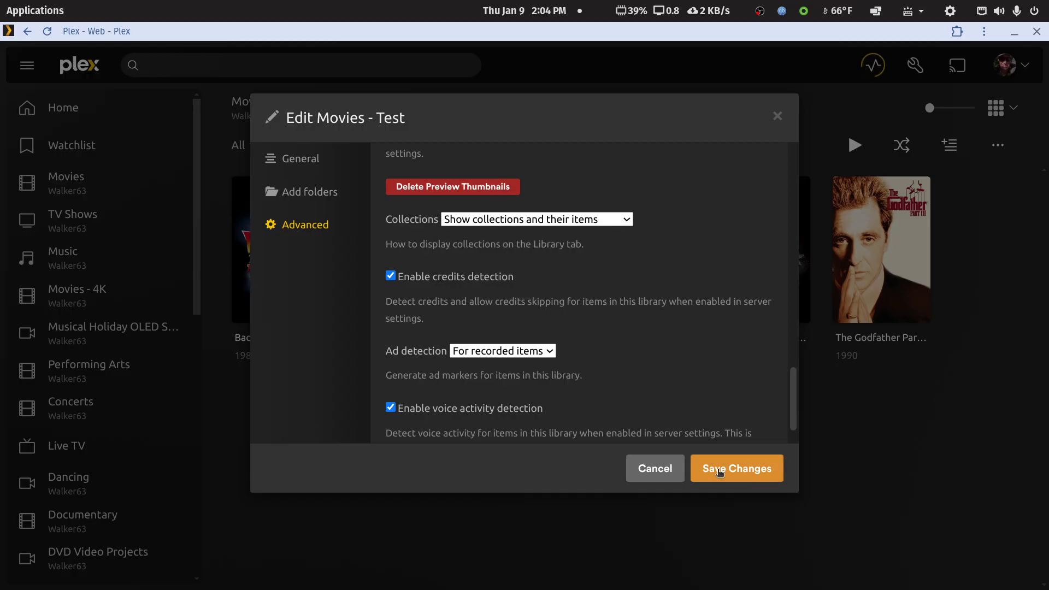
left_click(719, 472)
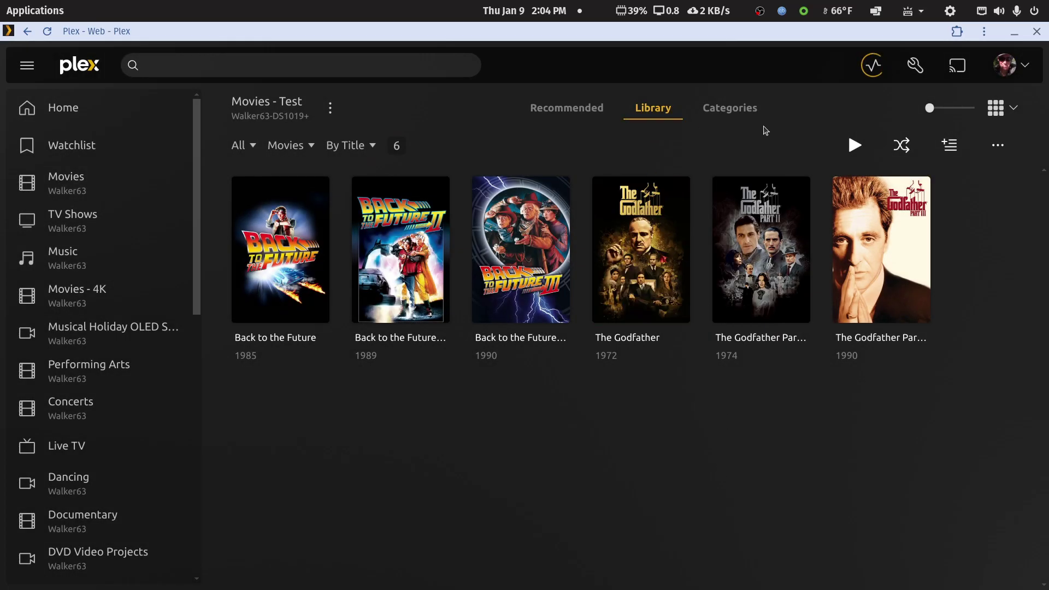
- Scan the library files of Movies - Test and refresh all of its metadata
left_click(331, 109)
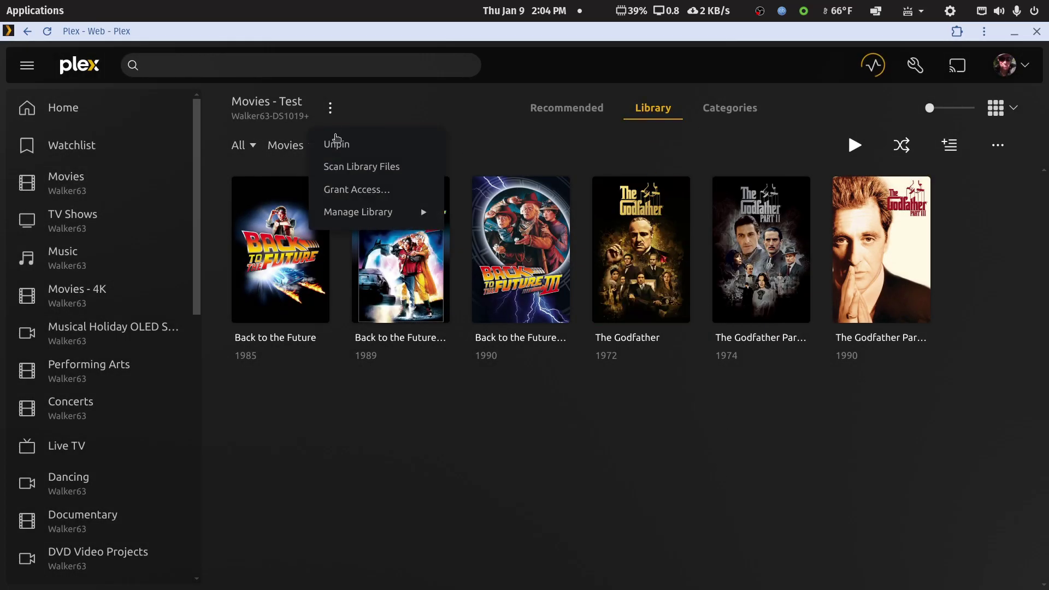
left_click(342, 166)
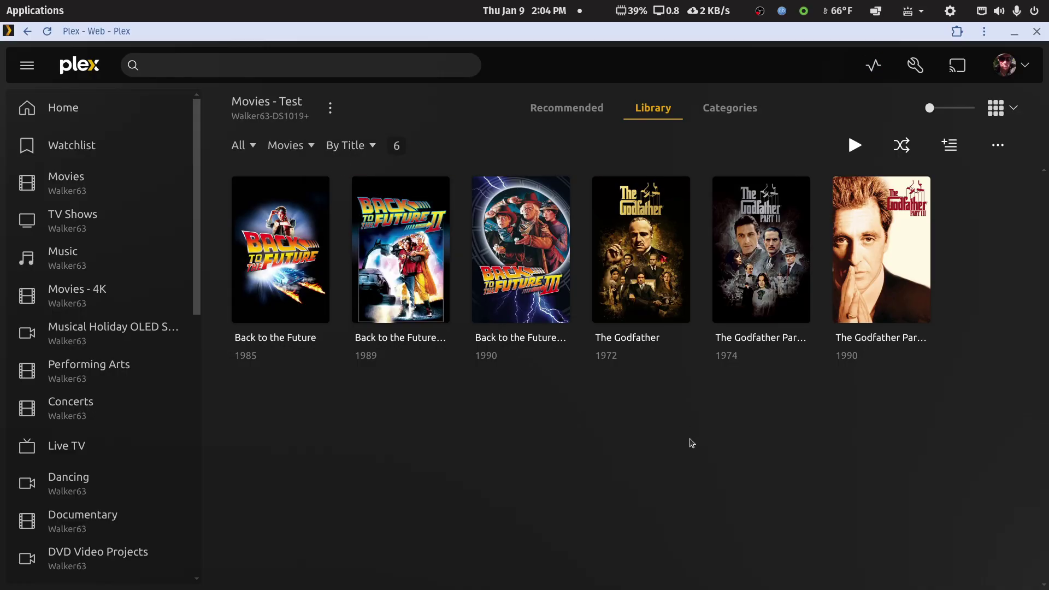
left_click(331, 111)
mouse_move(352, 222)
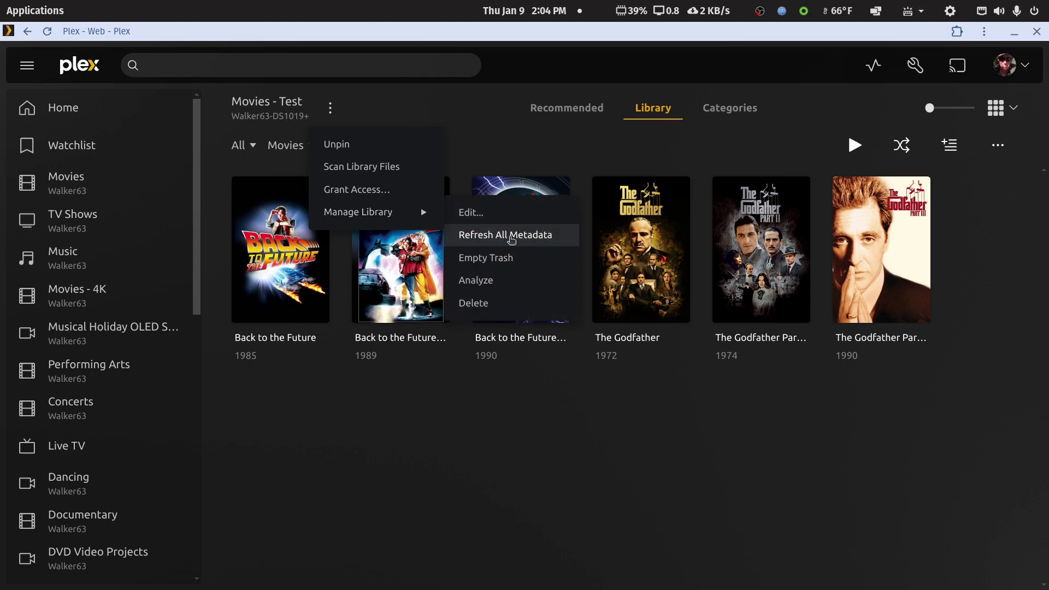
left_click(511, 239)
left_click(644, 385)
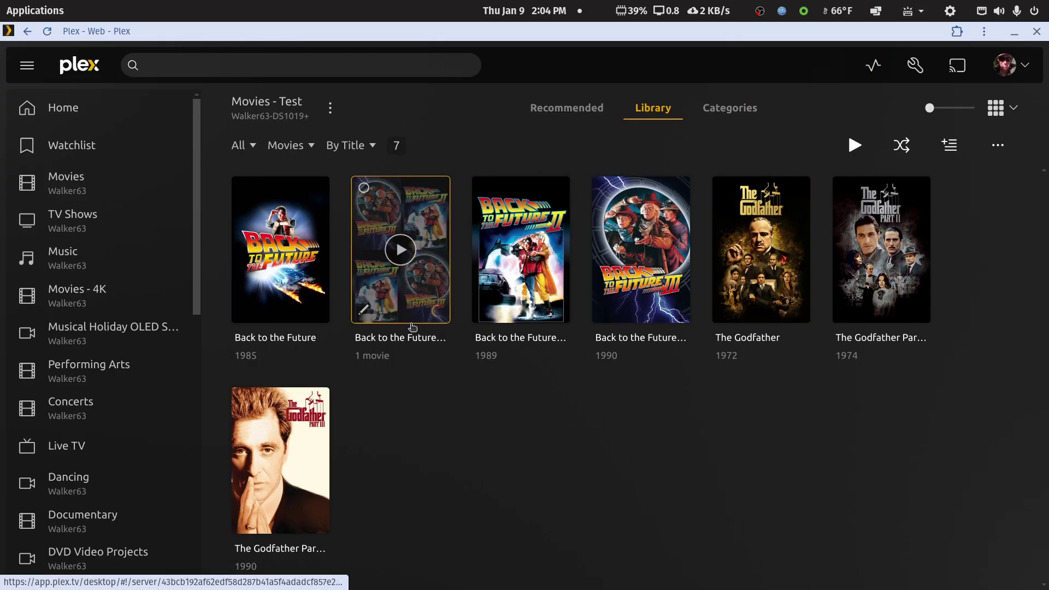
- Examine the Back to the Future Collection, its movies and its available background images without changing anything, and return to the library
left_click(445, 272)
scroll(493, 362, "down", 3)
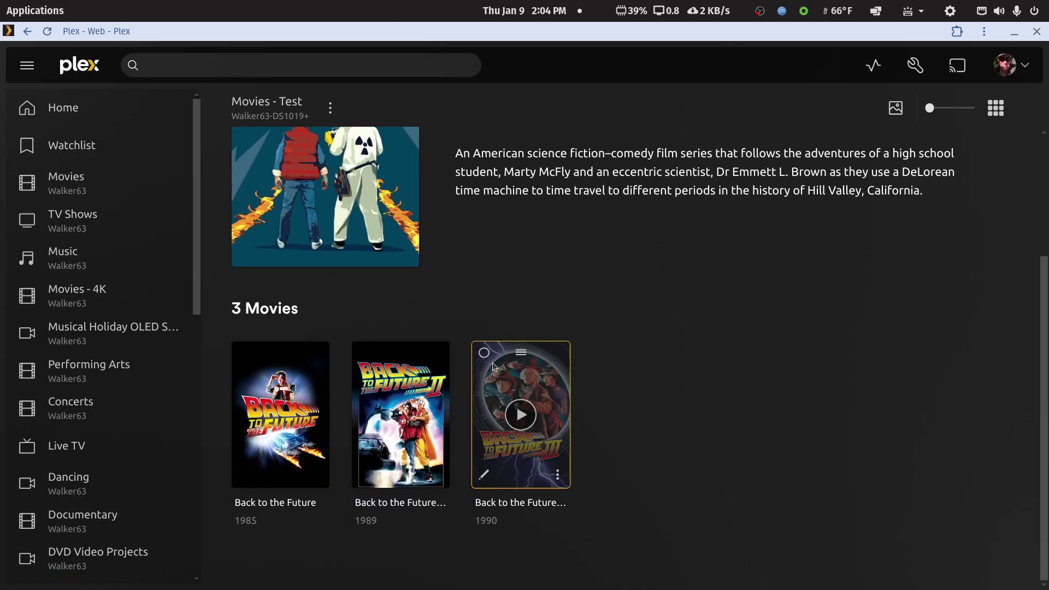
scroll(493, 362, "up", 3)
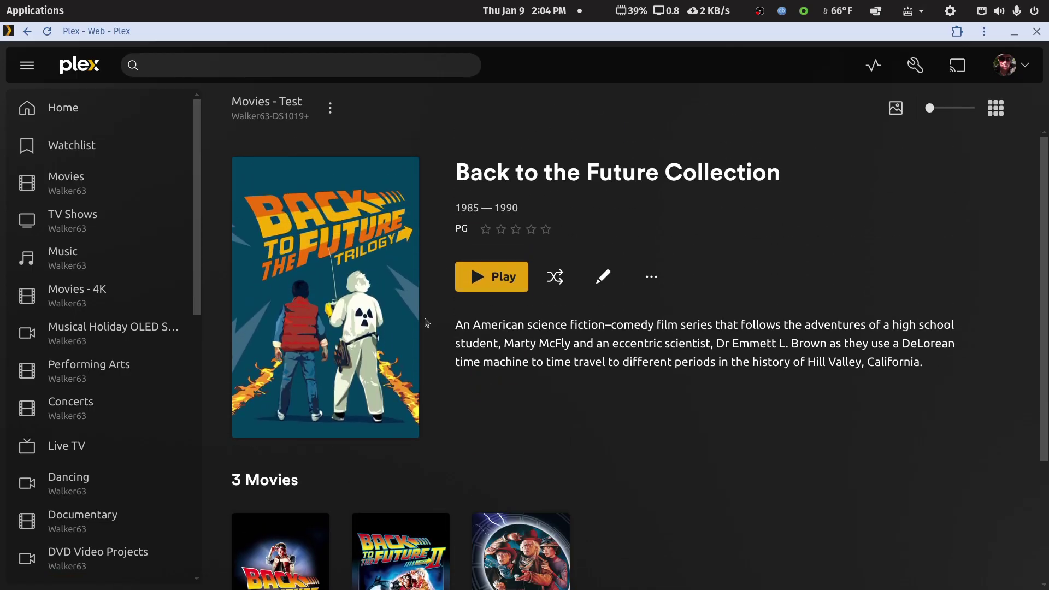
mouse_move(407, 323)
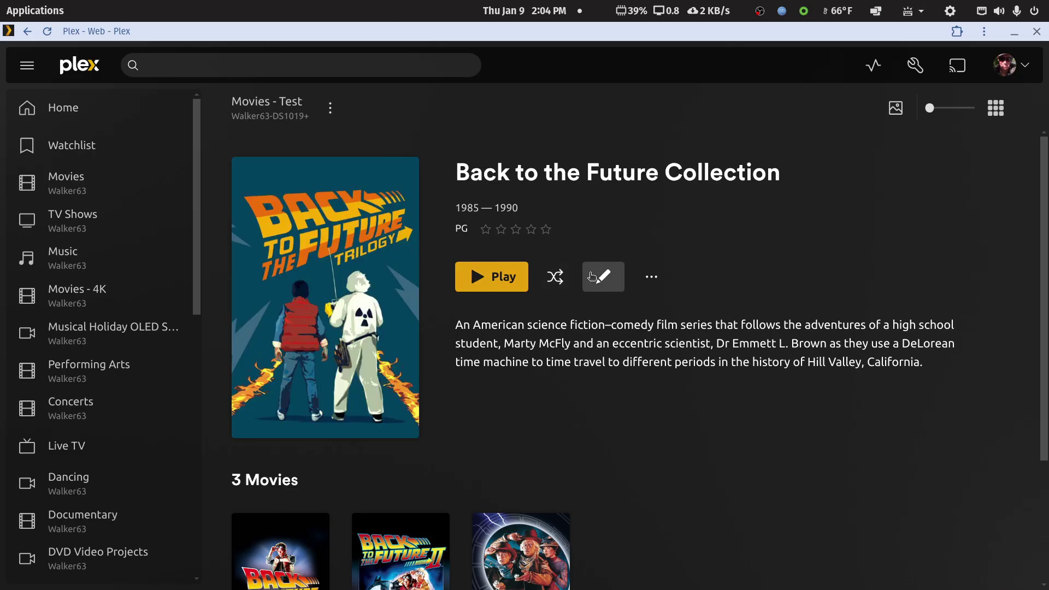
left_click(589, 276)
left_click(288, 256)
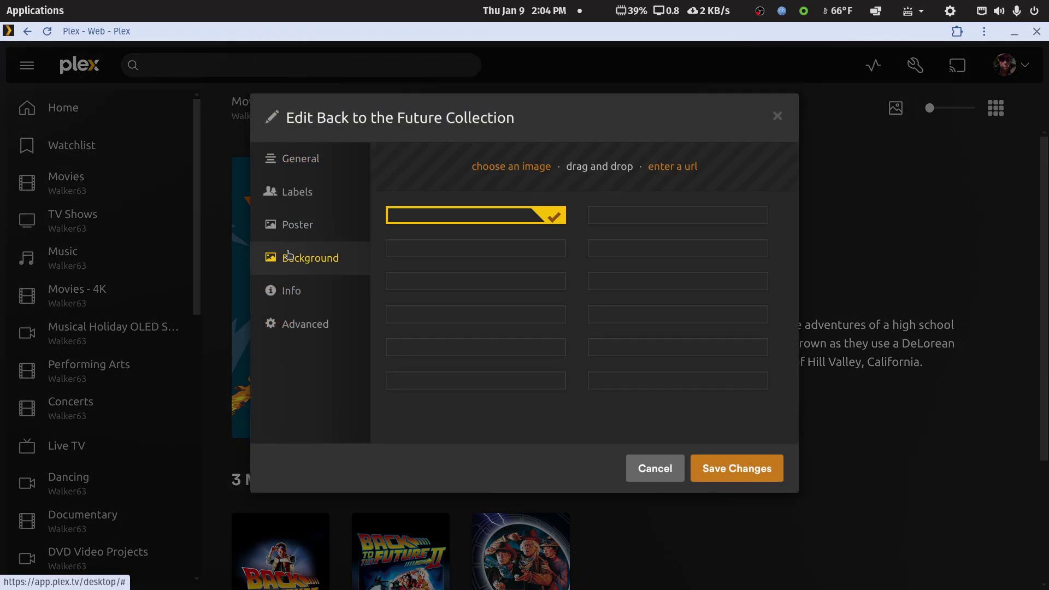
scroll(684, 351, "down", 5)
scroll(684, 349, "up", 5)
left_click(657, 468)
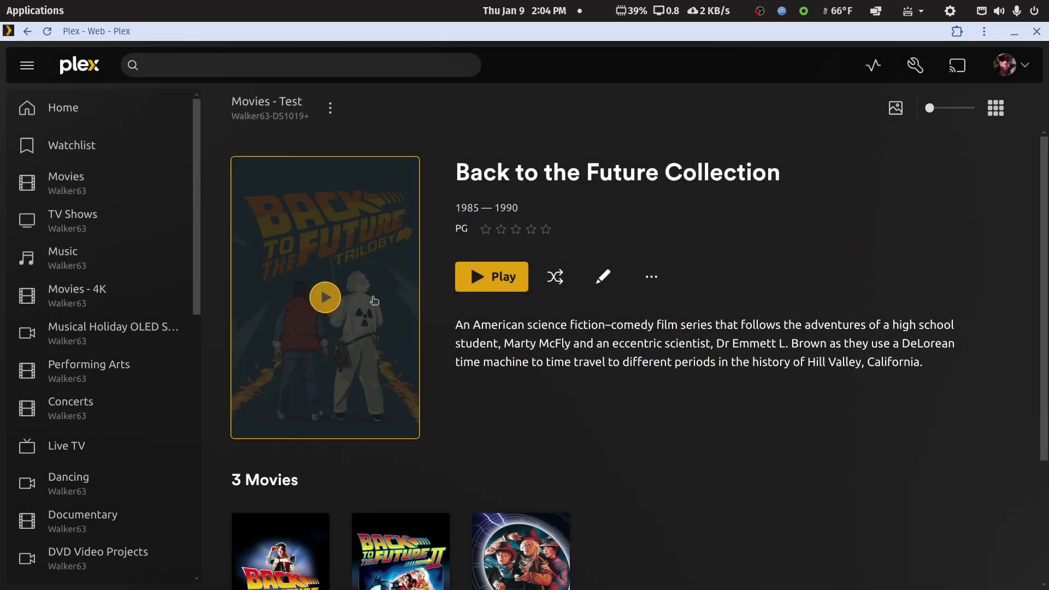
left_click(28, 33)
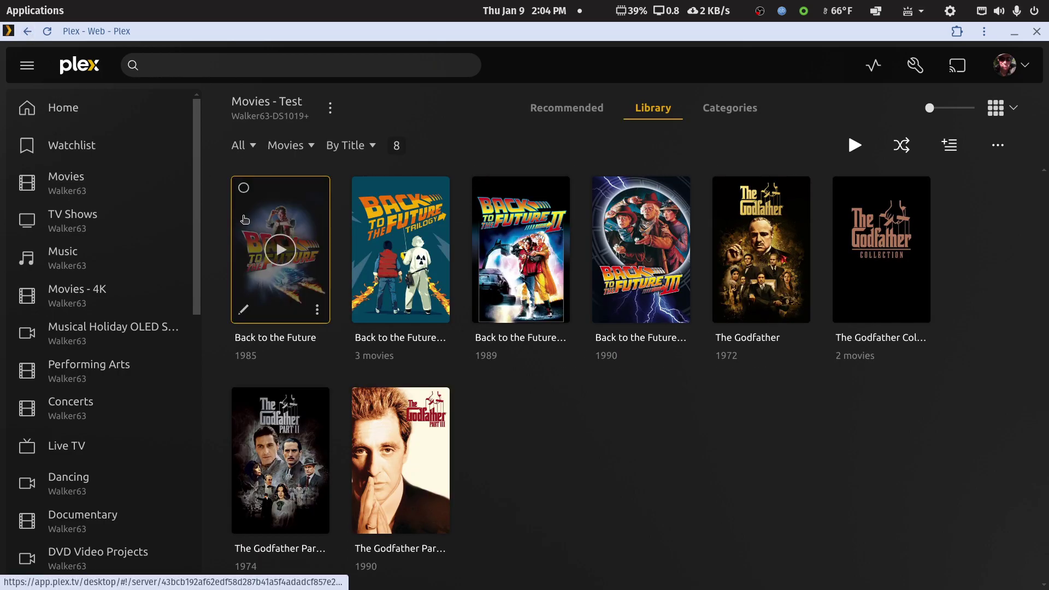
- Examine The Godfather Collection and the movies it contains, and return to the library
left_click(919, 290)
scroll(852, 347, "down", 3)
scroll(709, 300, "up", 3)
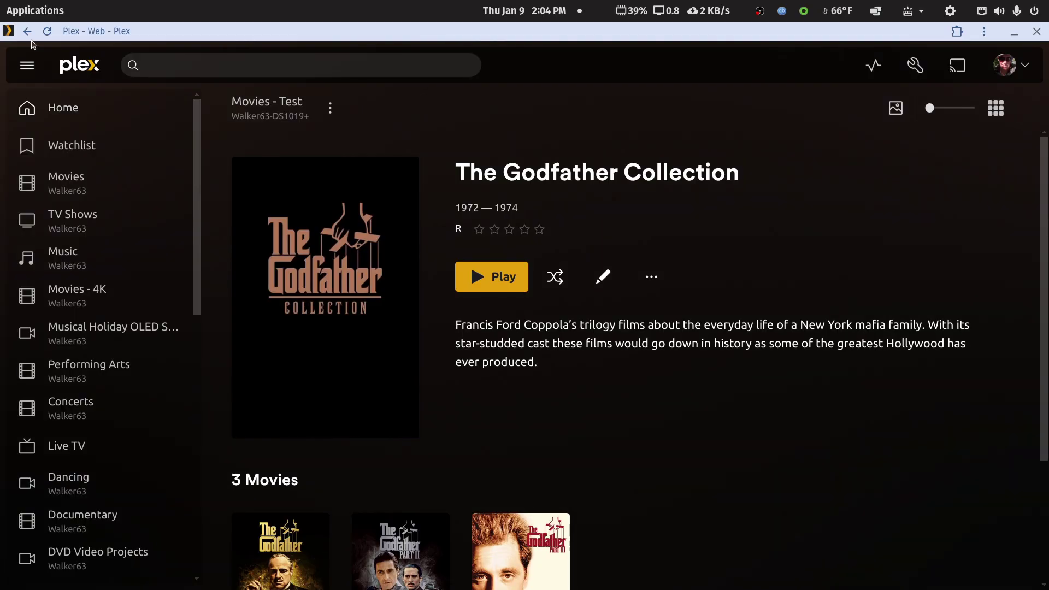
left_click(27, 31)
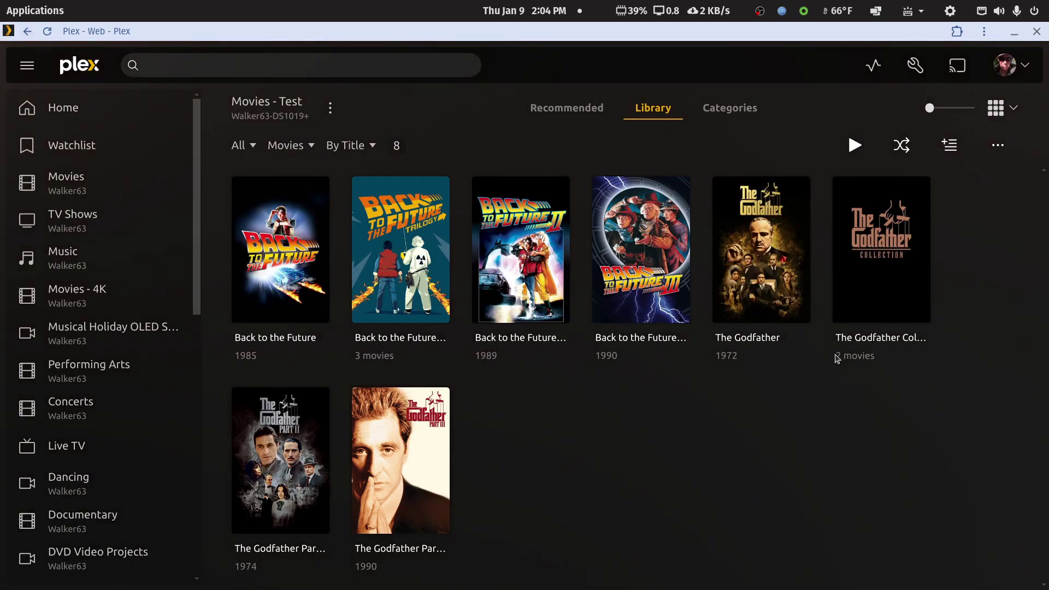
- Select The Godfather Trilogy poster showing three men above the gold title as the poster for The Godfather Collection
left_click(922, 281)
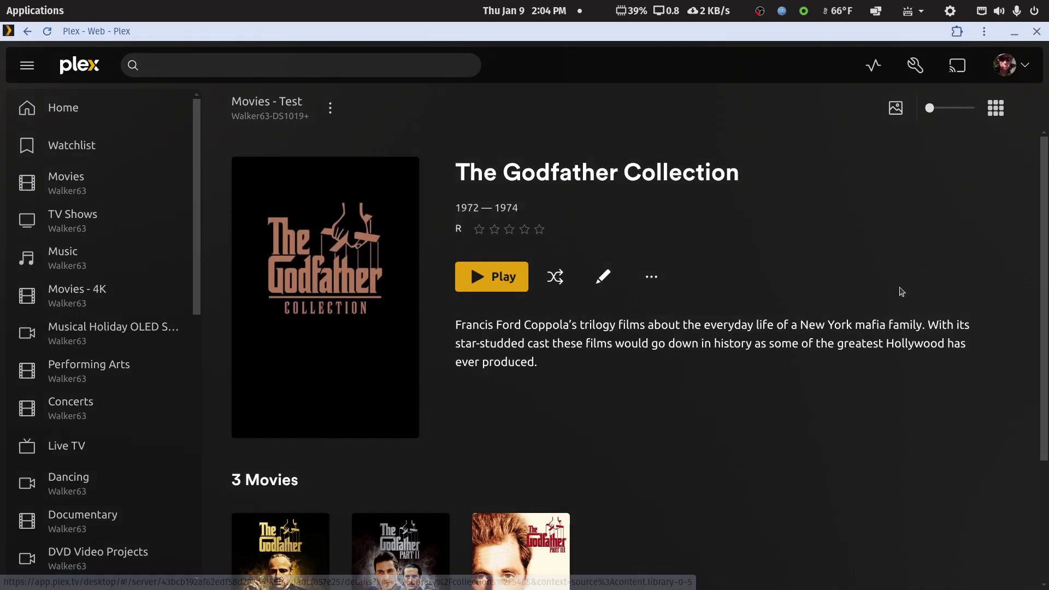
scroll(915, 281, "down", 3)
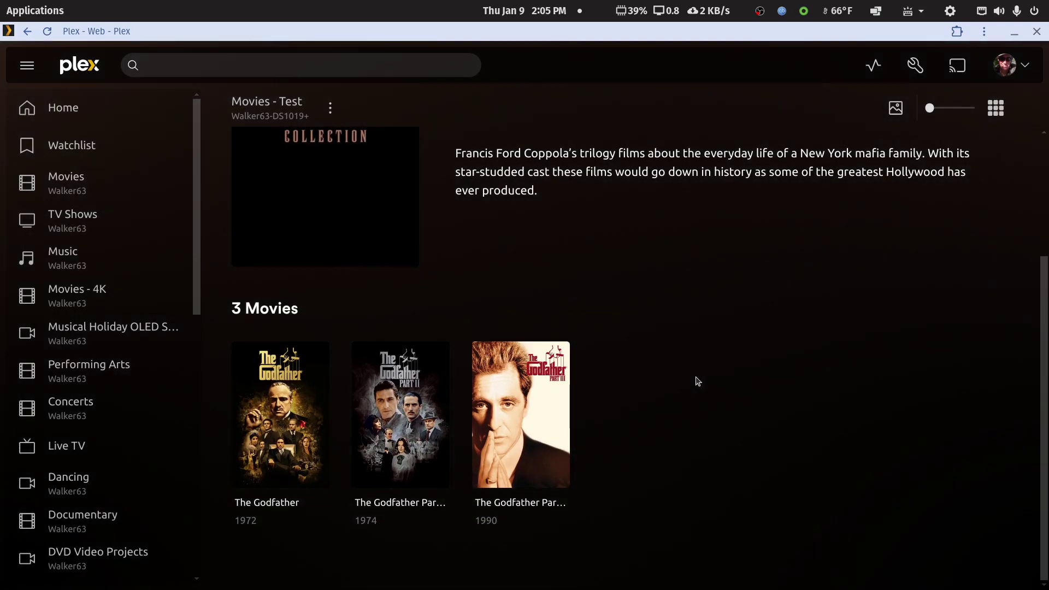
scroll(693, 387, "up", 1)
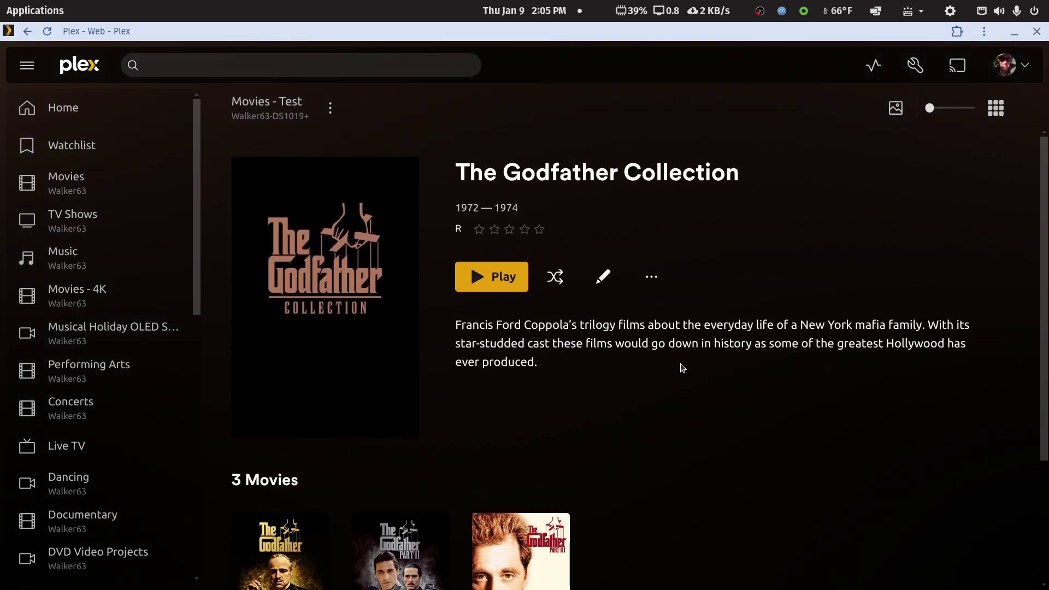
left_click(603, 277)
left_click(294, 233)
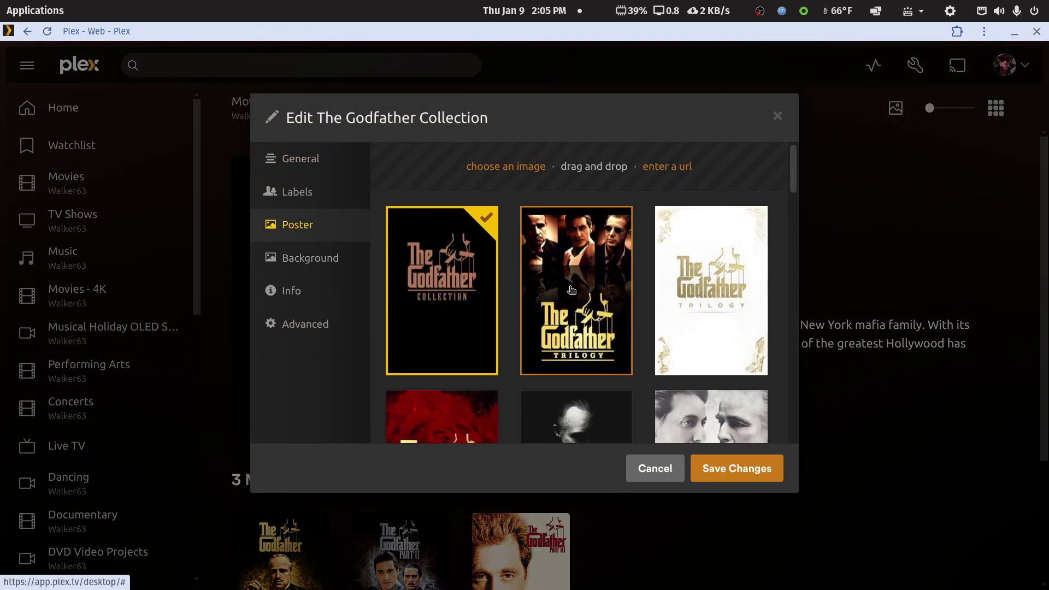
left_click(571, 296)
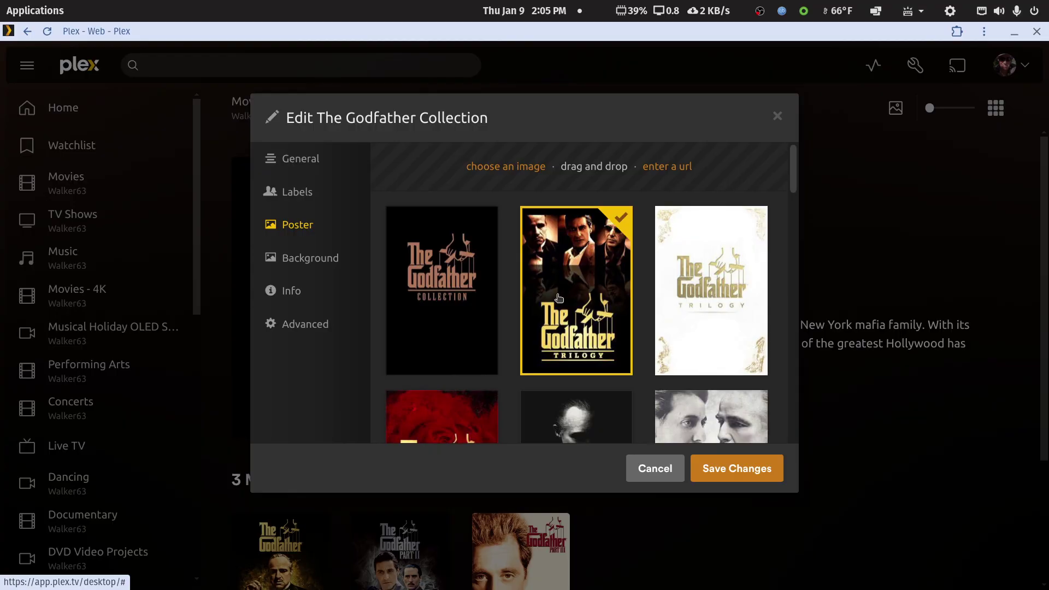
- Choose a different background image for The Godfather Collection and save the collection changes
left_click(315, 261)
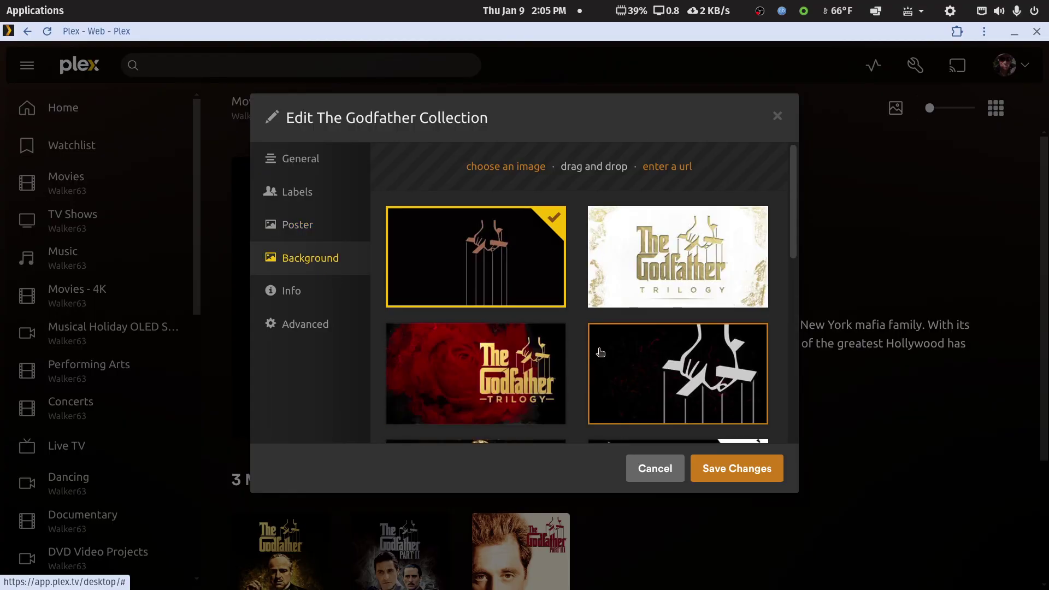
scroll(600, 353, "down", 3)
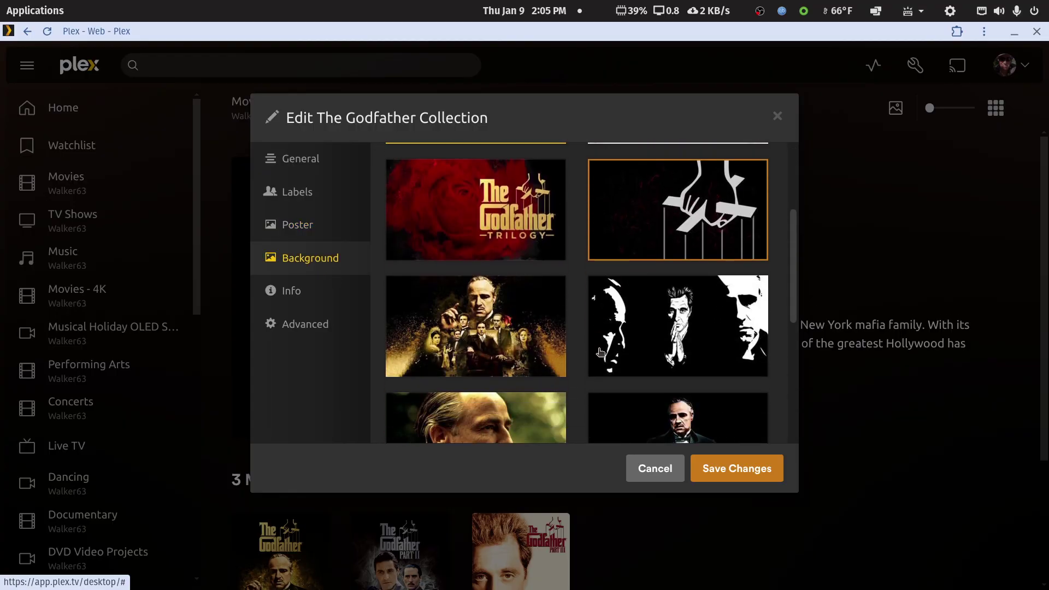
left_click(512, 231)
left_click(709, 471)
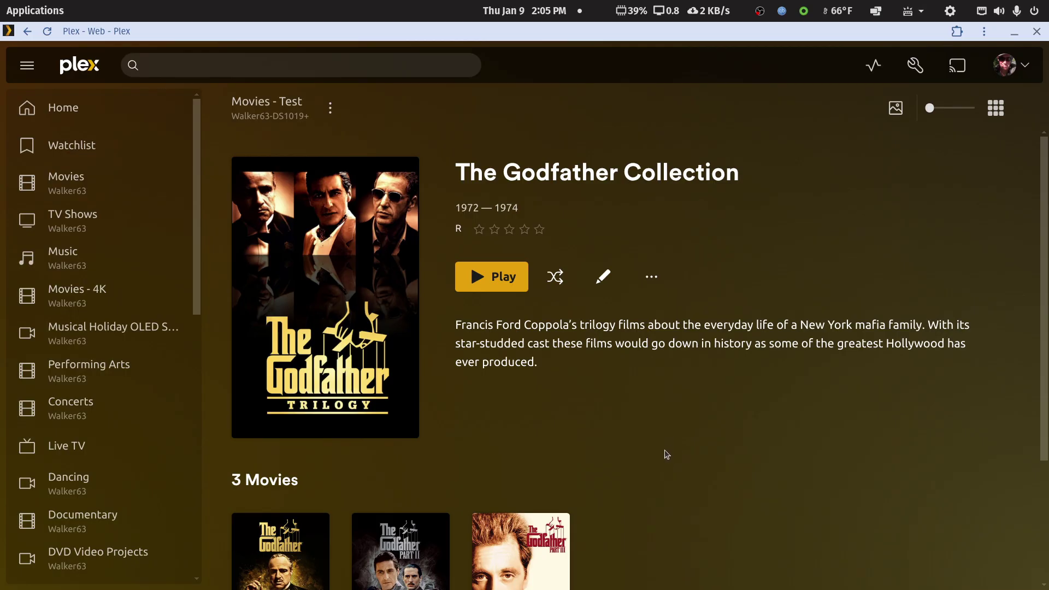
- Return to the Movies - Test library and reload the page
left_click(27, 31)
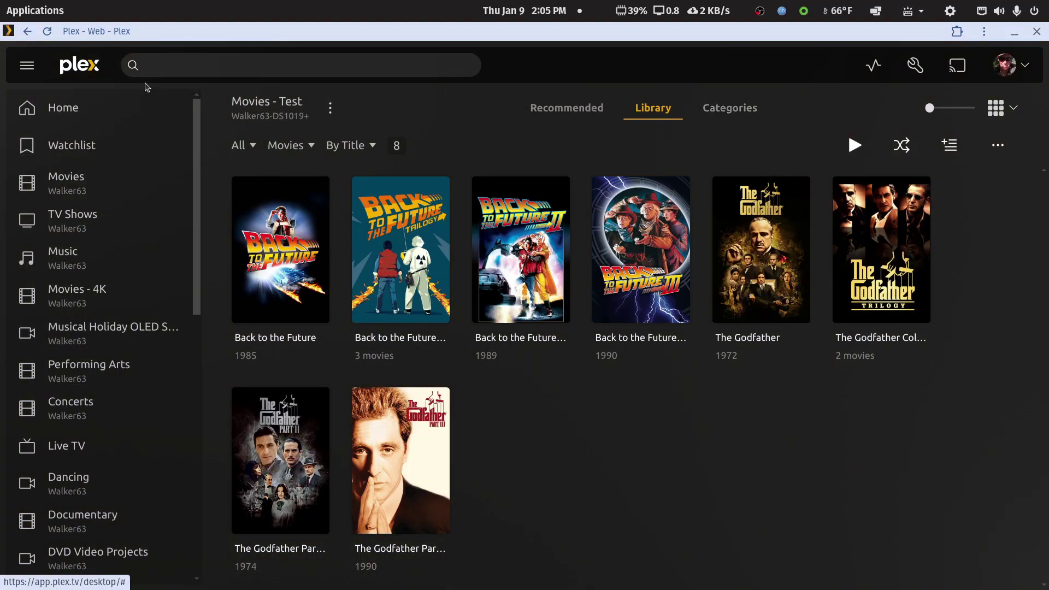
left_click(47, 32)
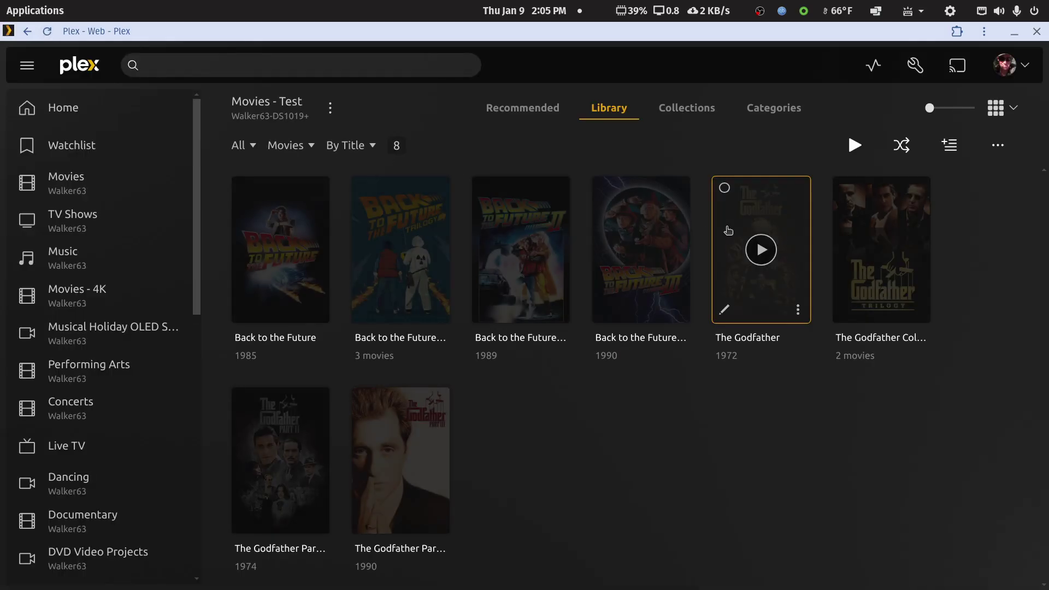
- Show the Movies - Test collections, examine the available scanners in the library's advanced settings, and close them without saving
left_click(685, 112)
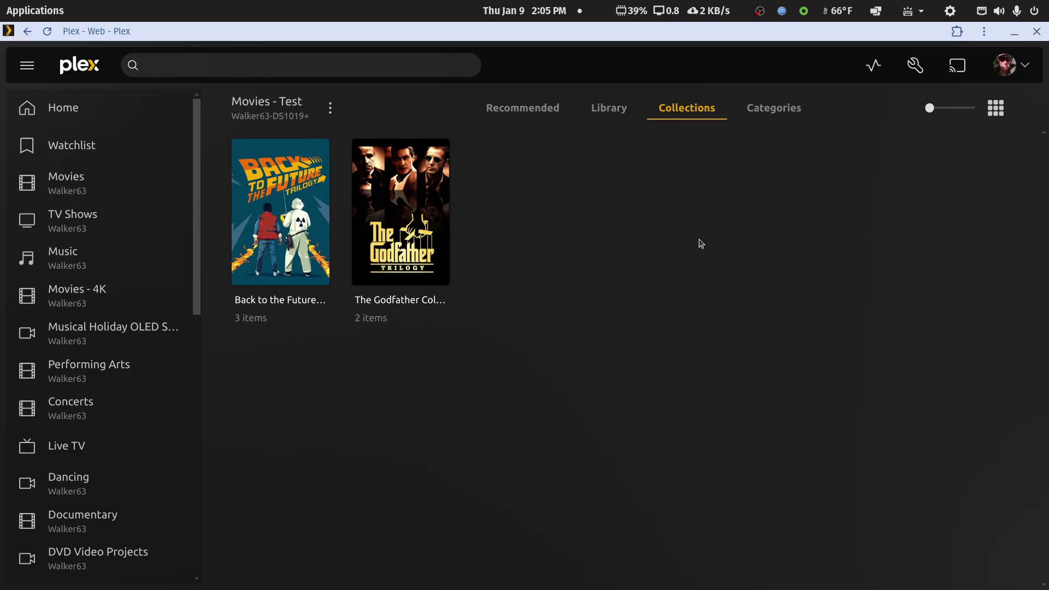
left_click(330, 109)
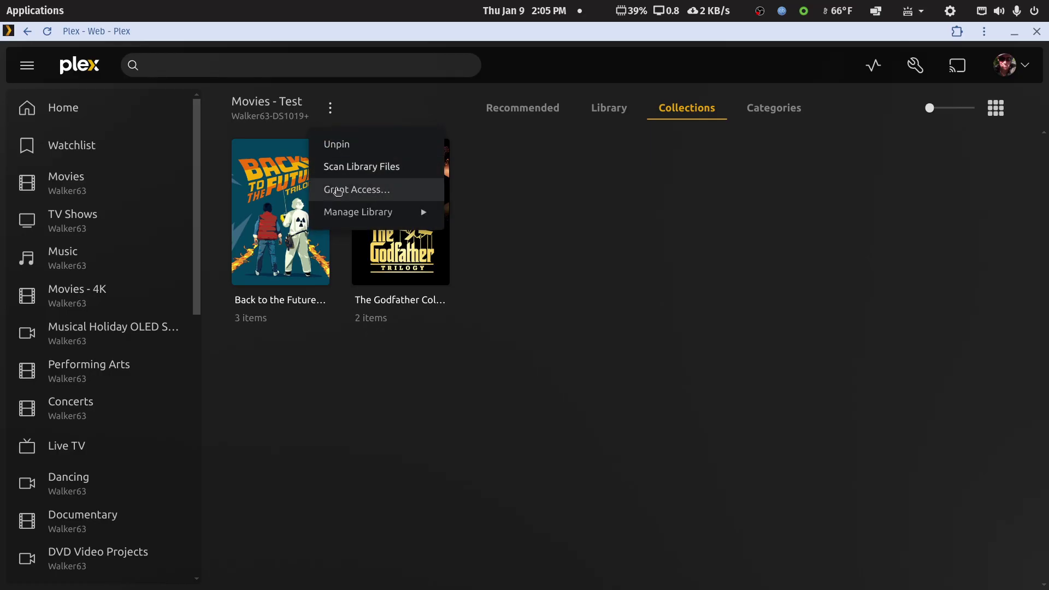
mouse_move(336, 204)
left_click(469, 213)
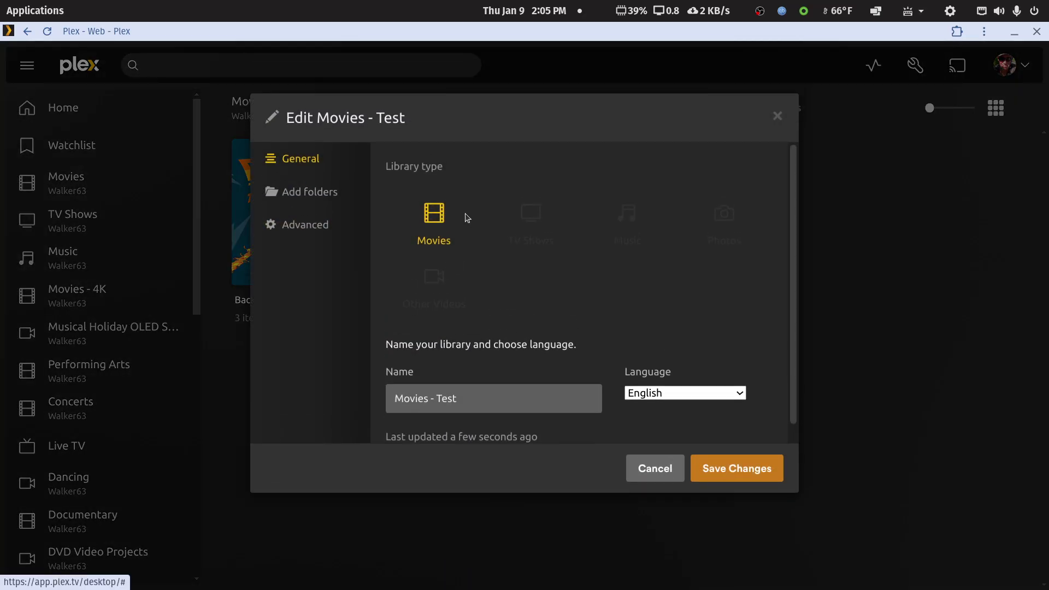
left_click(343, 225)
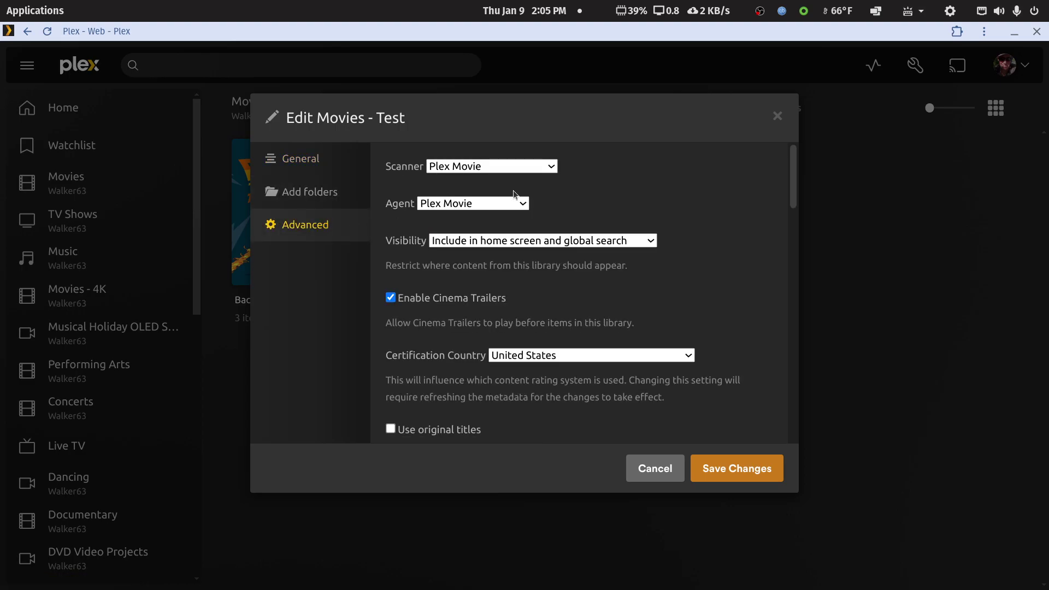
left_click(550, 169)
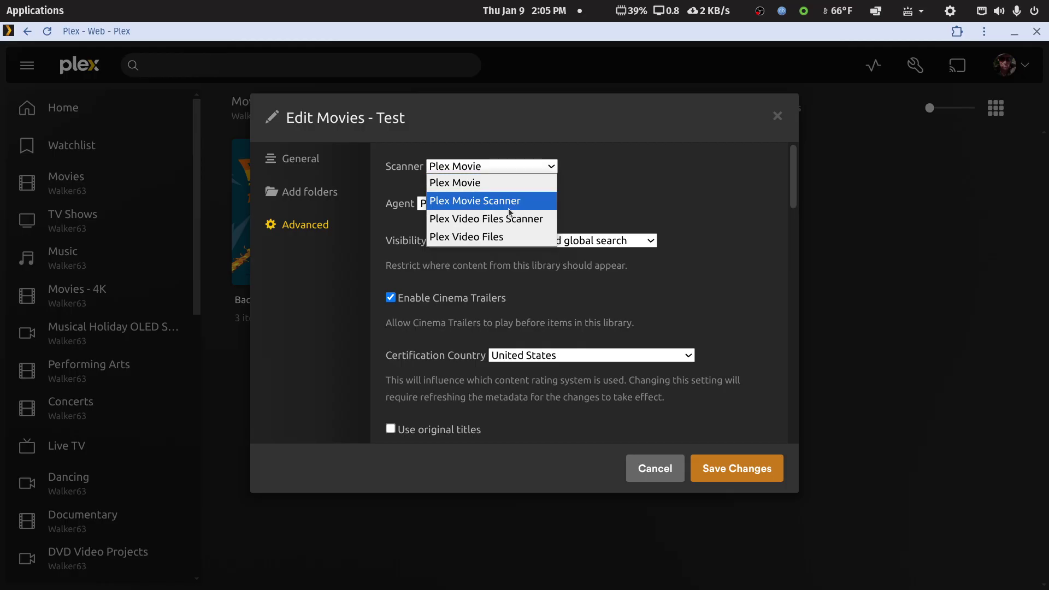
left_click(549, 168)
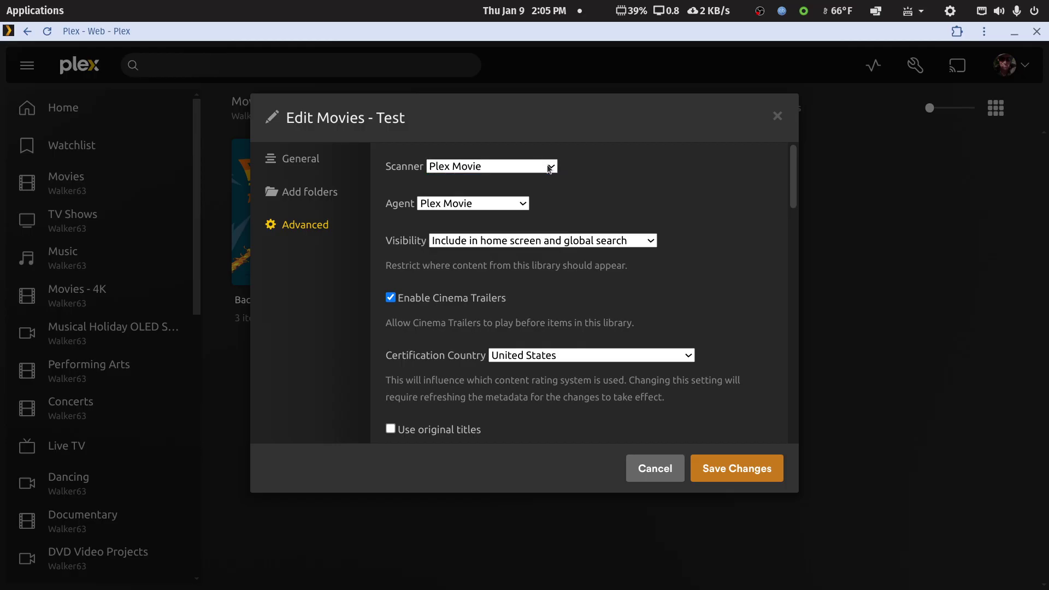
left_click(654, 469)
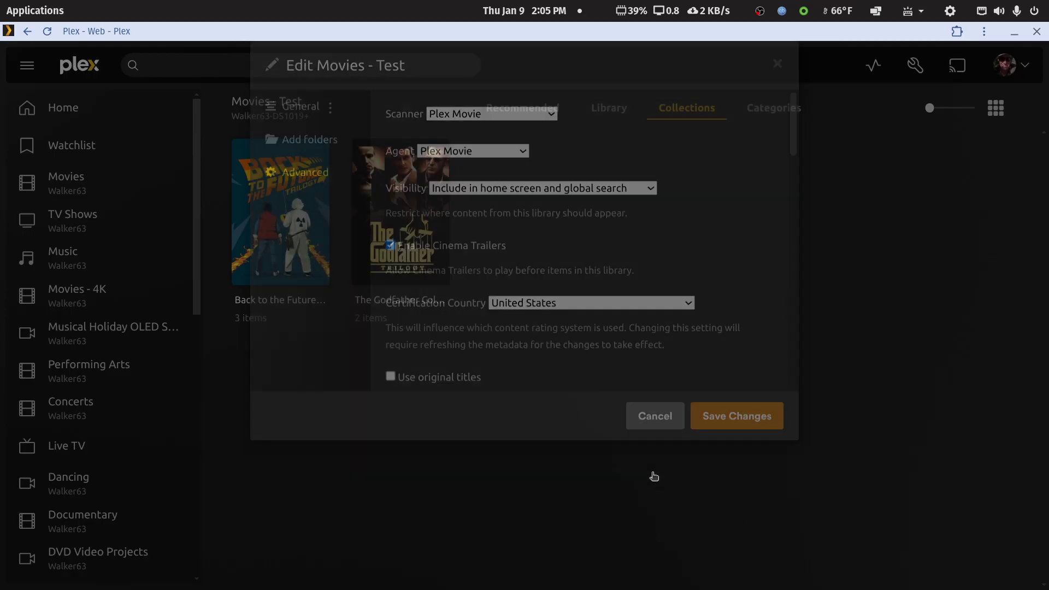
- Examine the server's legacy movie agents, comparing the sources listed for The Movie Database and Plex Movie (Legacy)
left_click(915, 65)
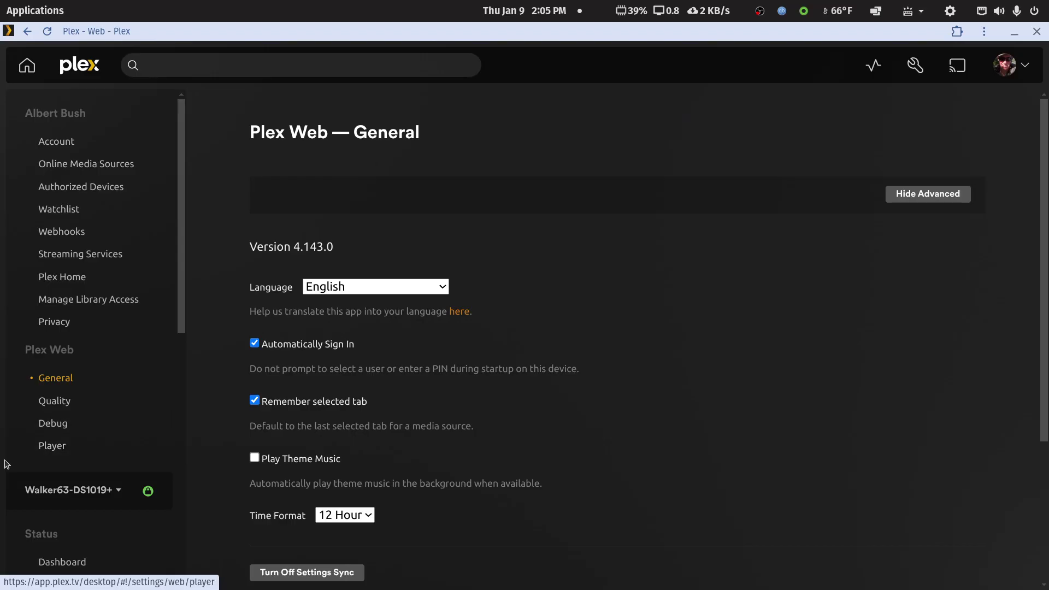
scroll(41, 452, "down", 9)
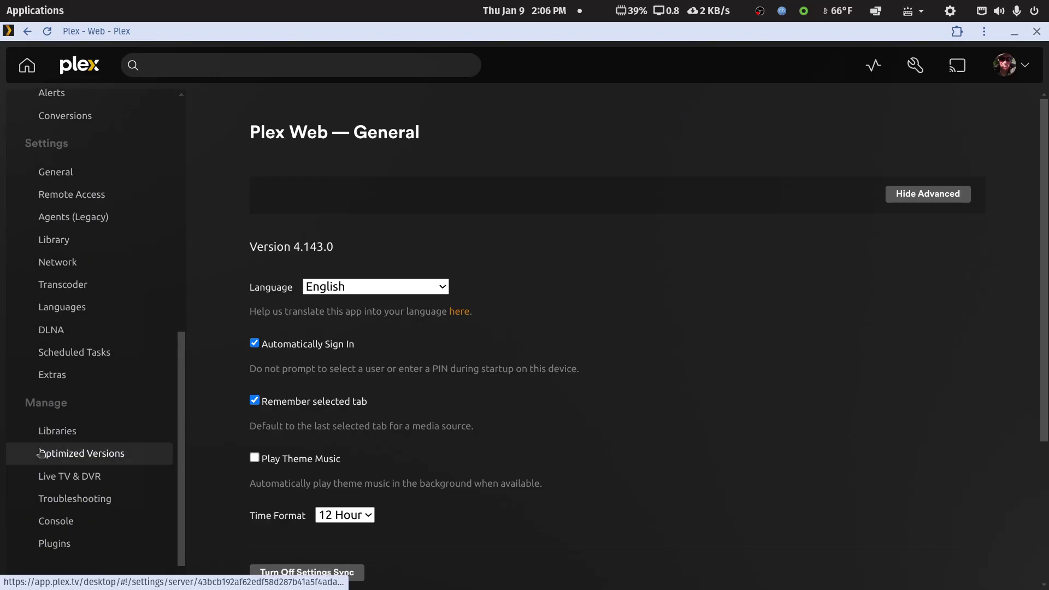
scroll(42, 451, "down", 1)
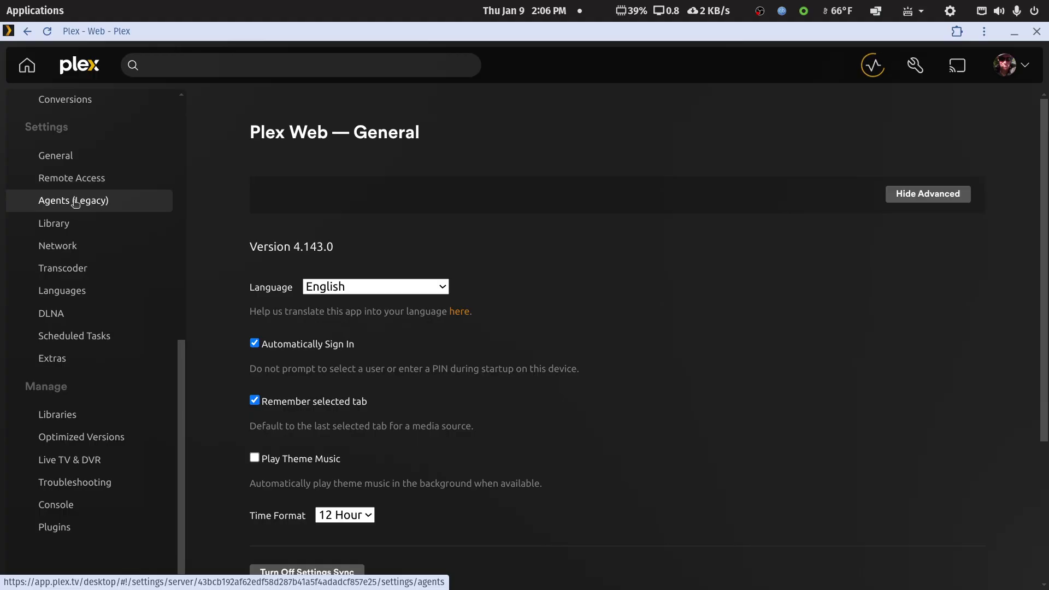
left_click(95, 202)
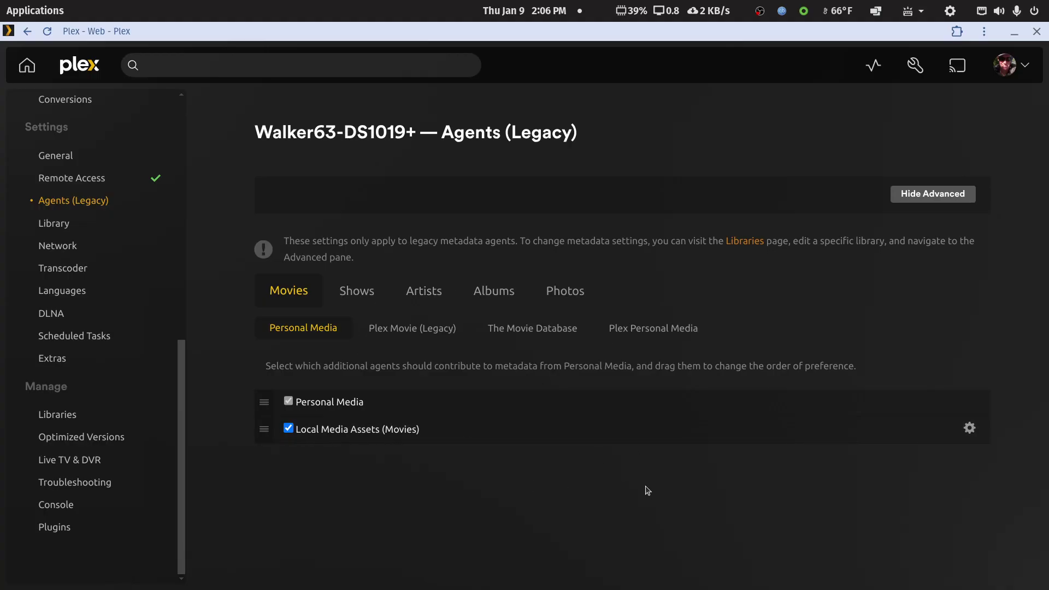
left_click(557, 335)
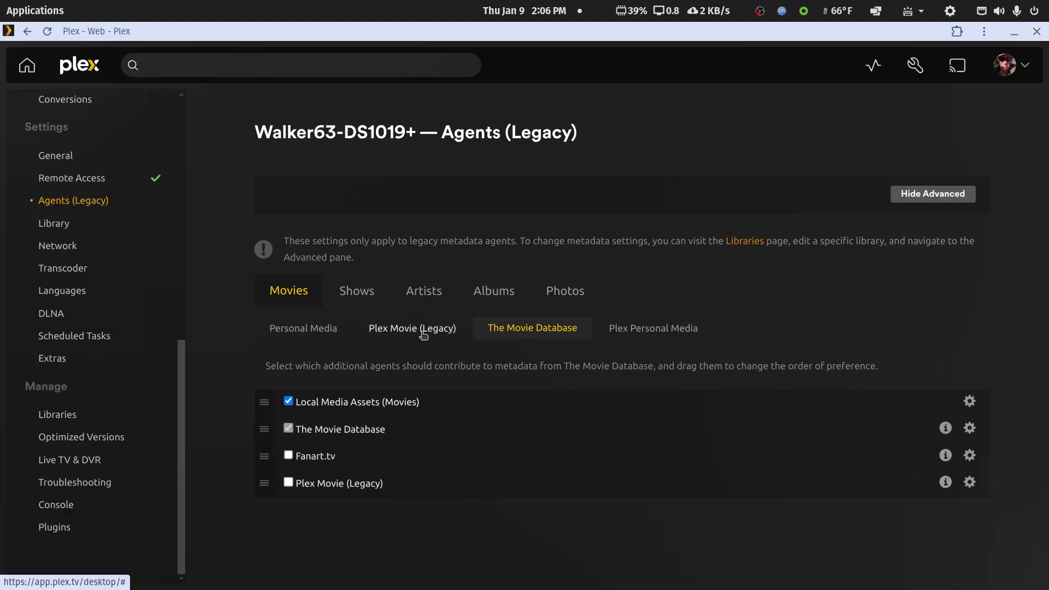
left_click(423, 330)
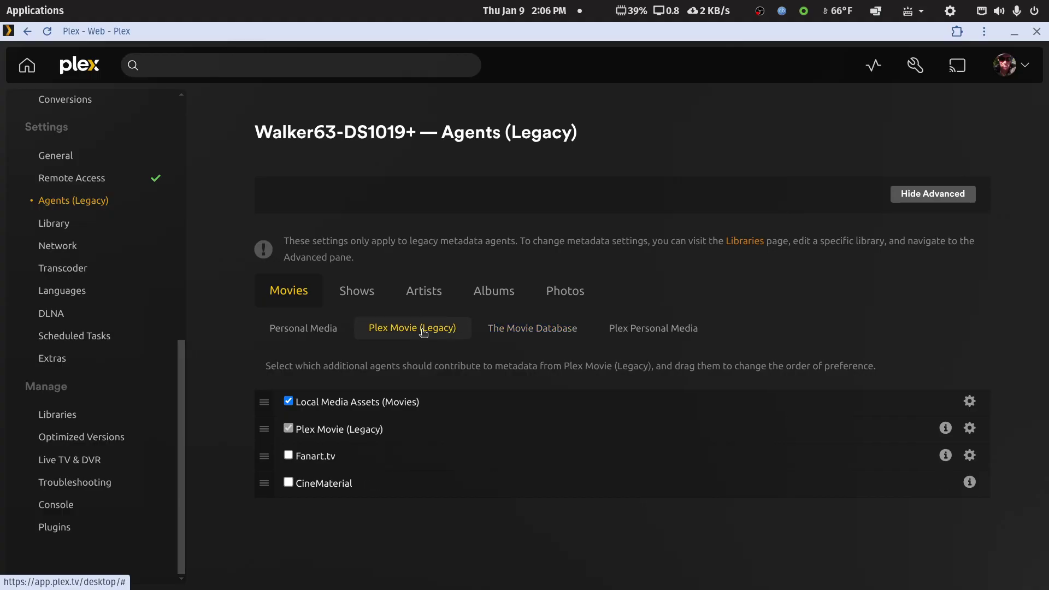
left_click(491, 329)
left_click(400, 331)
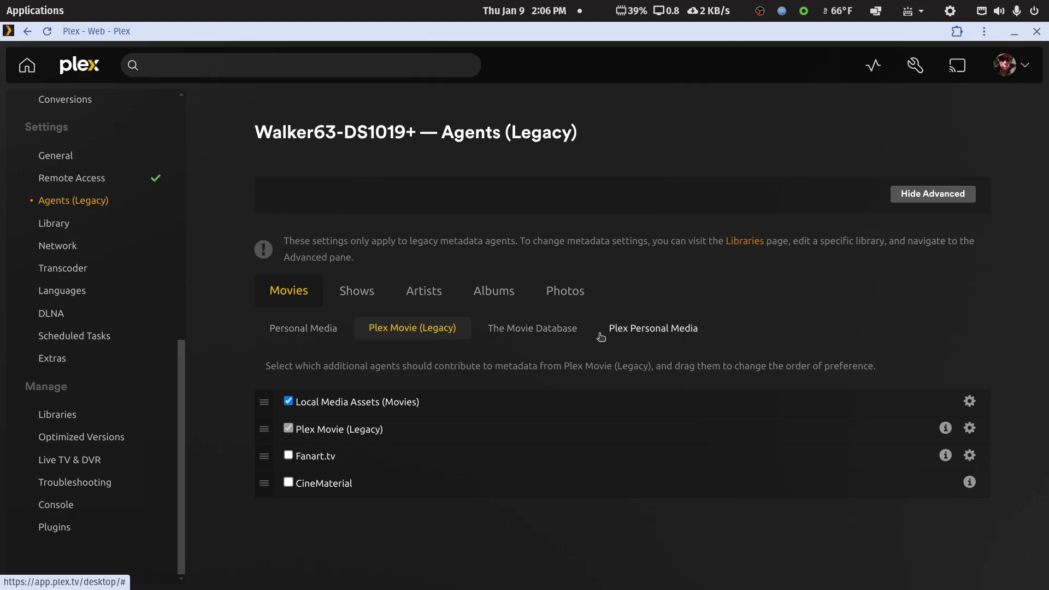
- Examine the legacy agents for shows, comparing the metadata sources listed for TheTVDB and The Movie Database
left_click(358, 296)
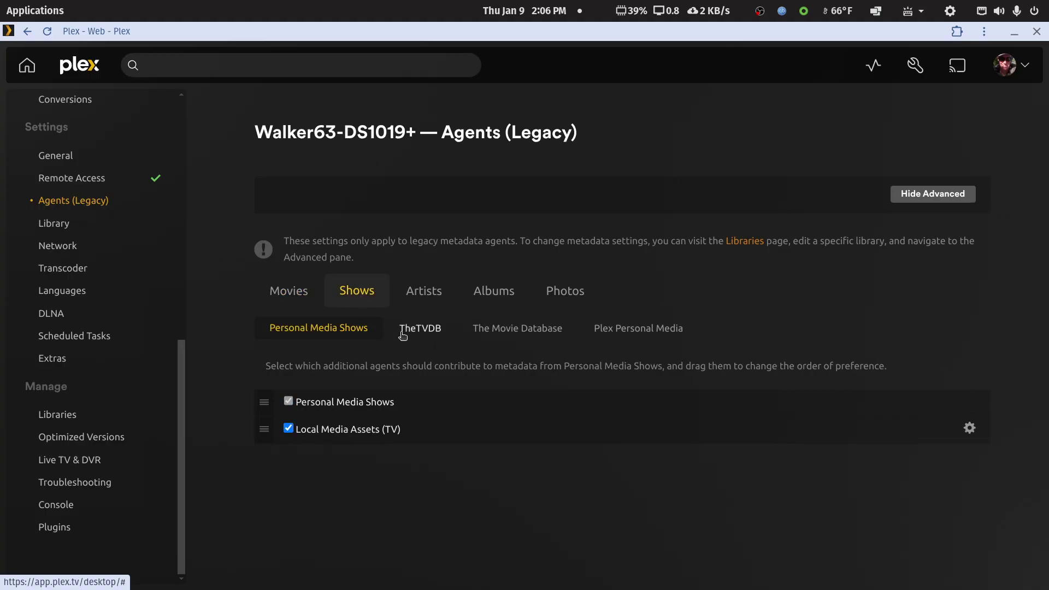
left_click(425, 331)
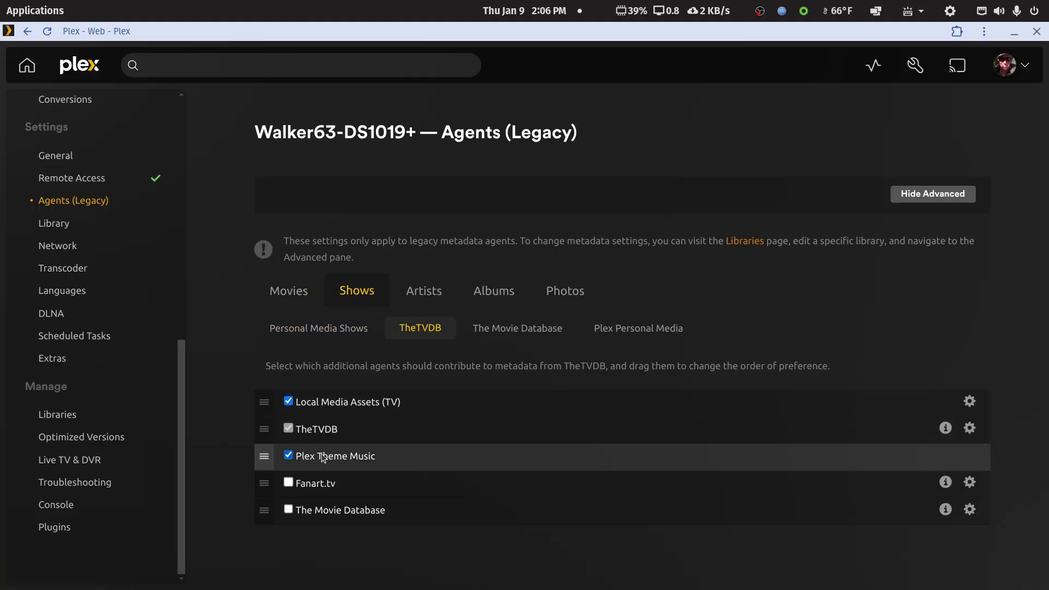
left_click(516, 332)
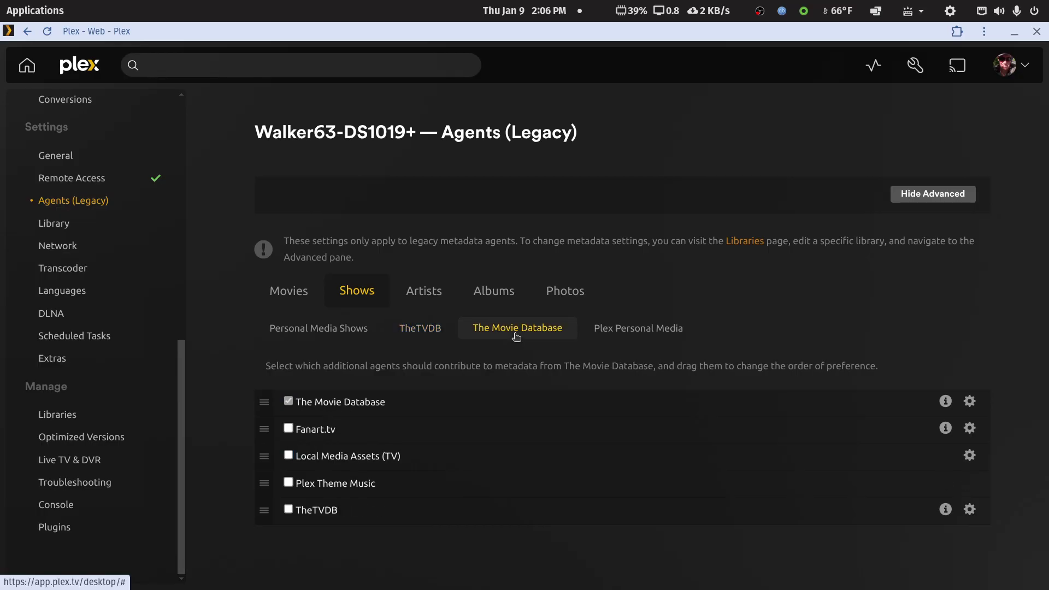
left_click(420, 328)
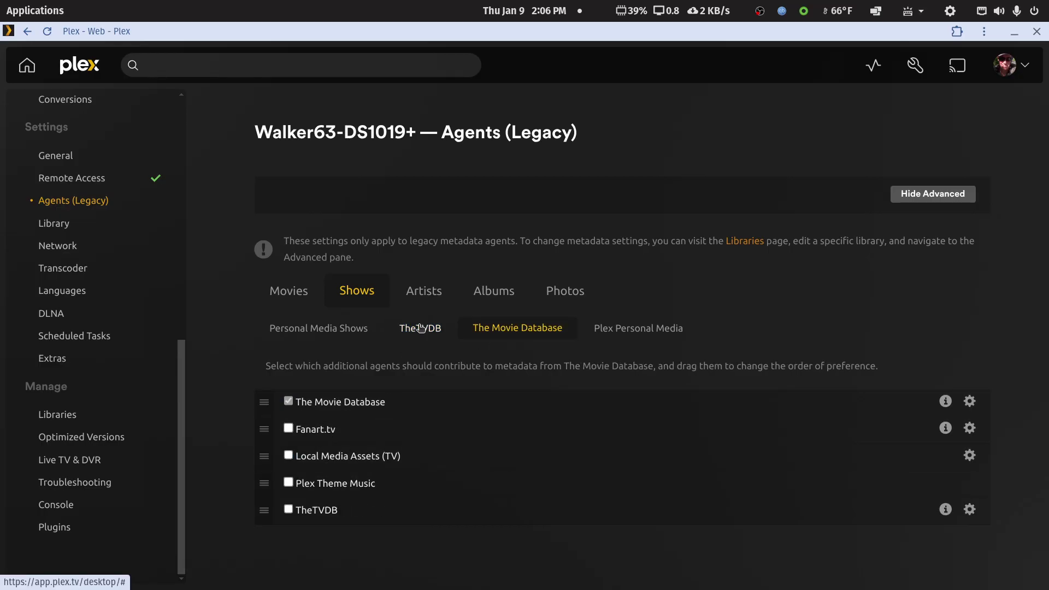
left_click(501, 327)
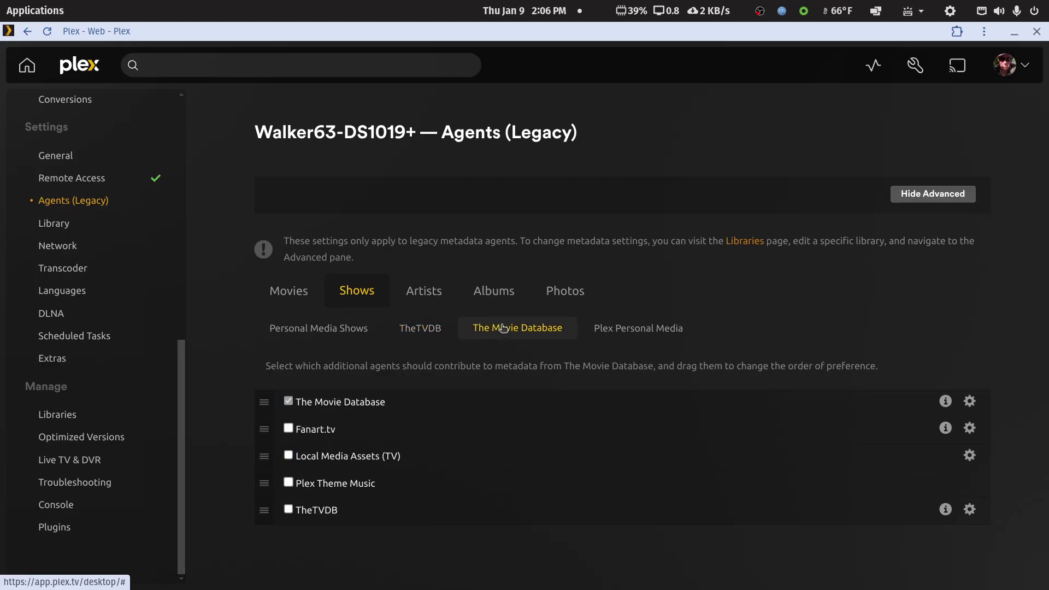
left_click(446, 328)
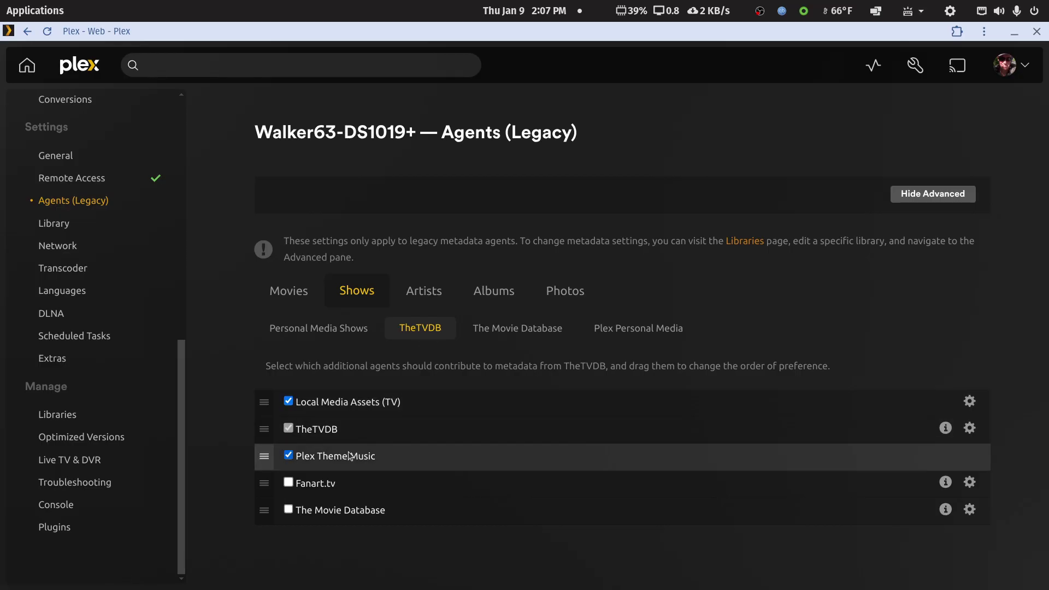
left_click(533, 328)
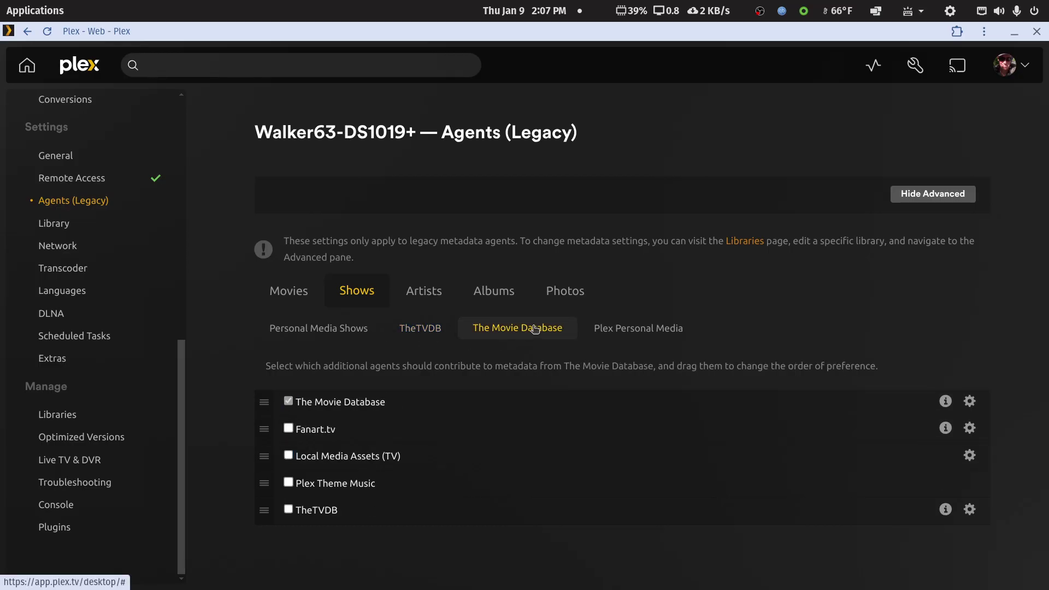
left_click(406, 333)
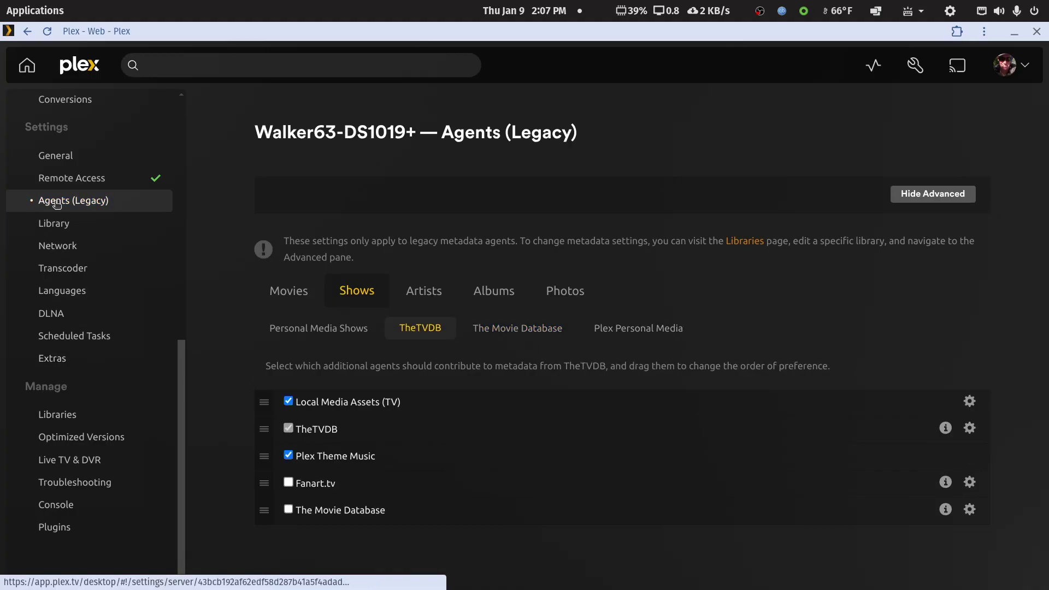
- Leave the server settings and return to the collections of the Movies - Test library
right_click(332, 36)
left_click(347, 53)
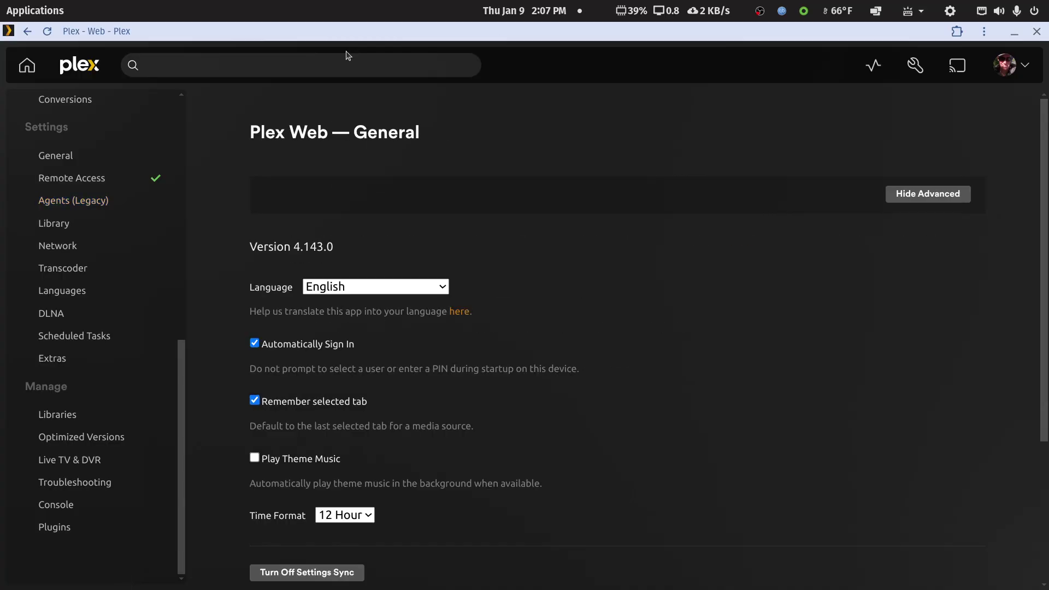
right_click(365, 42)
left_click(374, 53)
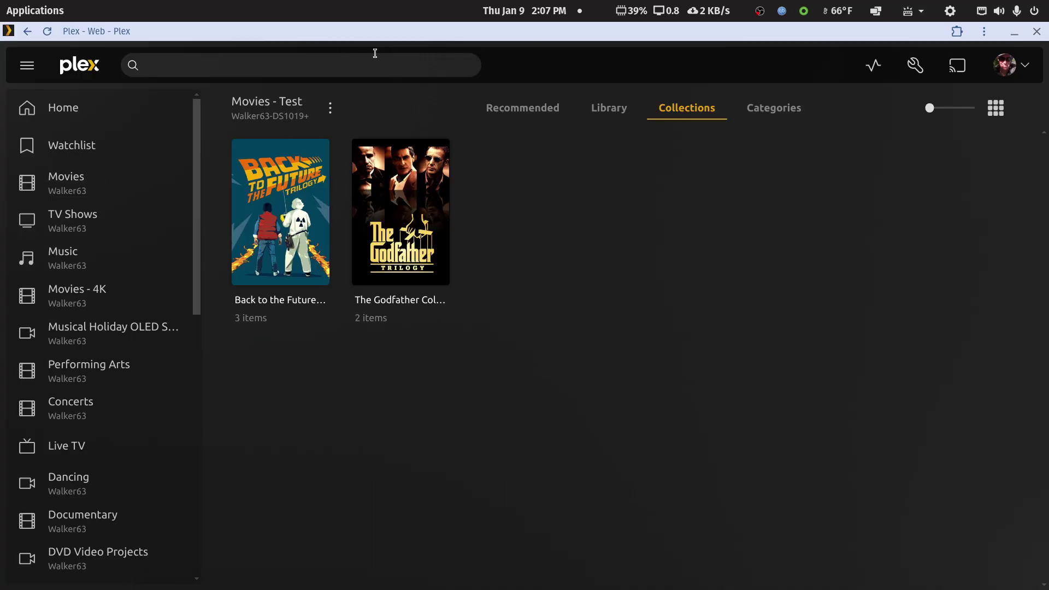
- Check the scanner and agent in the advanced settings of the Movies - Test library and close without saving
left_click(331, 107)
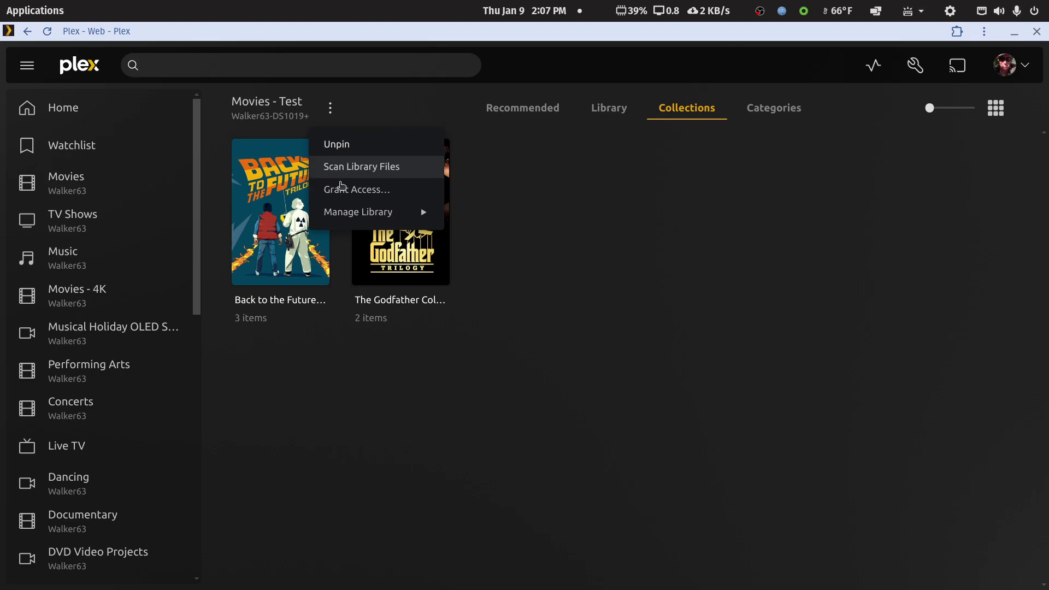
mouse_move(359, 212)
left_click(496, 213)
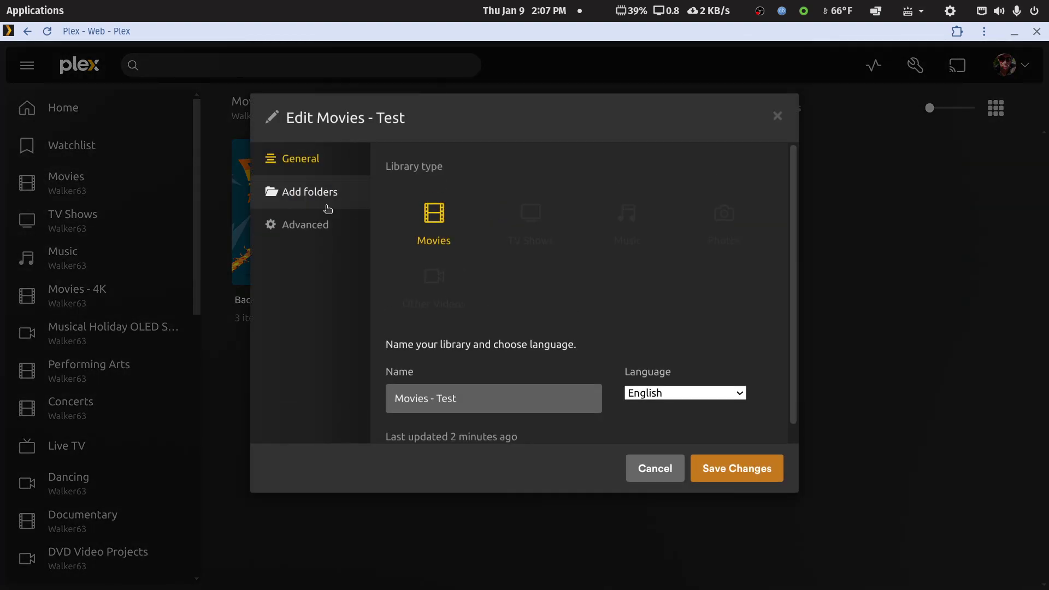
left_click(322, 225)
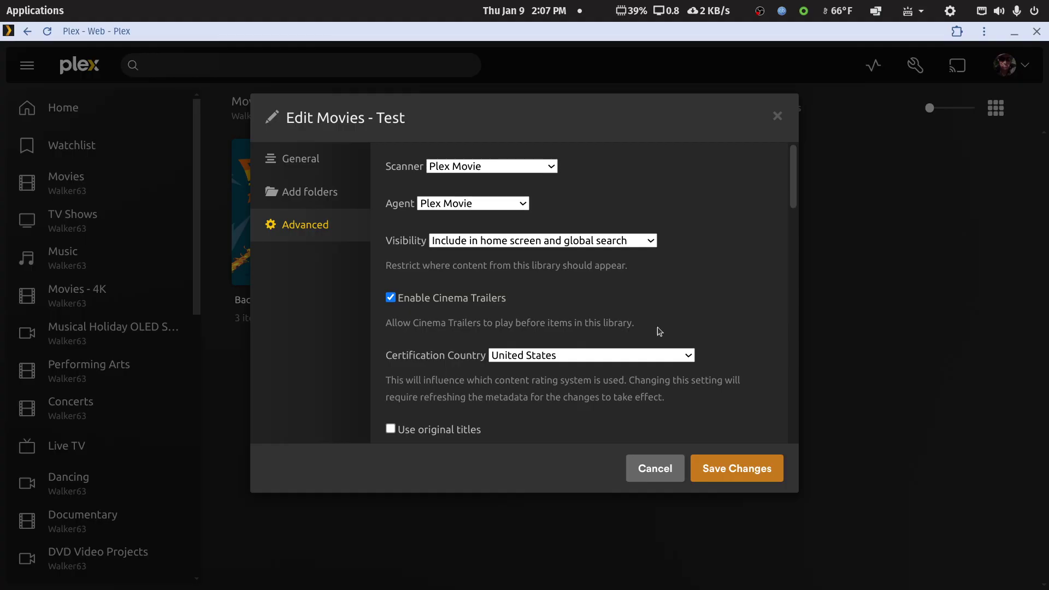
left_click(657, 473)
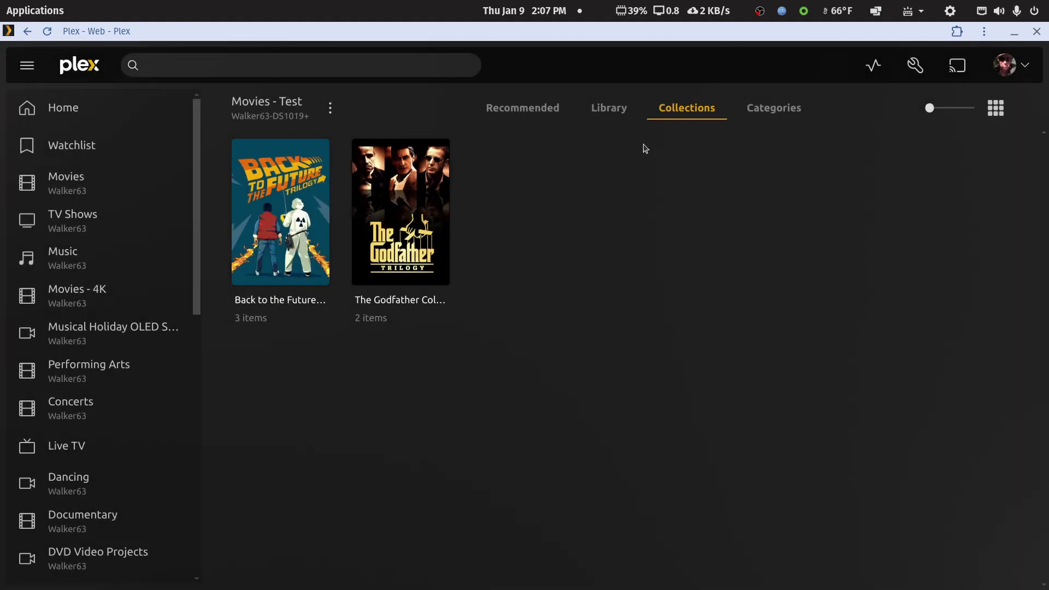
- Set the Movies - Test library's collection display to Hide collections but show their items, save, and compare the Library and Collections views
left_click(612, 110)
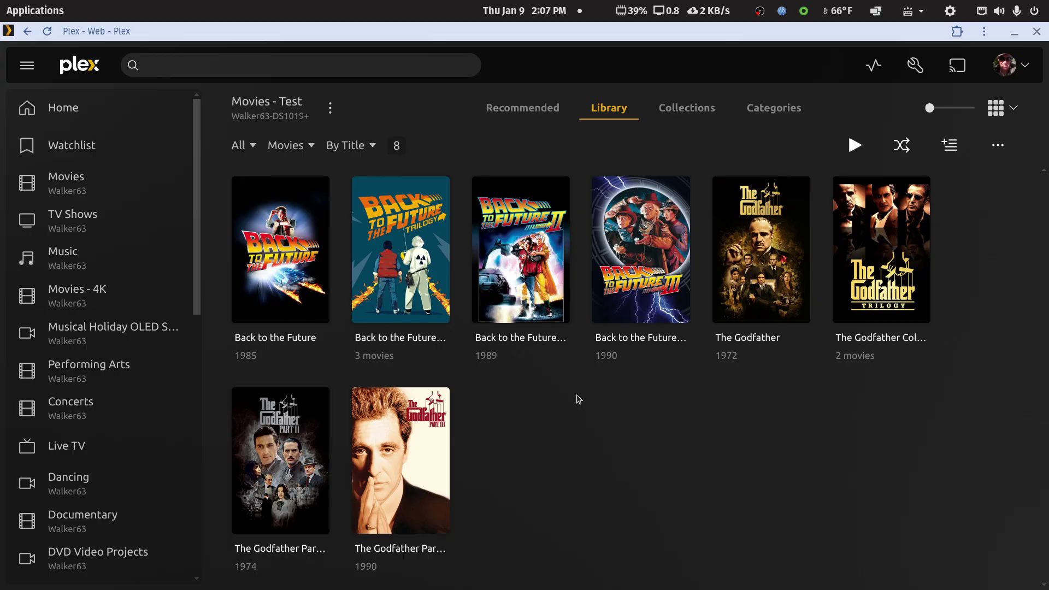
left_click(330, 107)
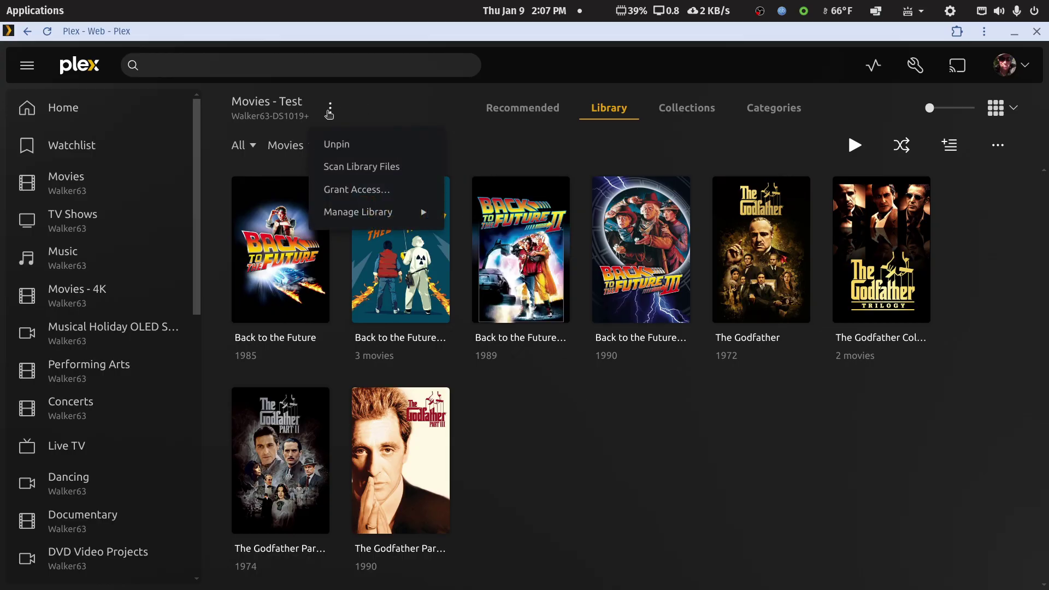
mouse_move(350, 207)
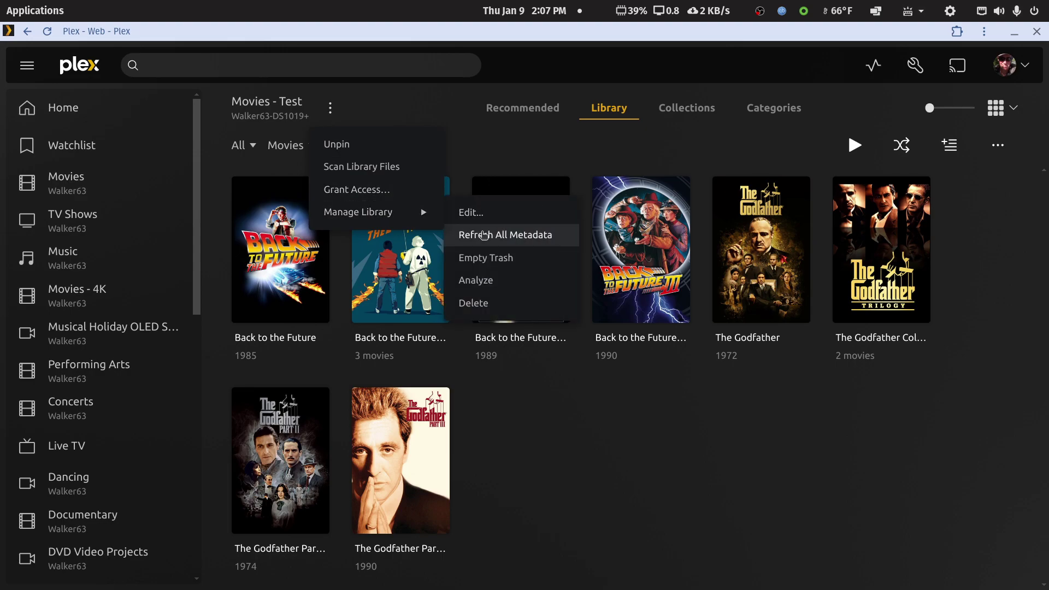
left_click(469, 212)
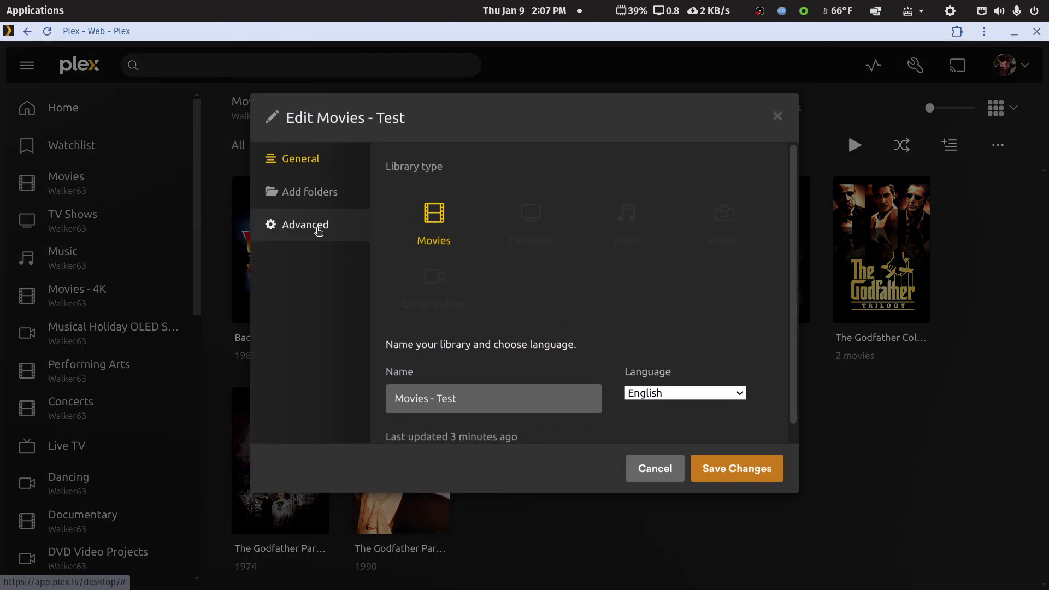
left_click(311, 225)
scroll(507, 336, "down", 5)
scroll(508, 336, "down", 5)
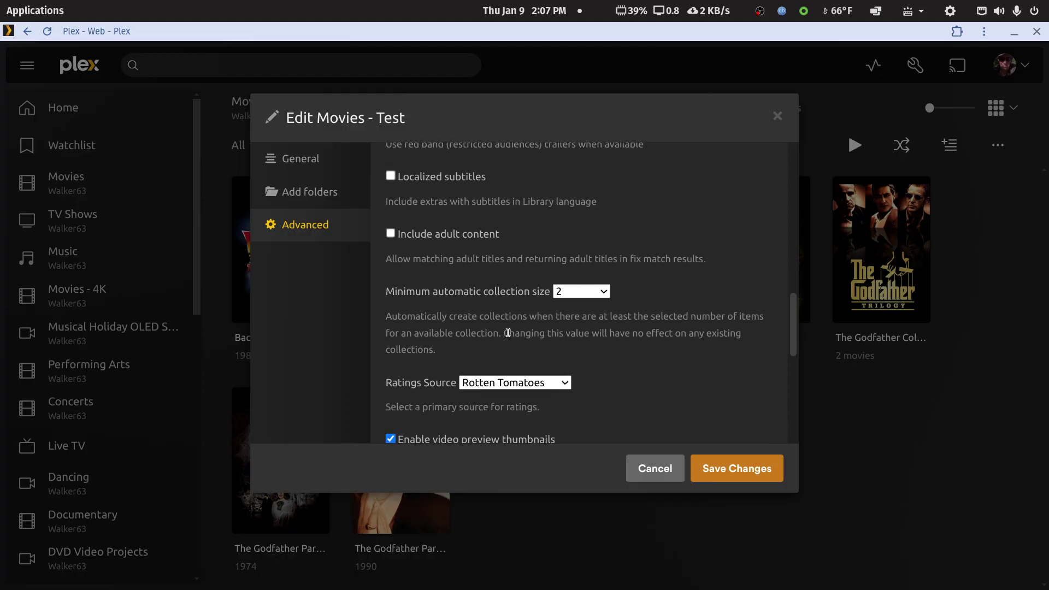
scroll(507, 333, "down", 5)
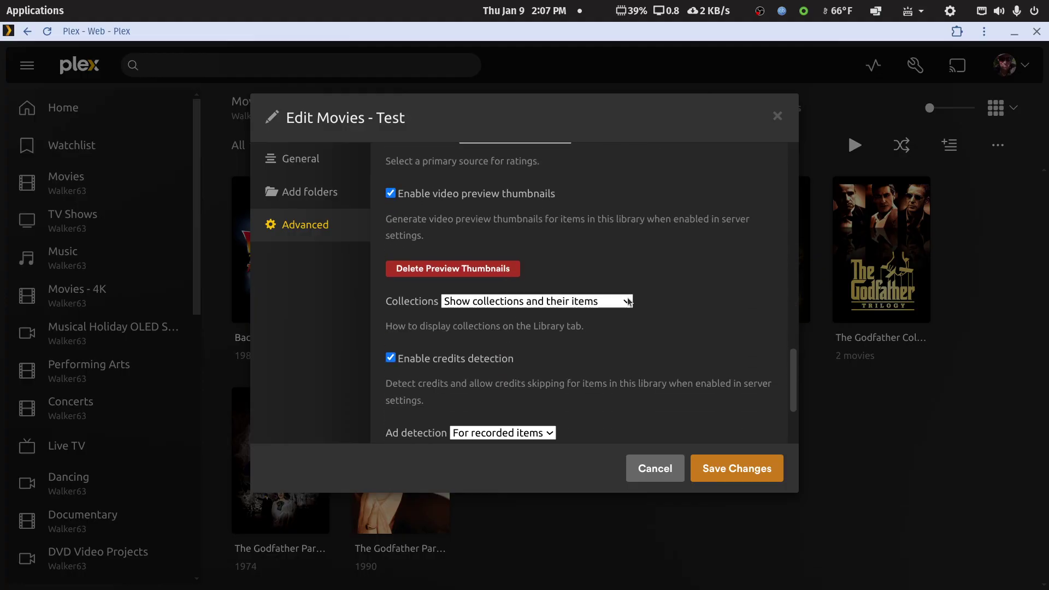
left_click(628, 301)
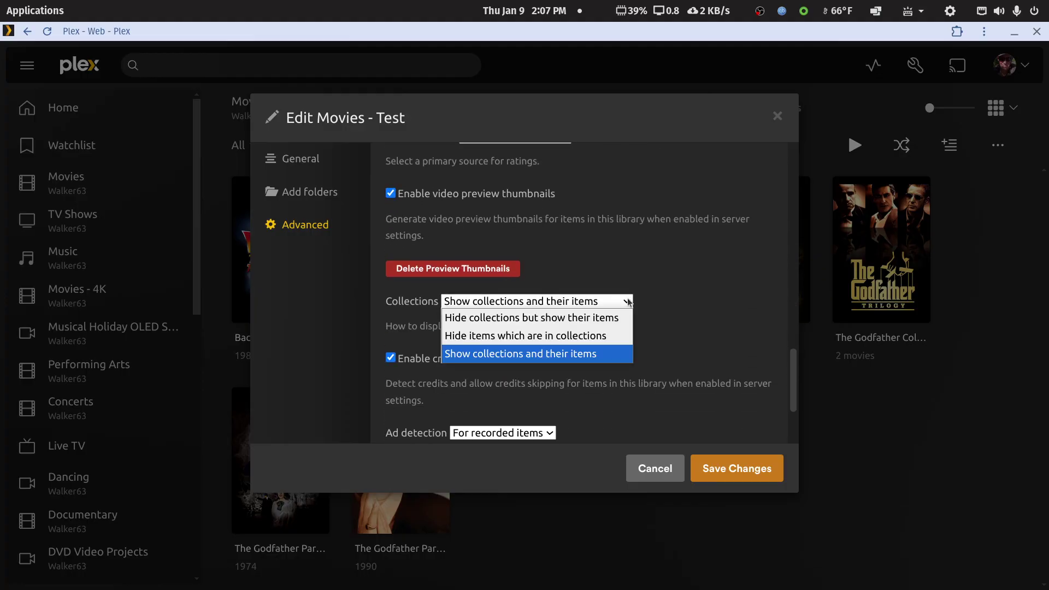
left_click(580, 323)
left_click(716, 468)
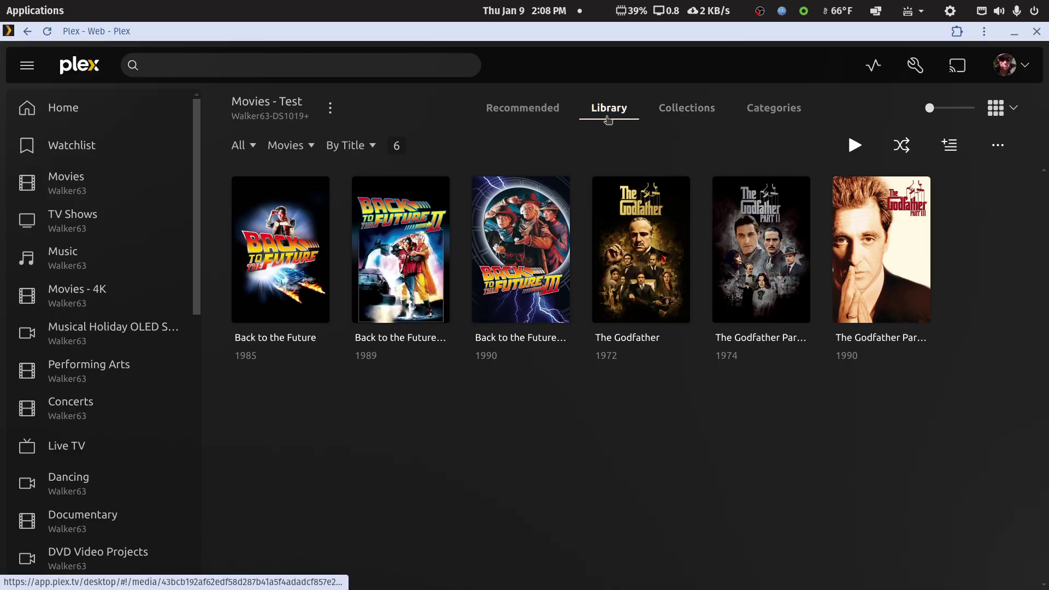
left_click(666, 111)
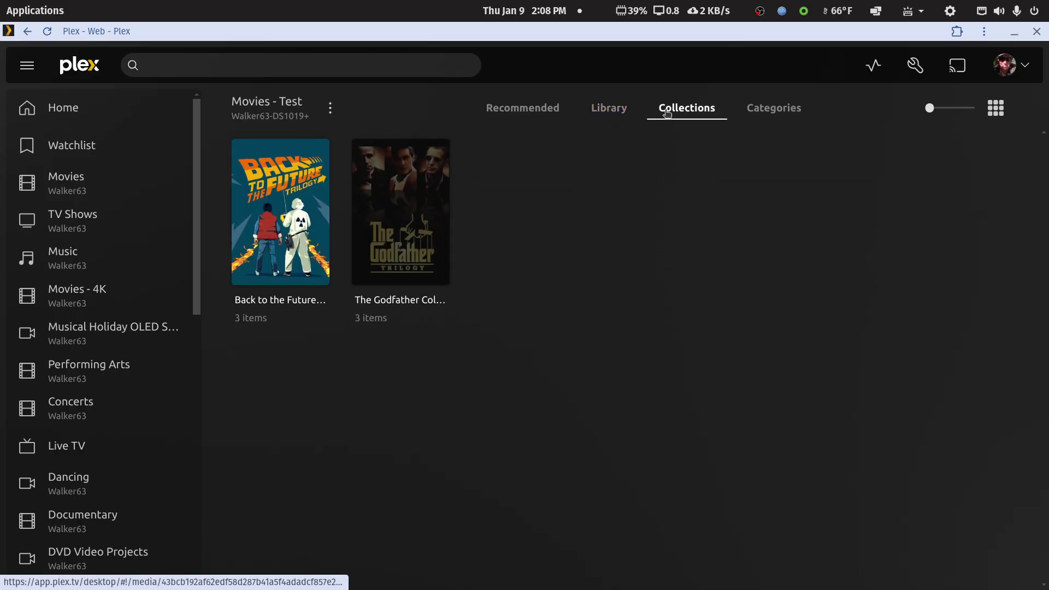
left_click(622, 110)
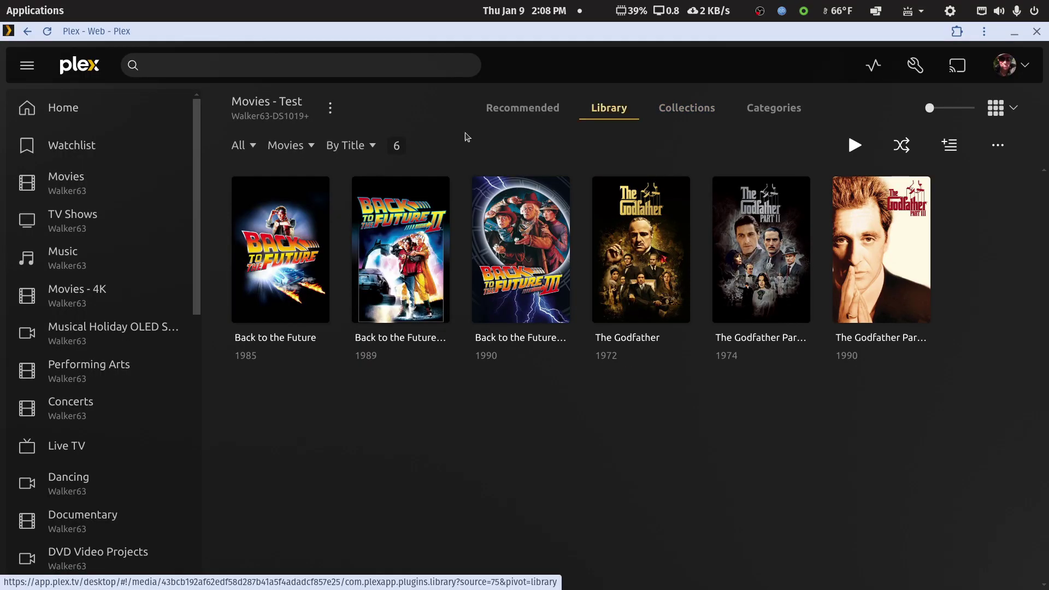
- Set the Movies - Test library's collection display to Hide items which are in collections and save the change
left_click(330, 110)
mouse_move(415, 211)
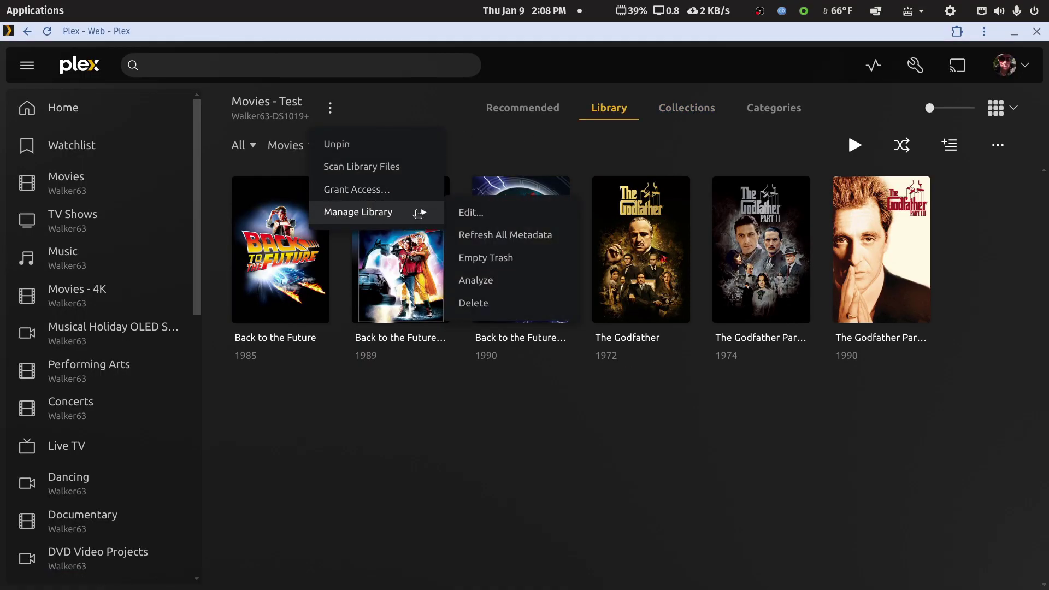
left_click(468, 213)
left_click(282, 227)
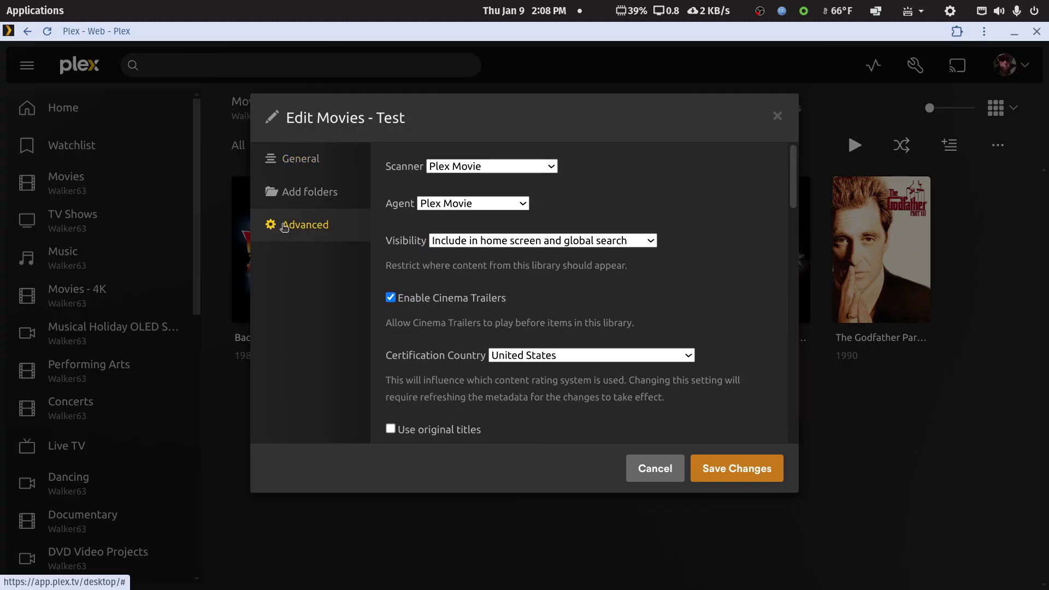
scroll(404, 319, "down", 3)
scroll(406, 320, "up", 2)
scroll(410, 320, "down", 10)
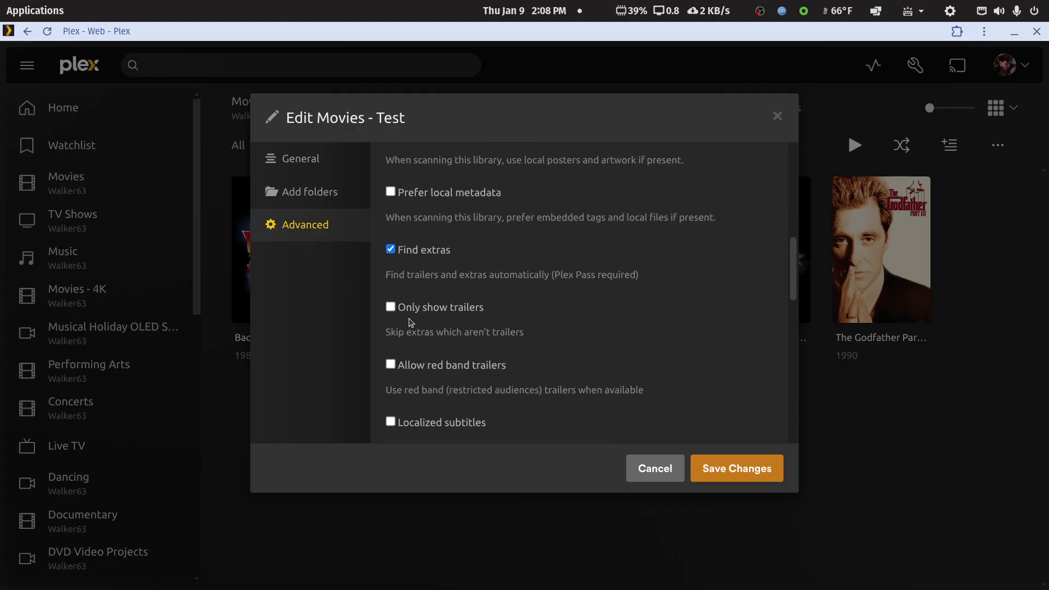
scroll(582, 313, "down", 5)
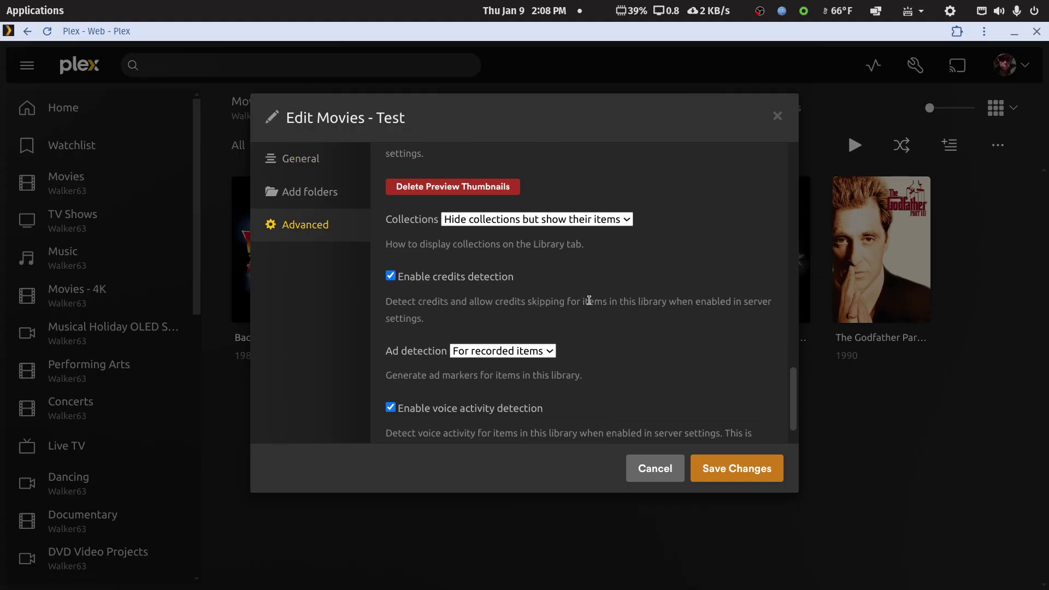
left_click(627, 221)
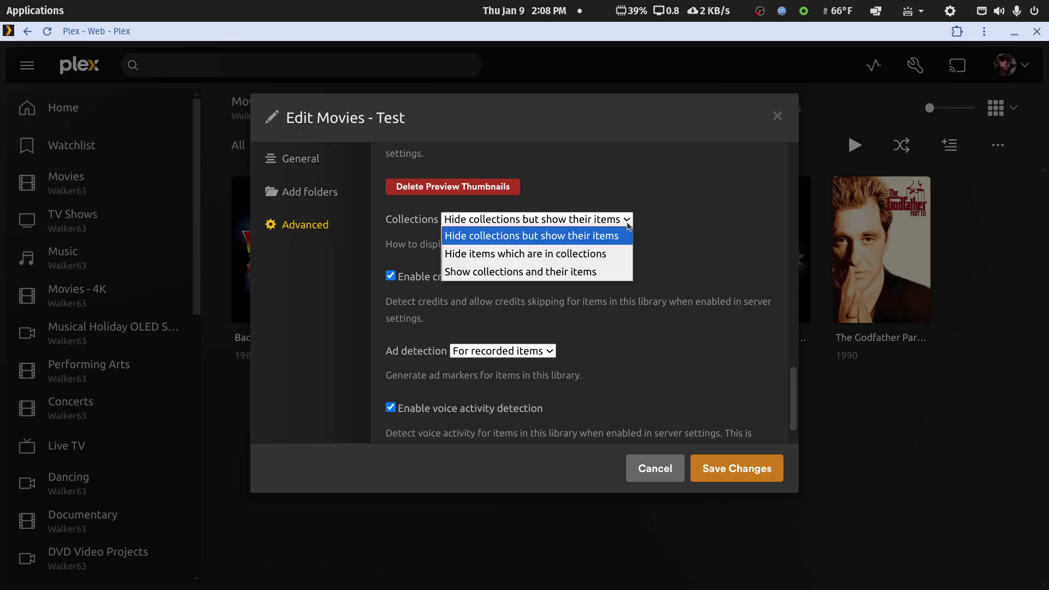
left_click(600, 255)
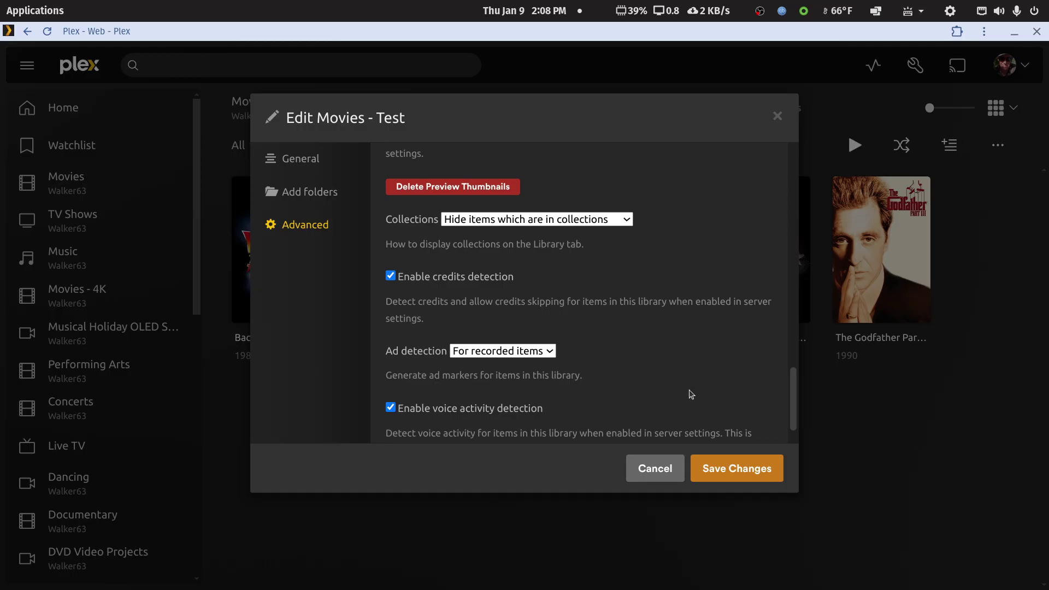
left_click(720, 472)
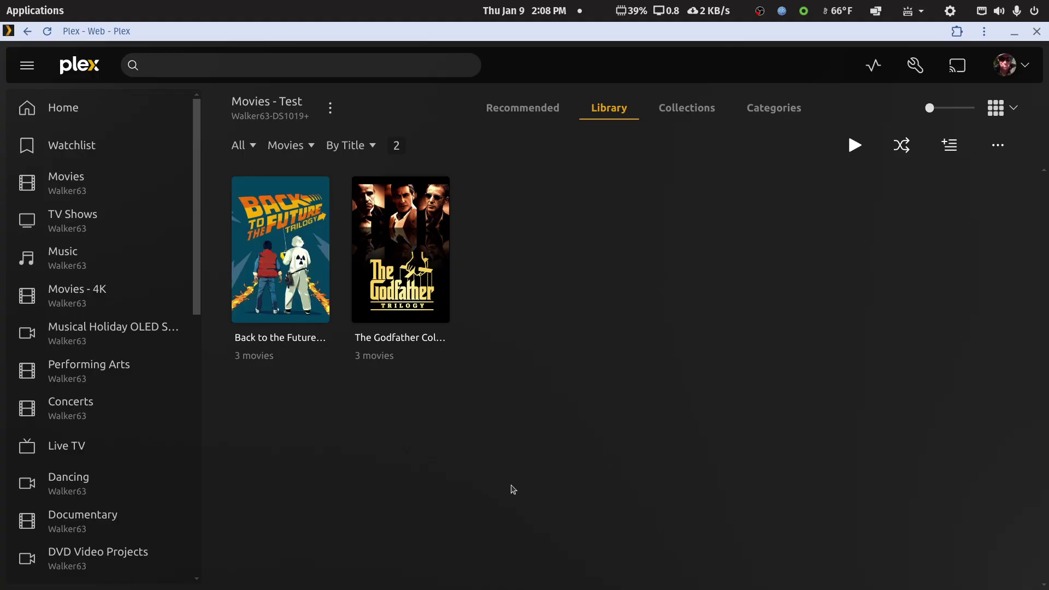
- Examine the Back to the Future Collection and its movies from the library view, and return to the library
mouse_move(353, 264)
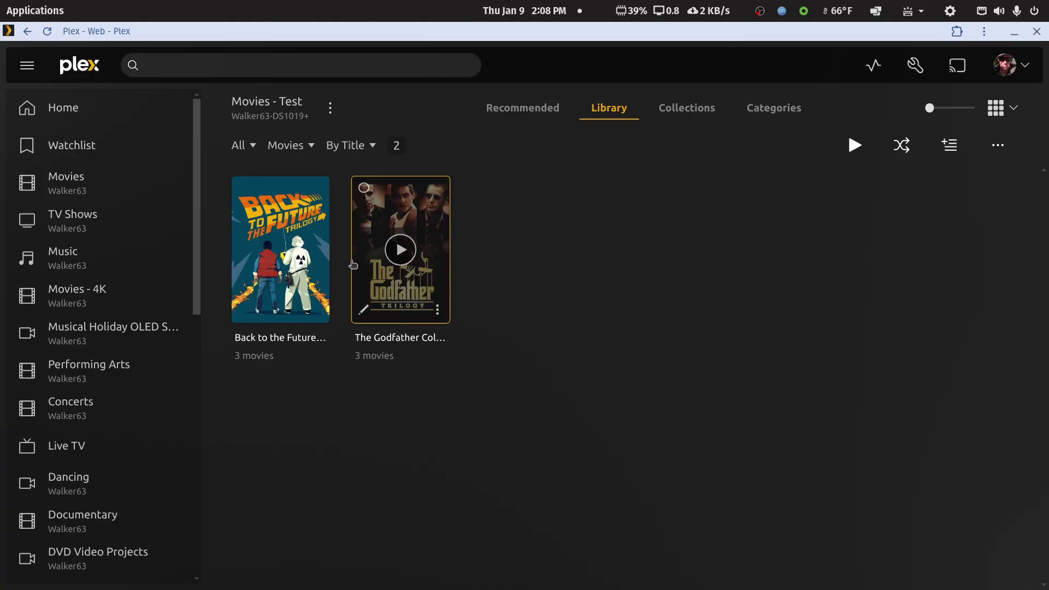
left_click(324, 265)
scroll(538, 411, "down", 2)
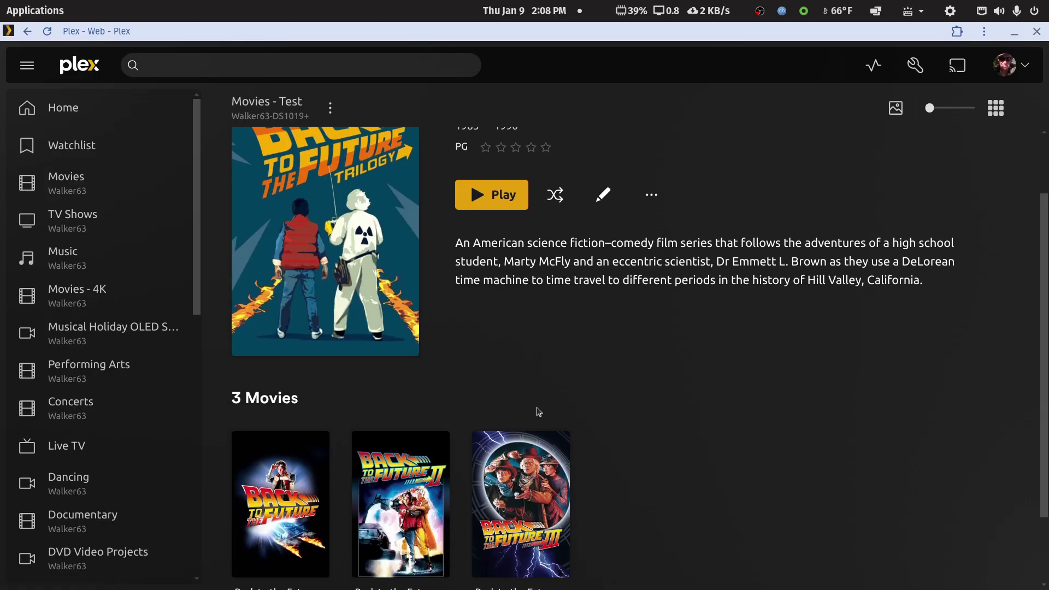
scroll(540, 409, "down", 2)
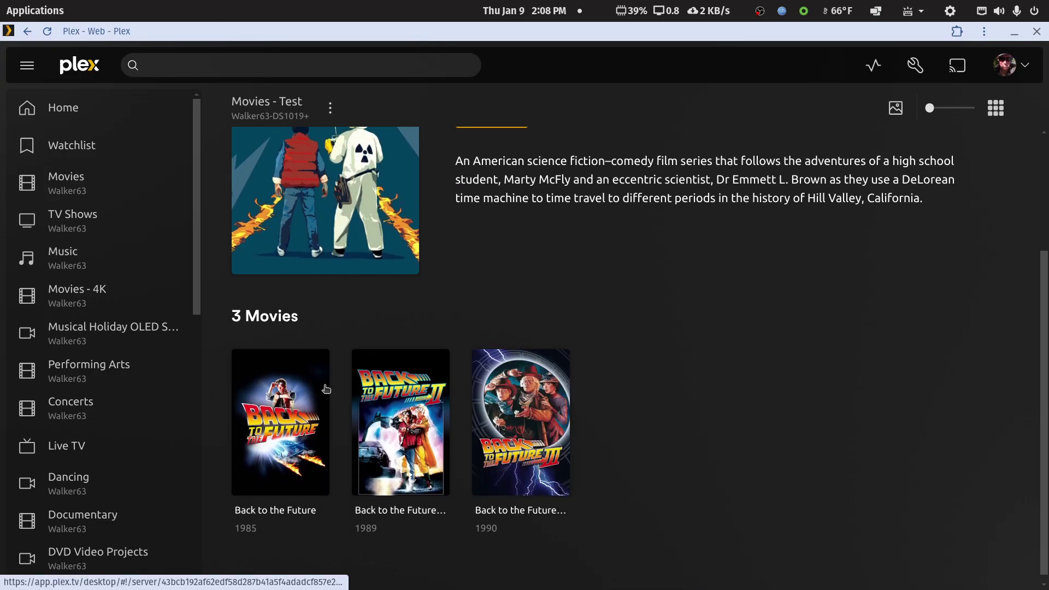
scroll(415, 415, "up", 4)
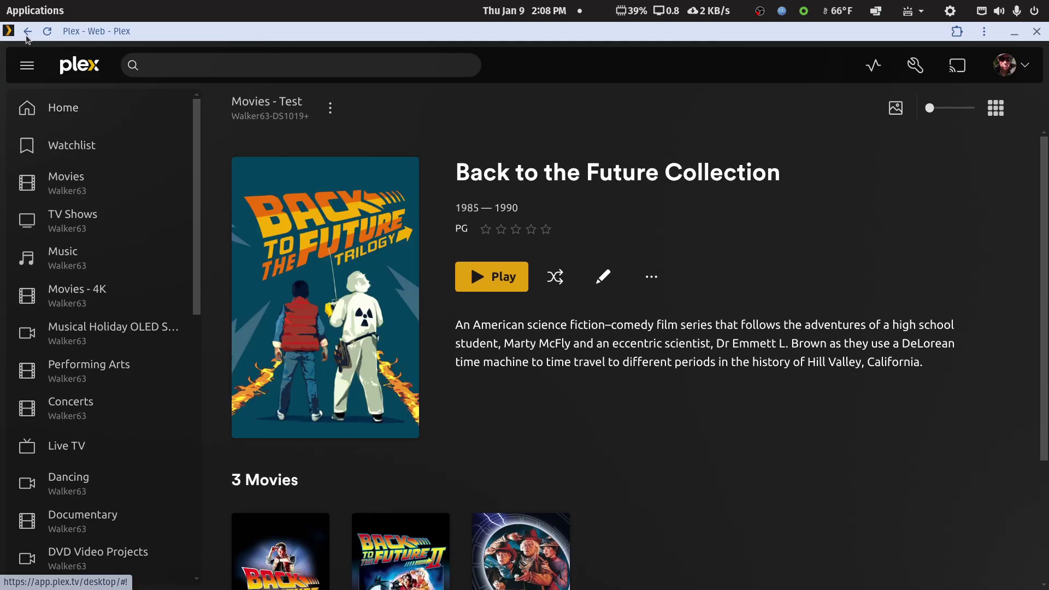
left_click(27, 32)
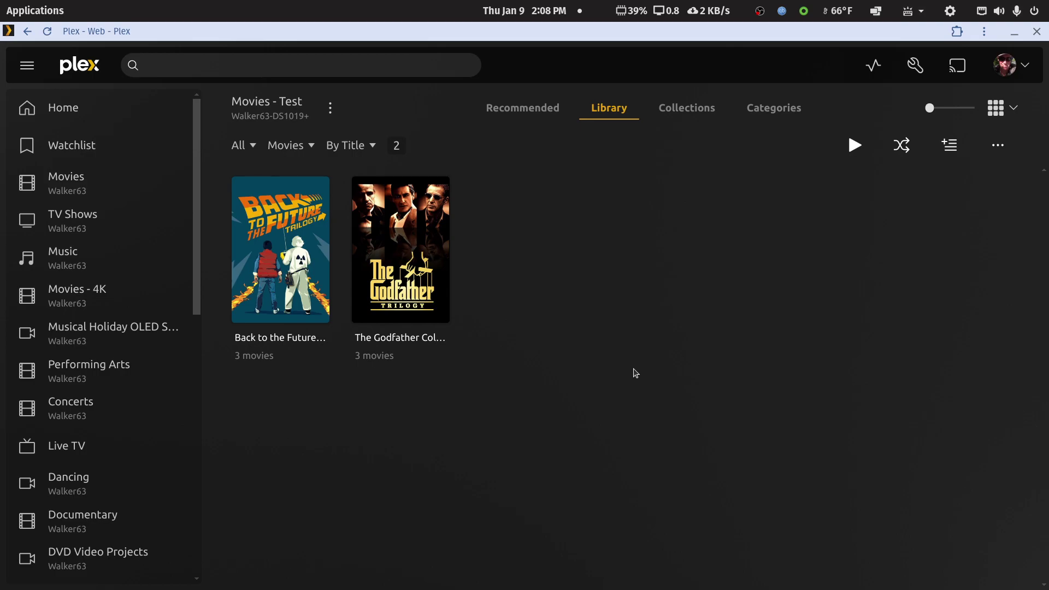
left_click(326, 247)
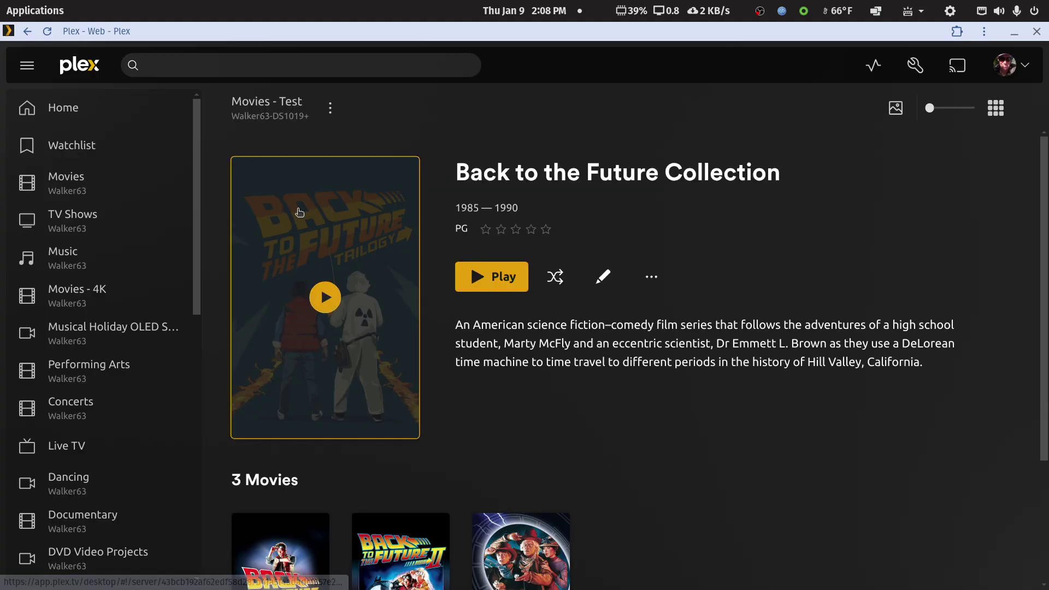
left_click(27, 31)
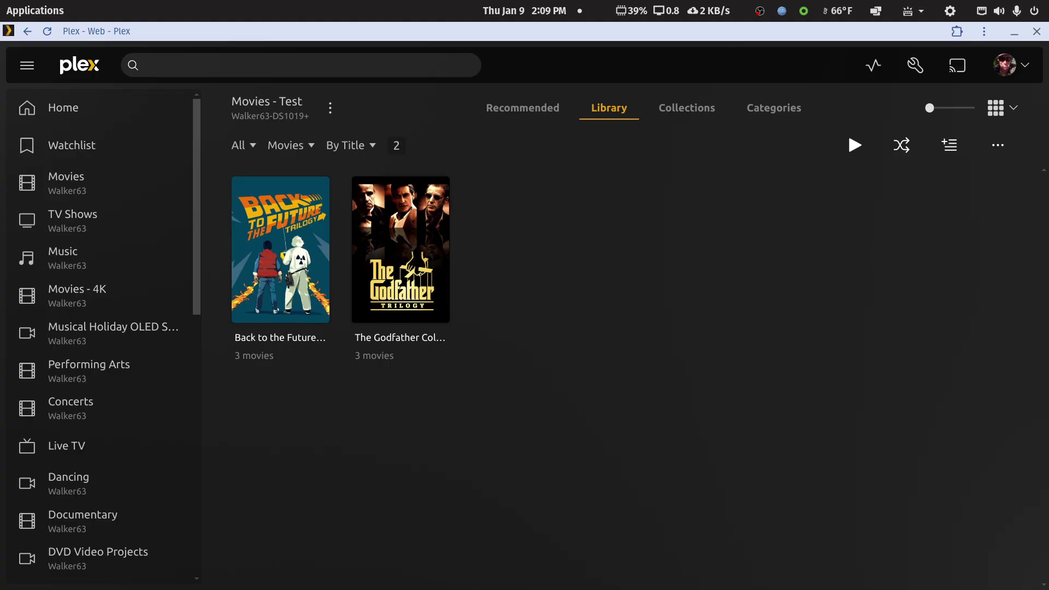
- Restore the maximized Plex window to a smaller size and bring the movie-test folder window in front of it
double_click(940, 31)
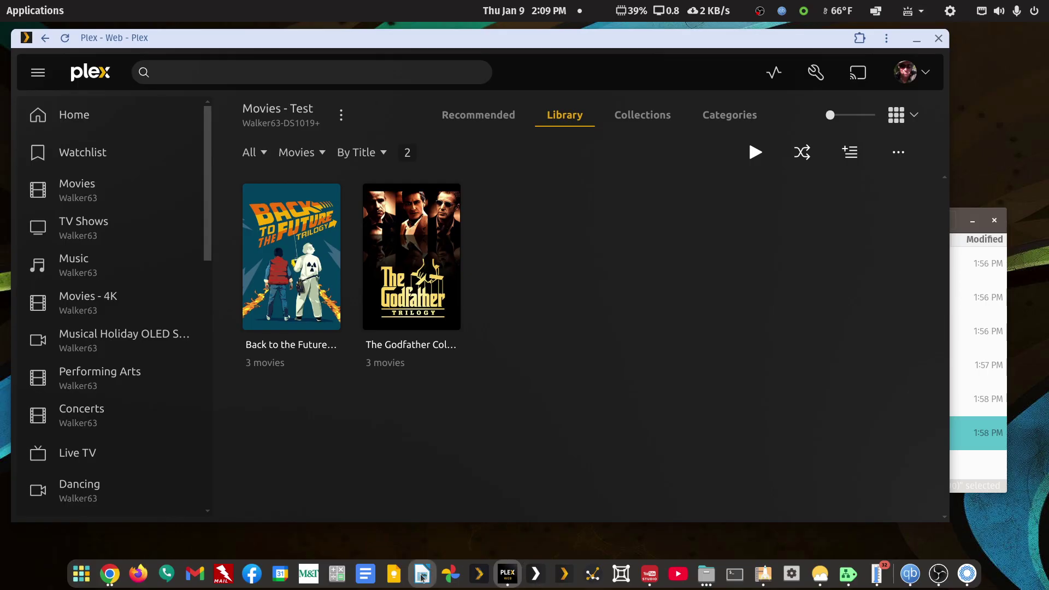
left_click(1001, 493)
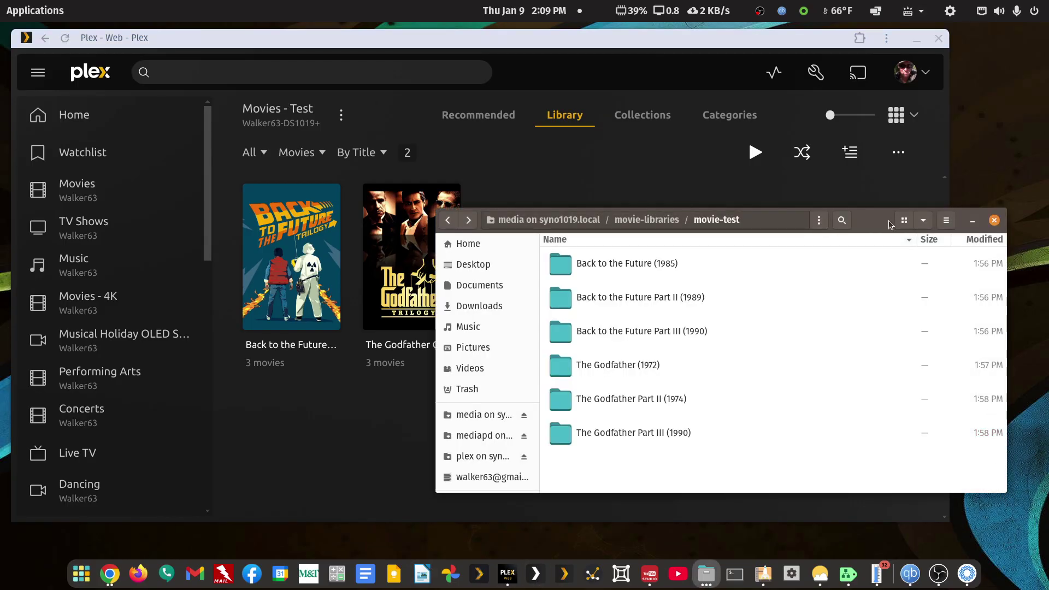
left_click_drag(889, 224, 794, 192)
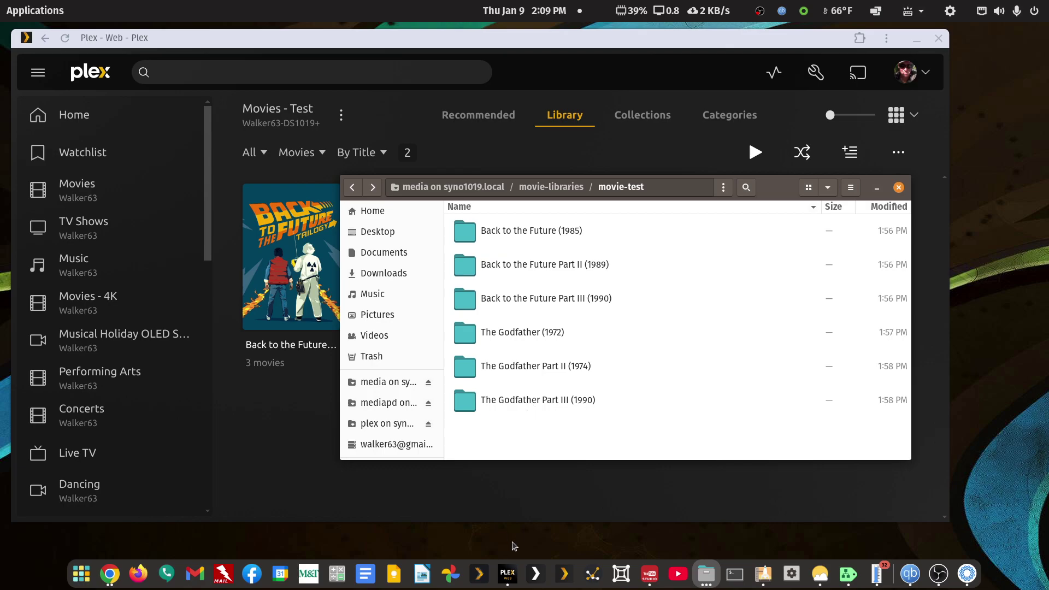
- Switch to the Chrome window showing The Movie Database and search the site for star trek
mouse_move(112, 574)
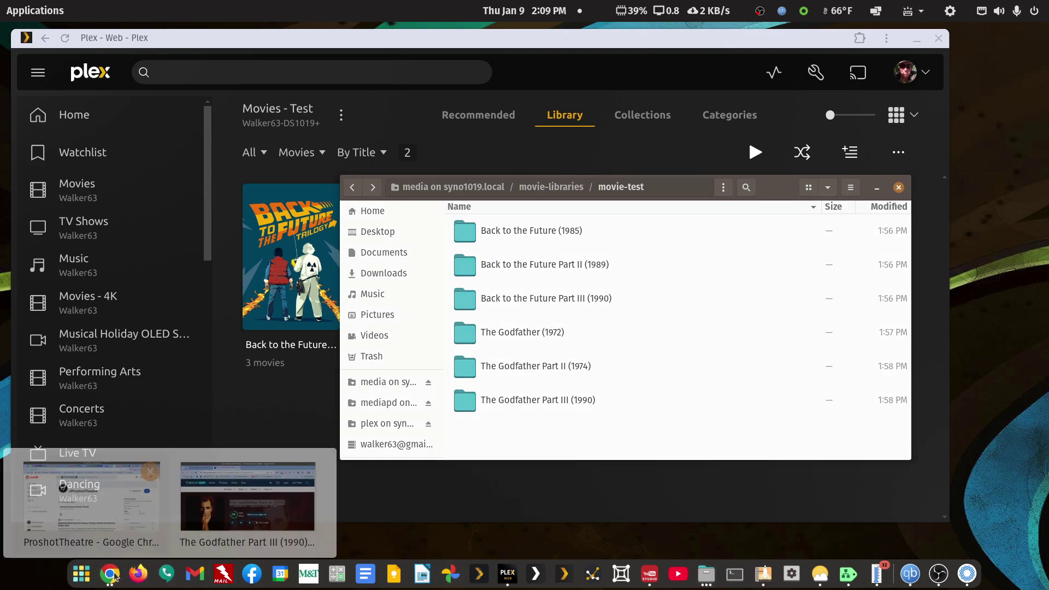
left_click(273, 519)
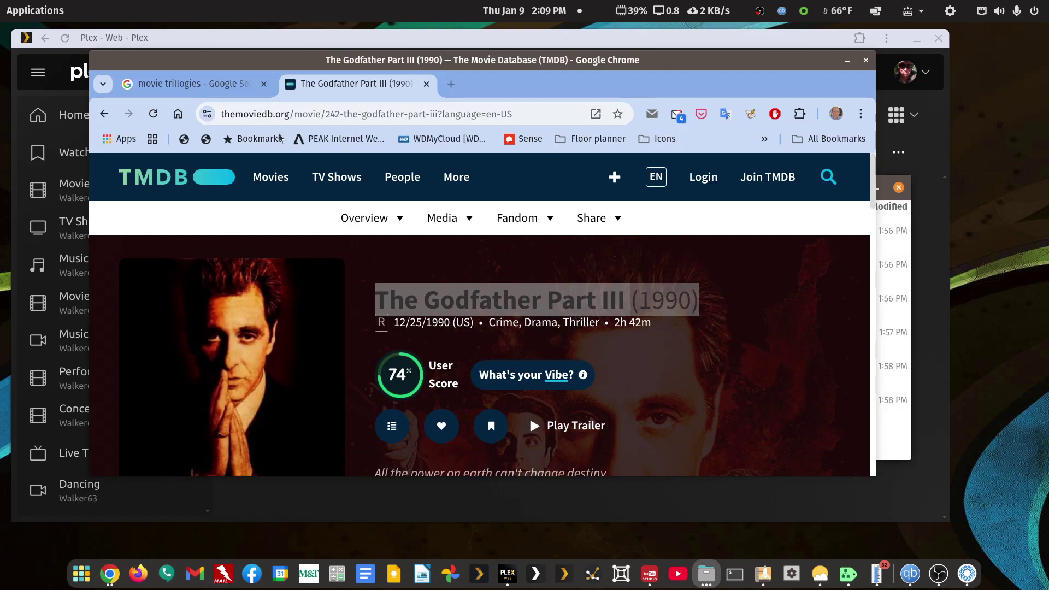
left_click(827, 178)
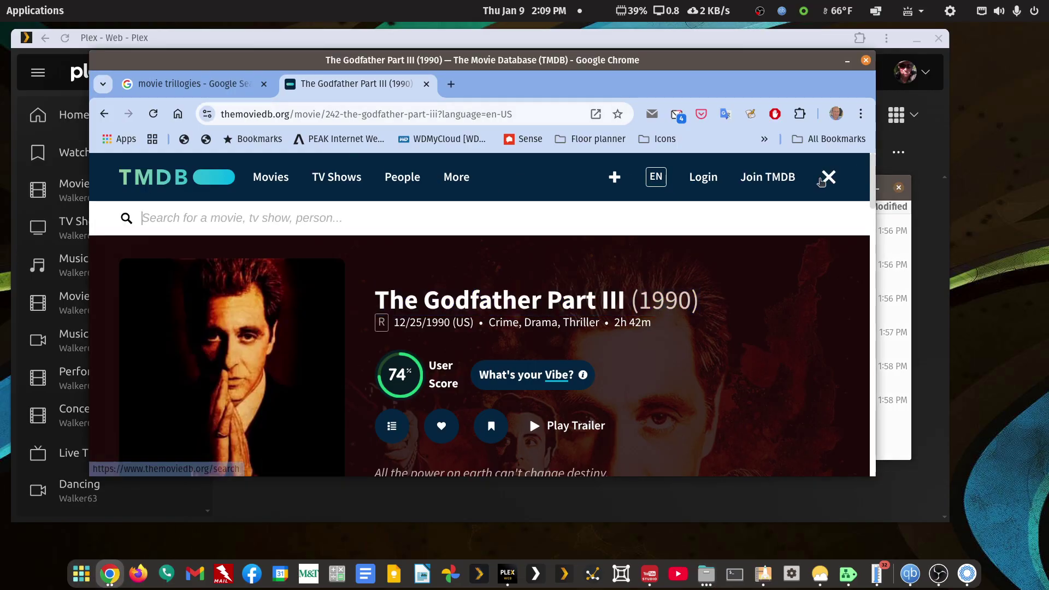
type("st")
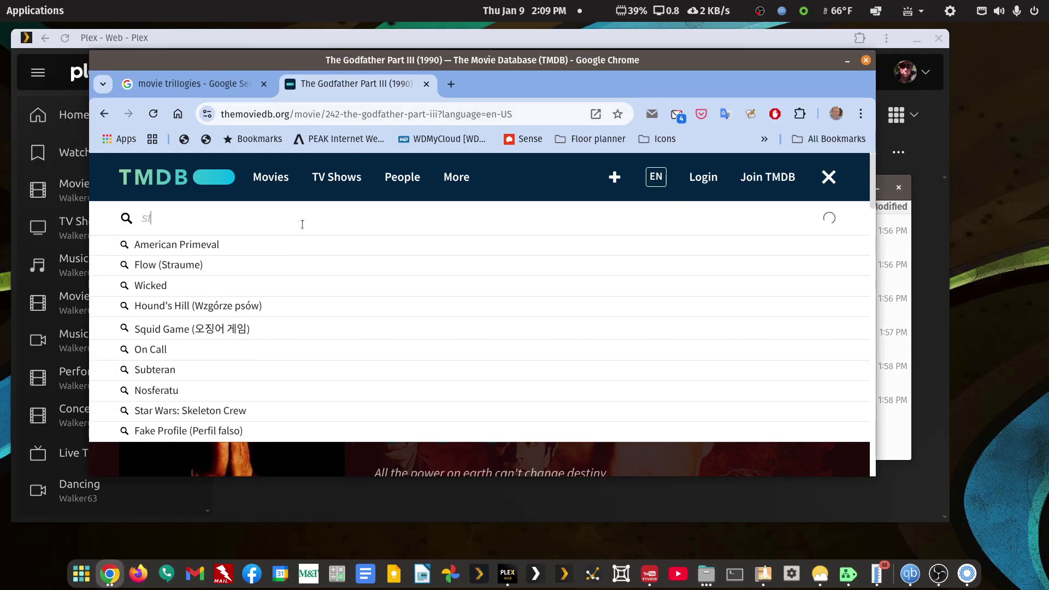
type("ar terk")
key("Return")
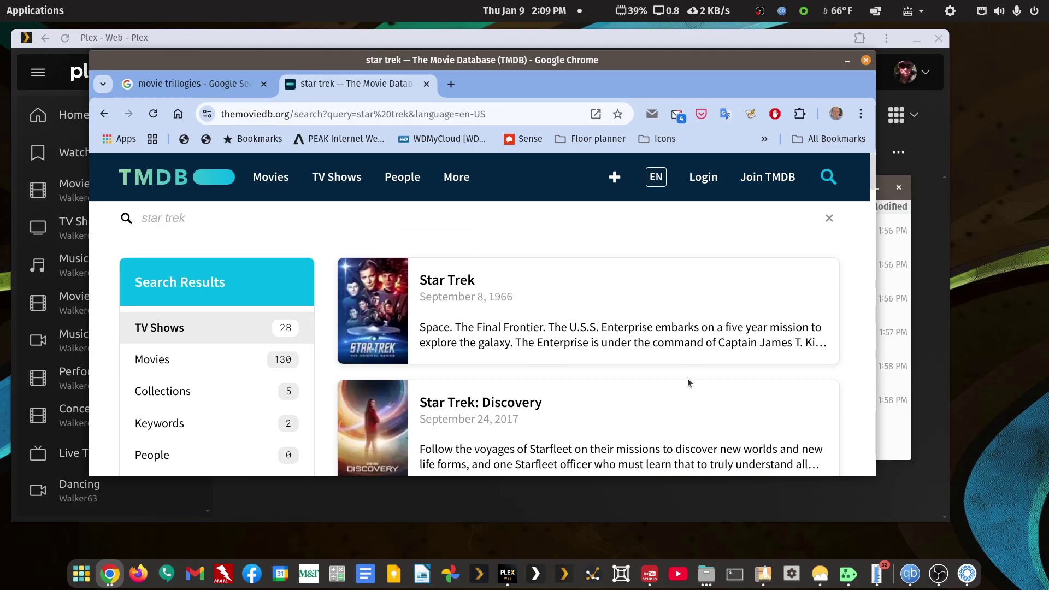
- Narrow the star trek search results to movies and open the Star Trek: First Contact (1996) page
scroll(686, 377, "down", 3)
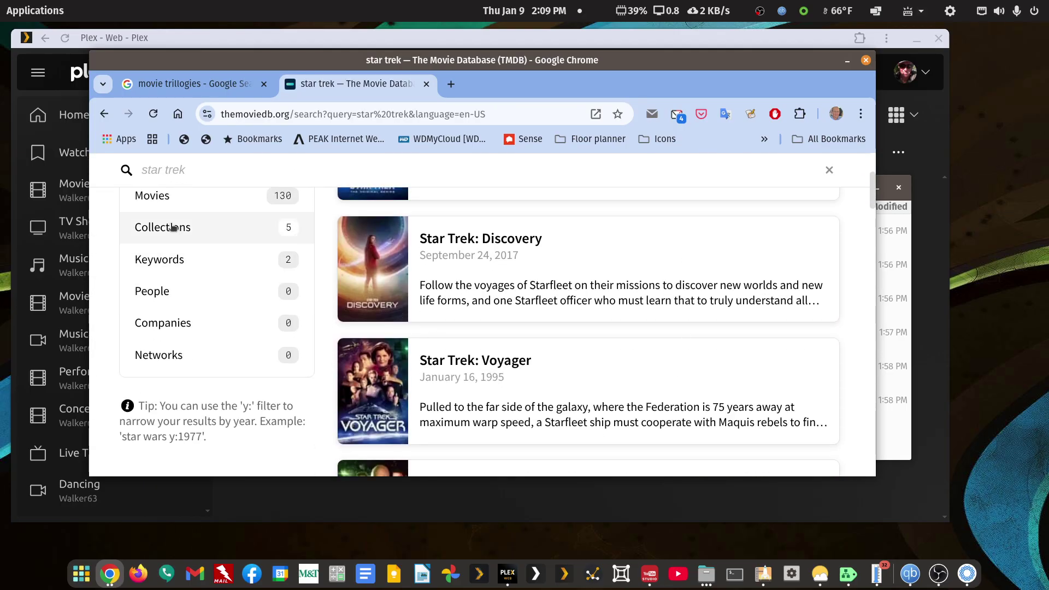
left_click(153, 196)
scroll(625, 330, "down", 3)
scroll(625, 325, "down", 4)
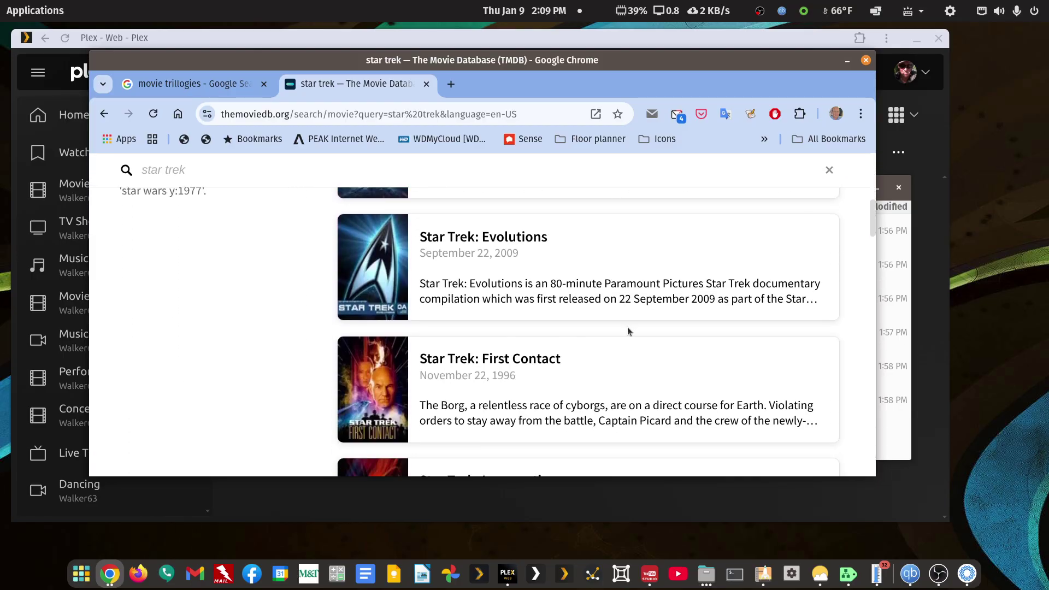
scroll(627, 330, "down", 3)
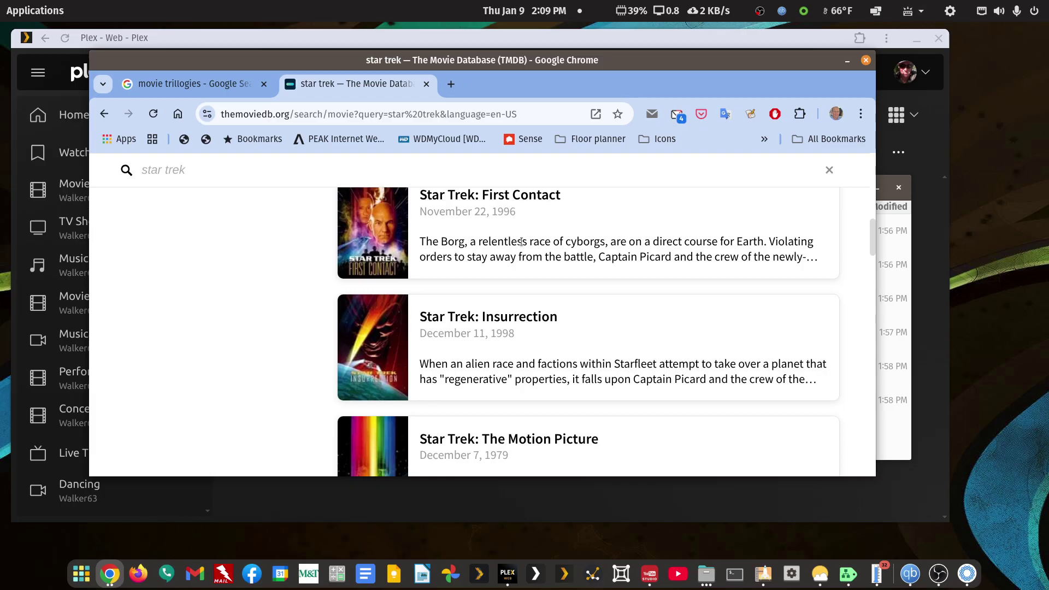
left_click(503, 195)
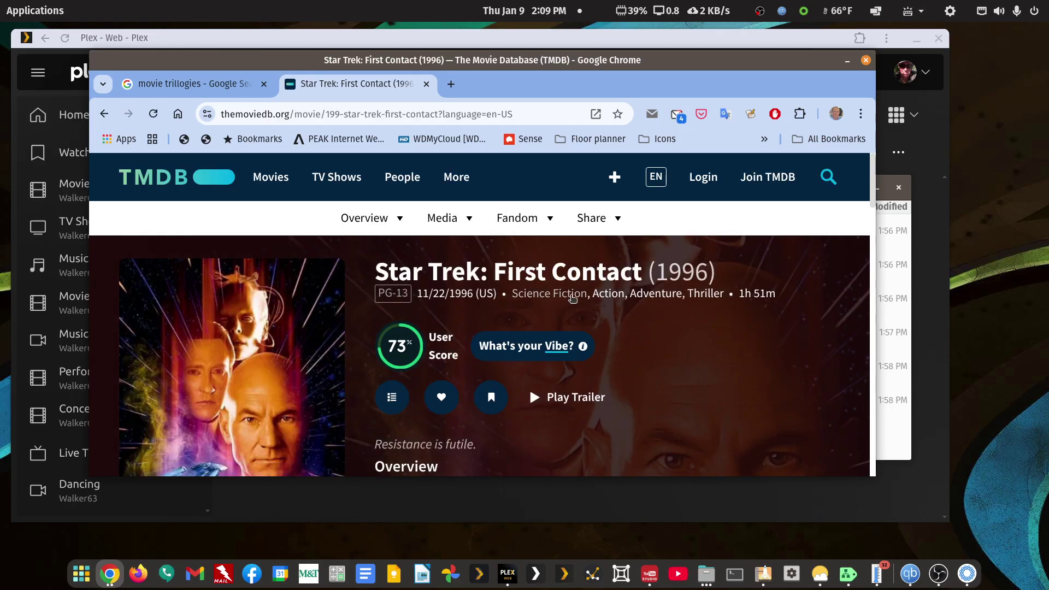
- Copy the full heading text Star Trek: First Contact (1996), including the year, from the movie page
left_click_drag(371, 273, 719, 277)
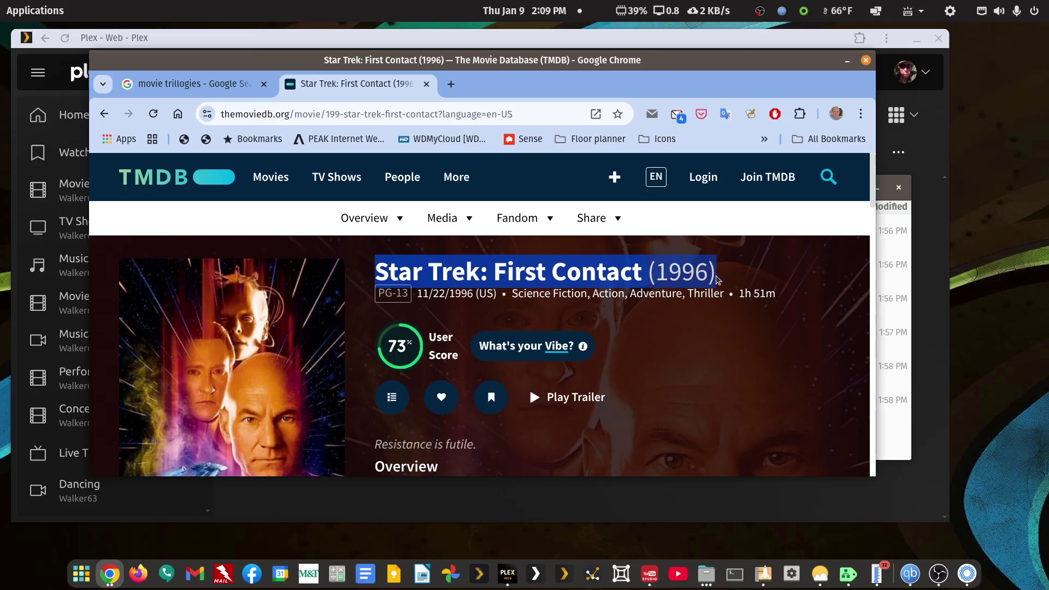
left_click(487, 277)
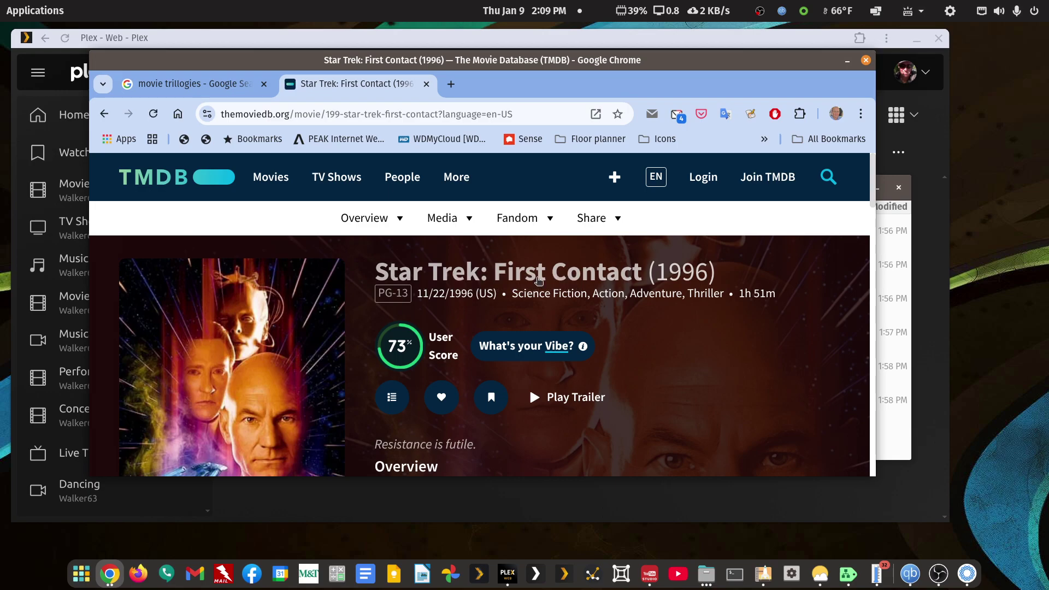
left_click_drag(734, 278, 360, 279)
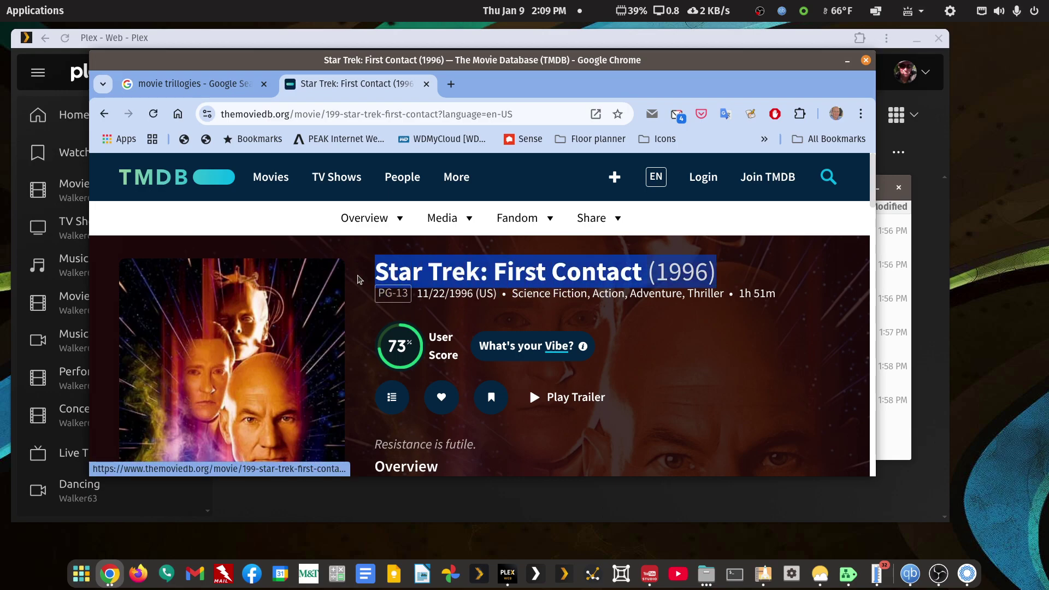
- Switch to the movie-test folder window, maximize it and open the folder in a second tab
left_click(847, 60)
right_click(520, 439)
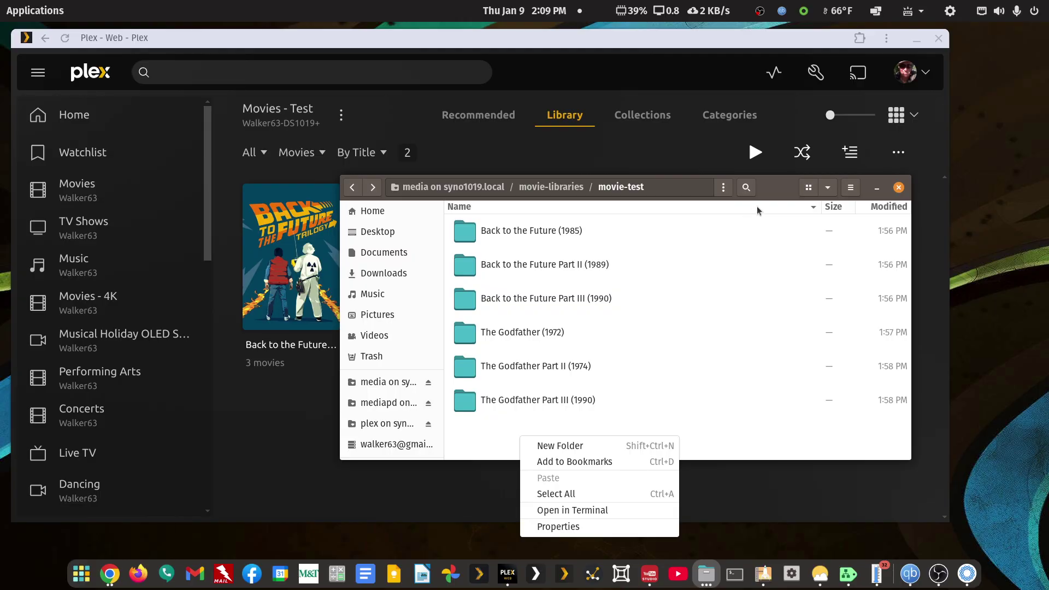
left_click(775, 192)
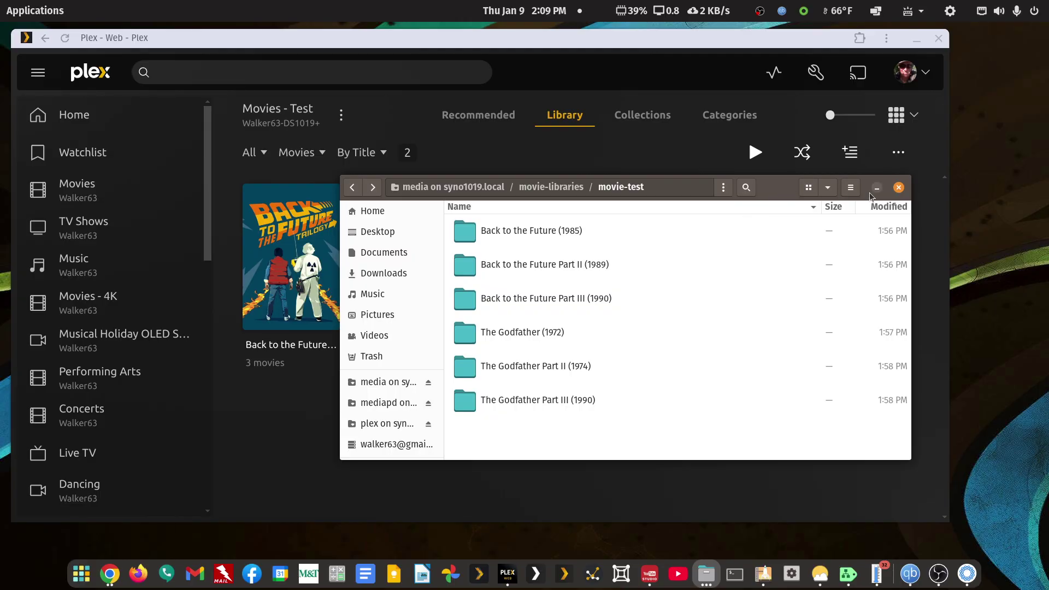
double_click(787, 187)
left_click(988, 35)
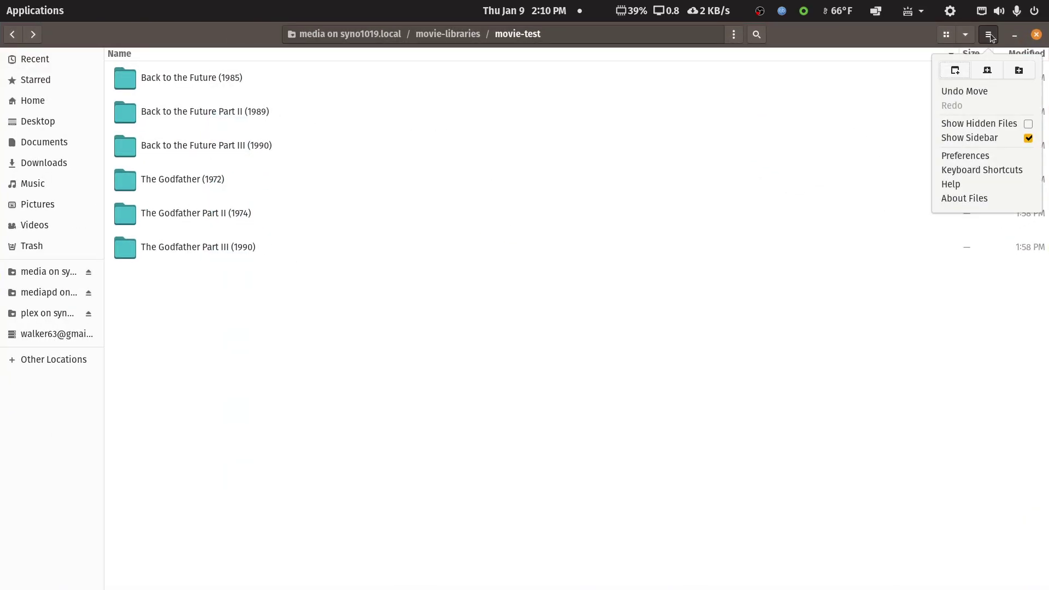
left_click(986, 70)
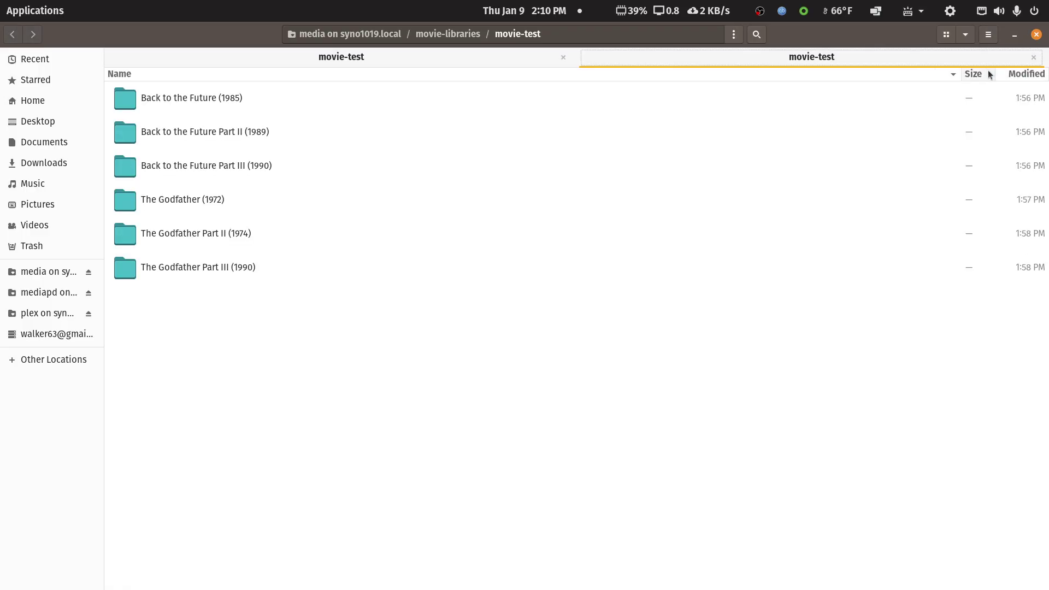
- Open a separate file manager window and place it at reduced size over the movie-test folder window
left_click(988, 34)
left_click(953, 72)
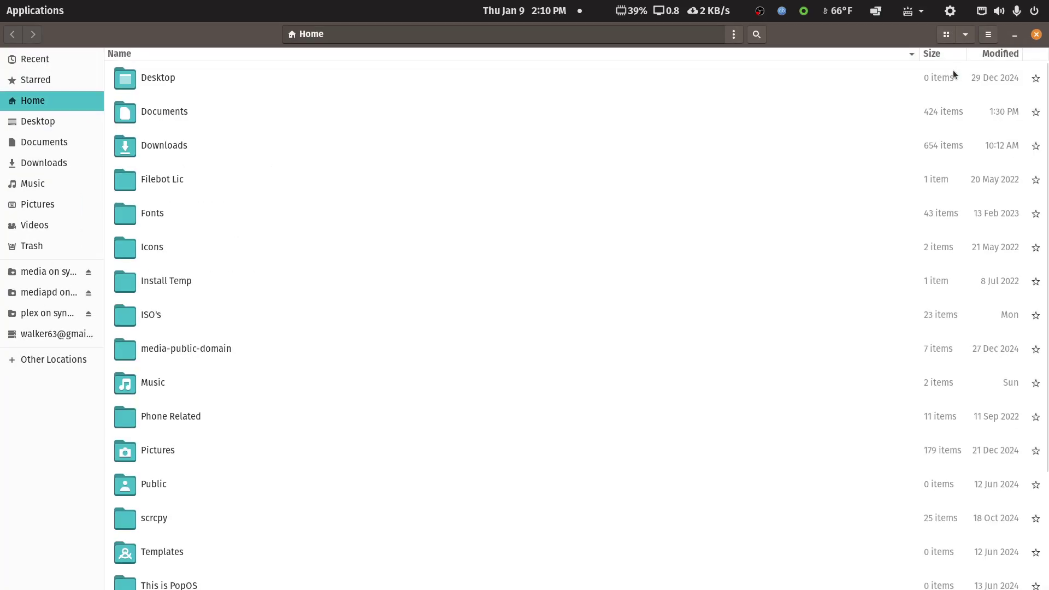
left_click(989, 36)
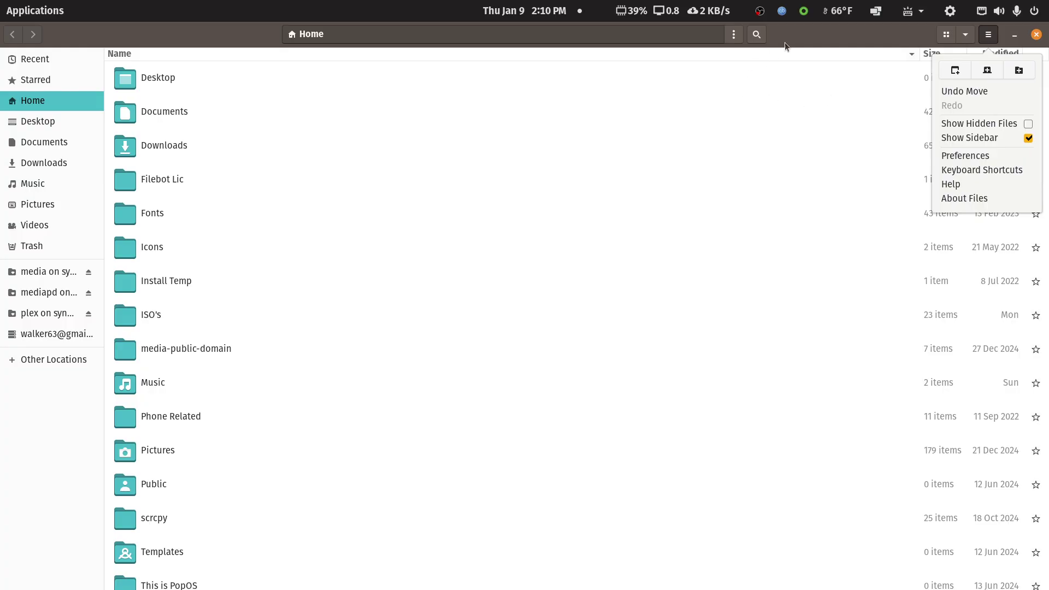
double_click(801, 37)
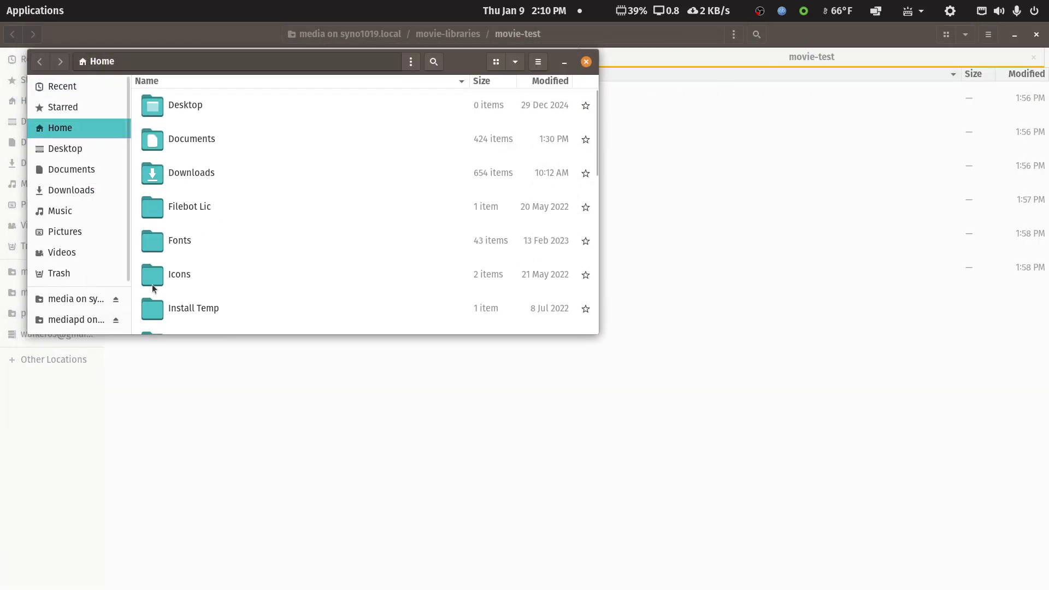
scroll(152, 289, "down", 10)
scroll(152, 293, "up", 5)
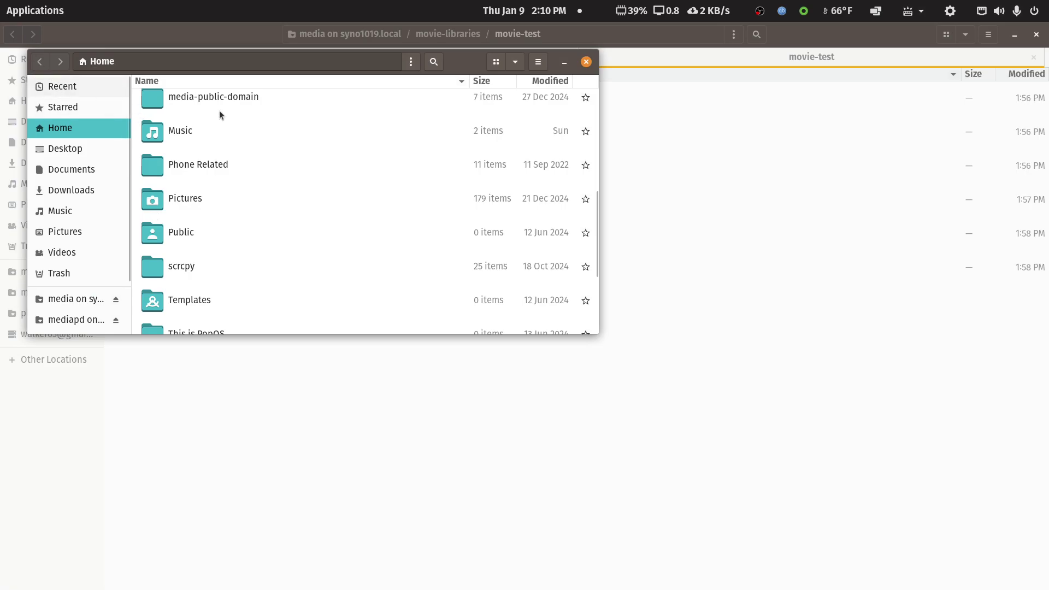
scroll(201, 136, "up", 2)
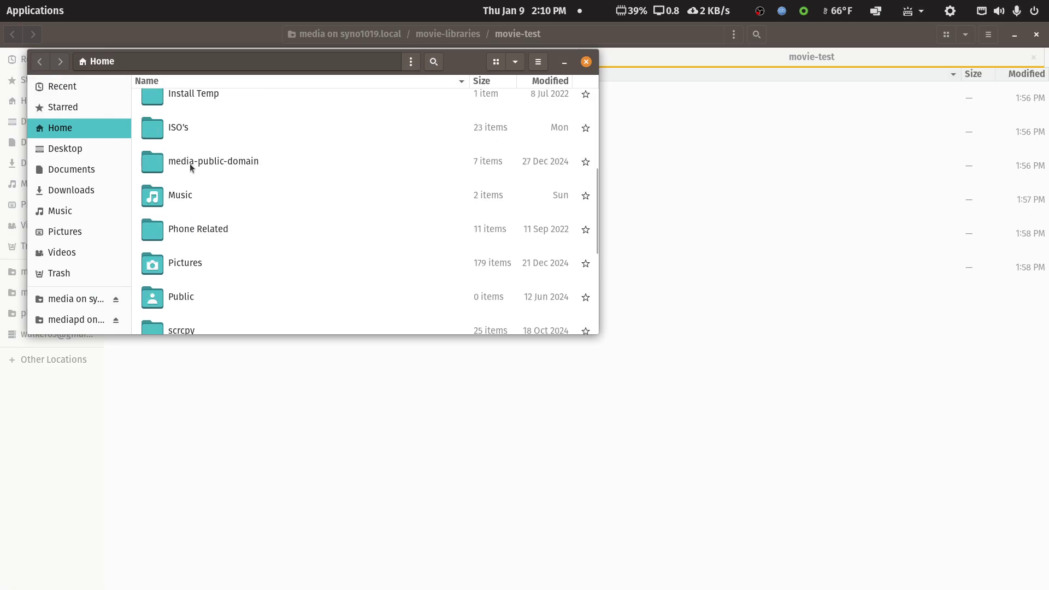
scroll(189, 162, "up", 4)
left_click_drag(474, 65, 610, 83)
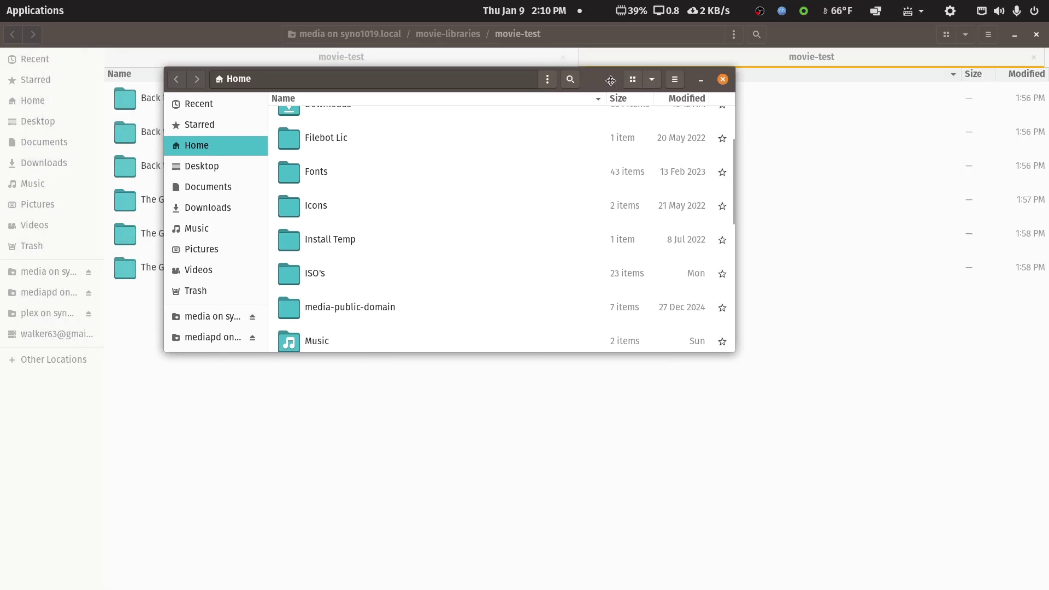
- Browse the new window through the network locations to the media share on syno1019 and locate the dummy video files
scroll(197, 328, "down", 3)
left_click(195, 342)
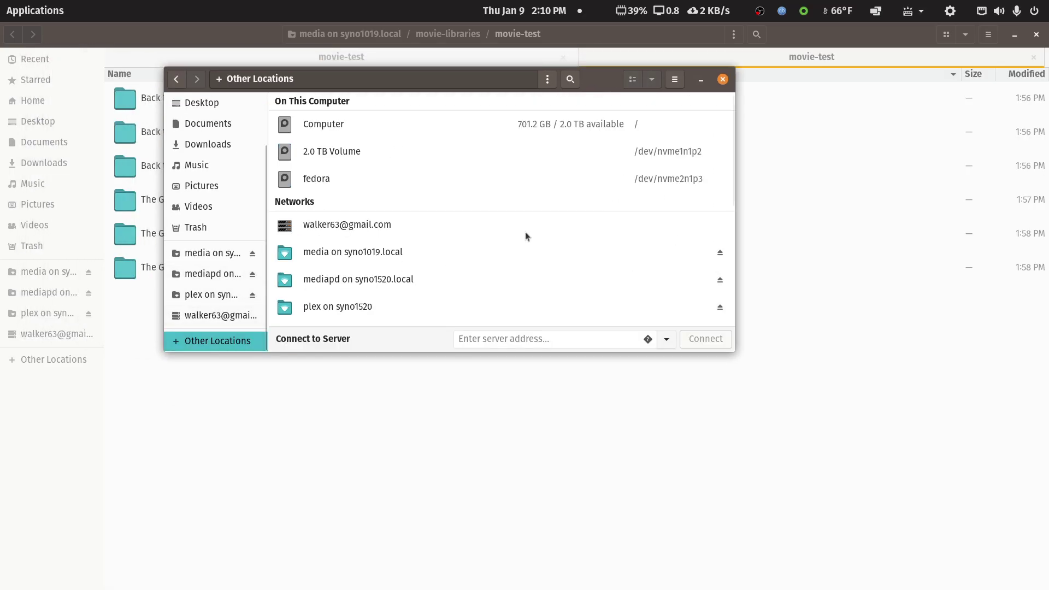
scroll(353, 253, "down", 5)
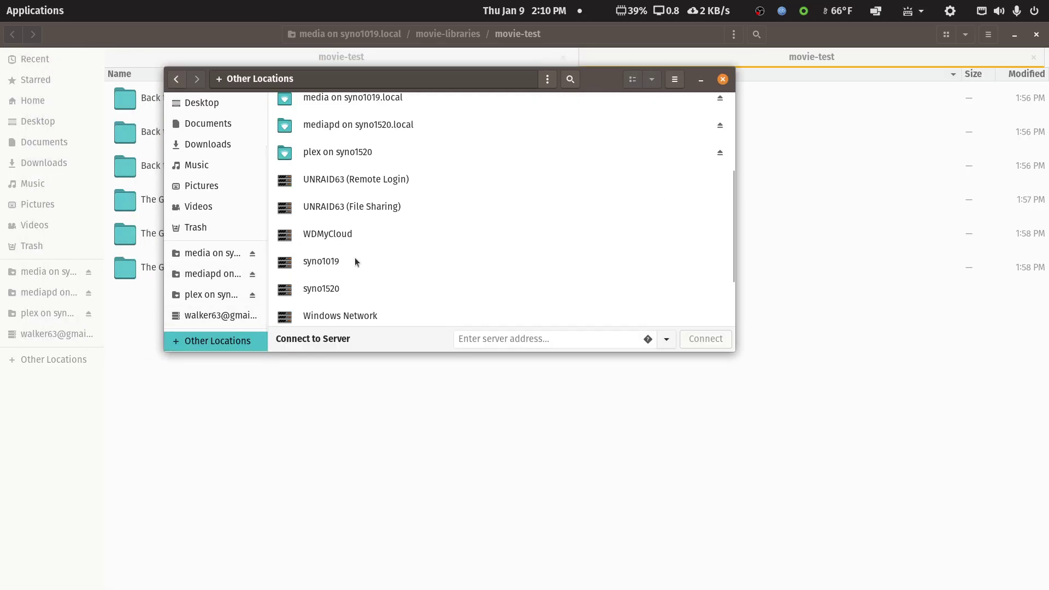
left_click(331, 260)
double_click(321, 223)
scroll(338, 251, "down", 10)
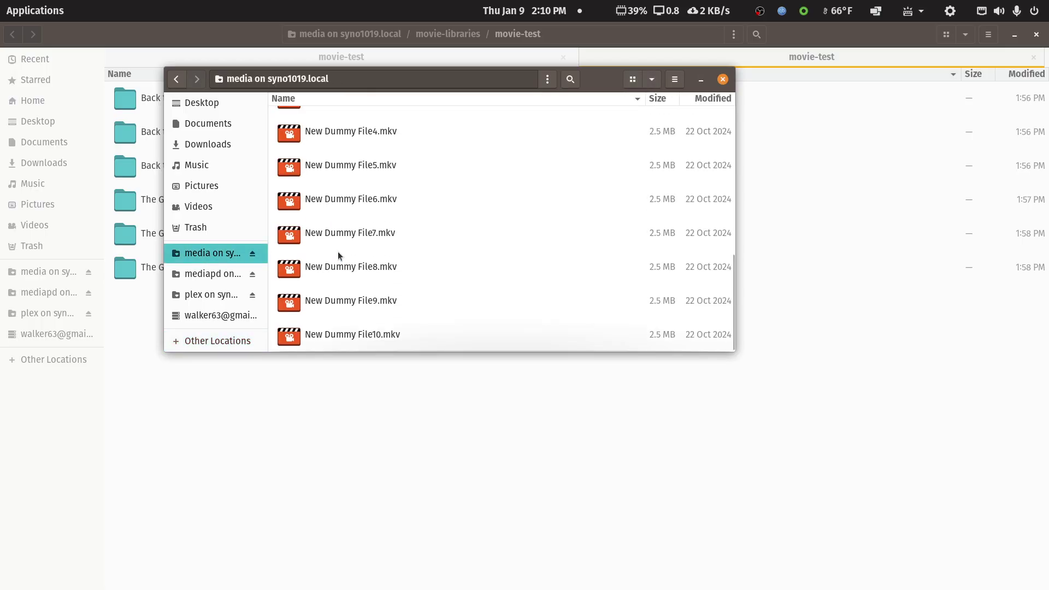
- Try to rename New Dummy File10.mkv to Star Trek: First Contact (1996).mkv, including the colon
right_click(337, 336)
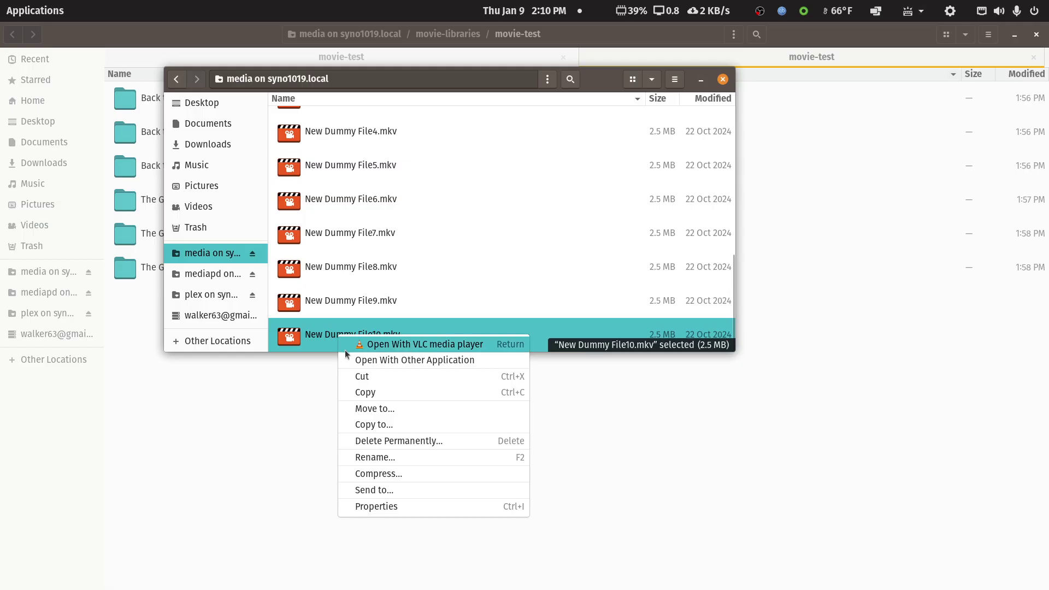
left_click(376, 457)
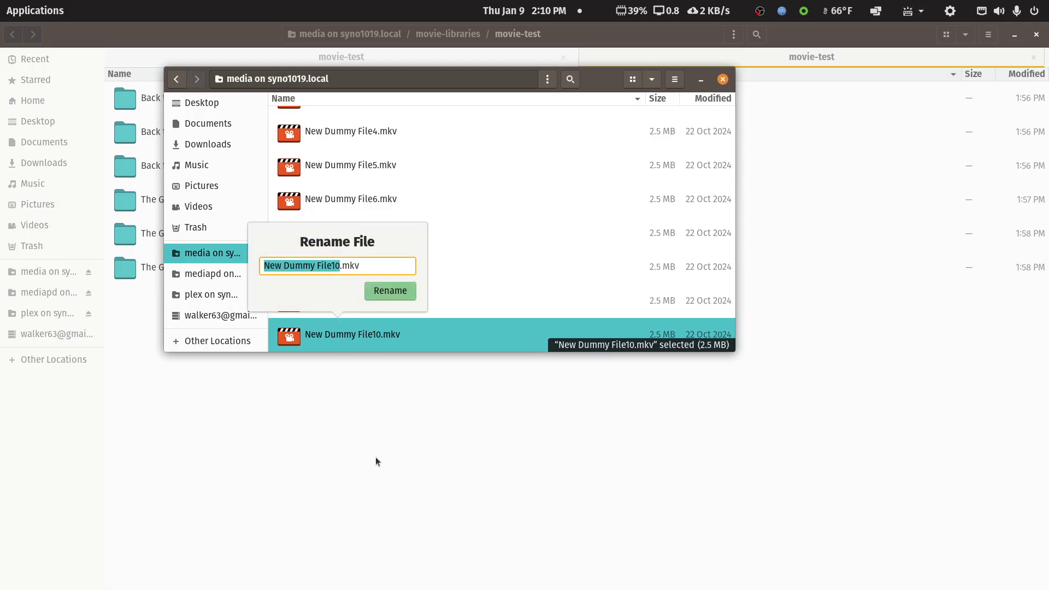
type("Star Trek: First Contact (1996)")
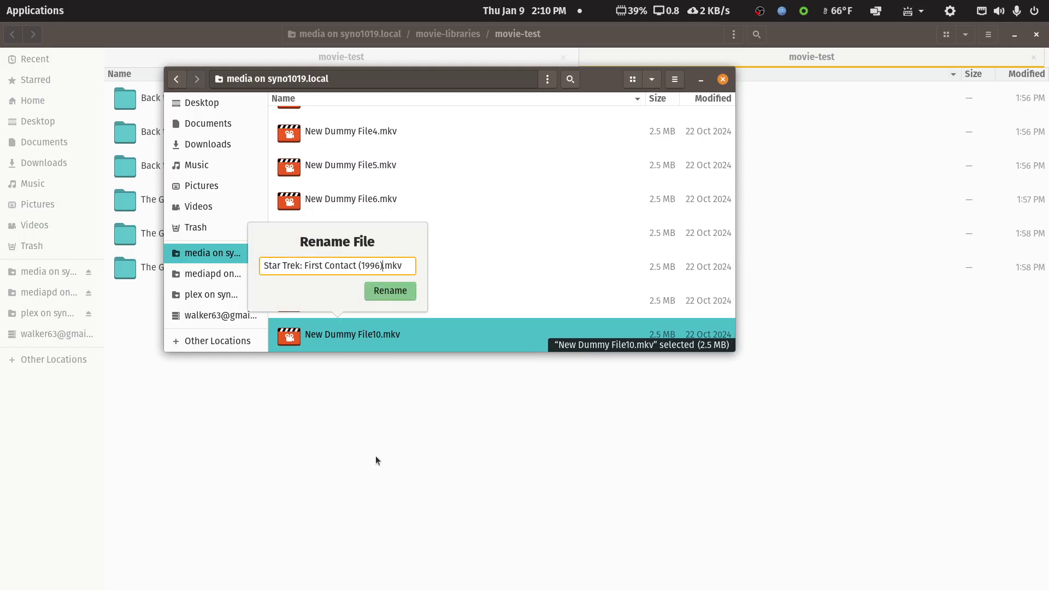
left_click(407, 288)
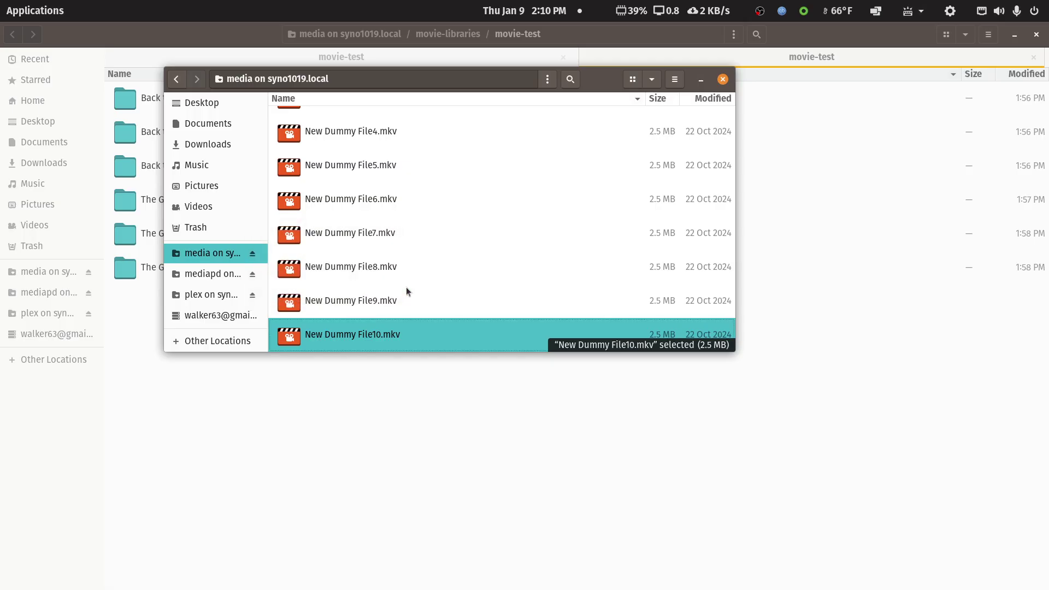
- Rename New Dummy File10.mkv to Star Trek First Contact (1996).mkv, leaving out the colon
right_click(358, 339)
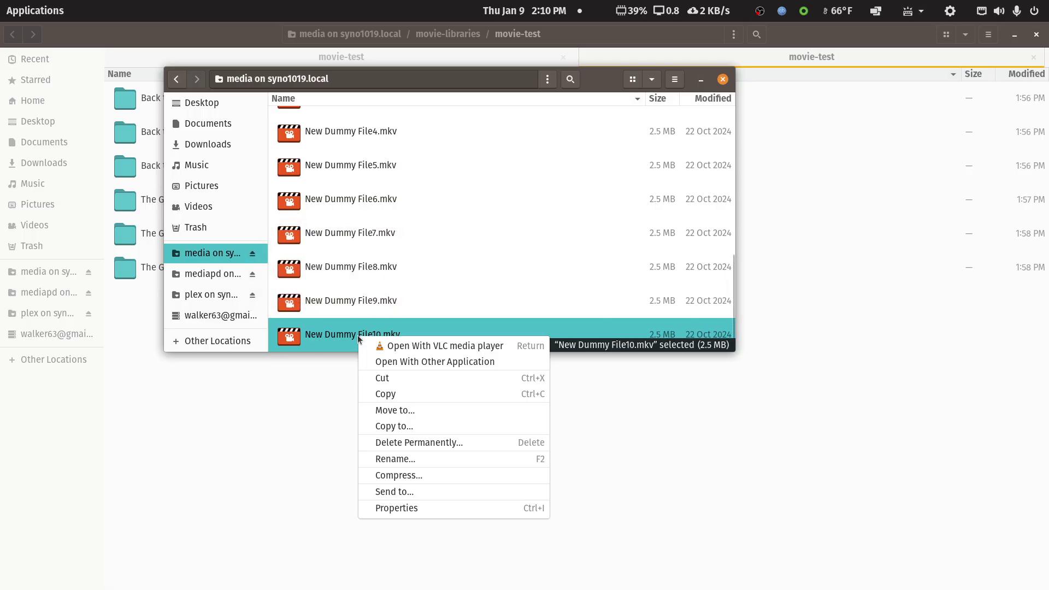
left_click(391, 462)
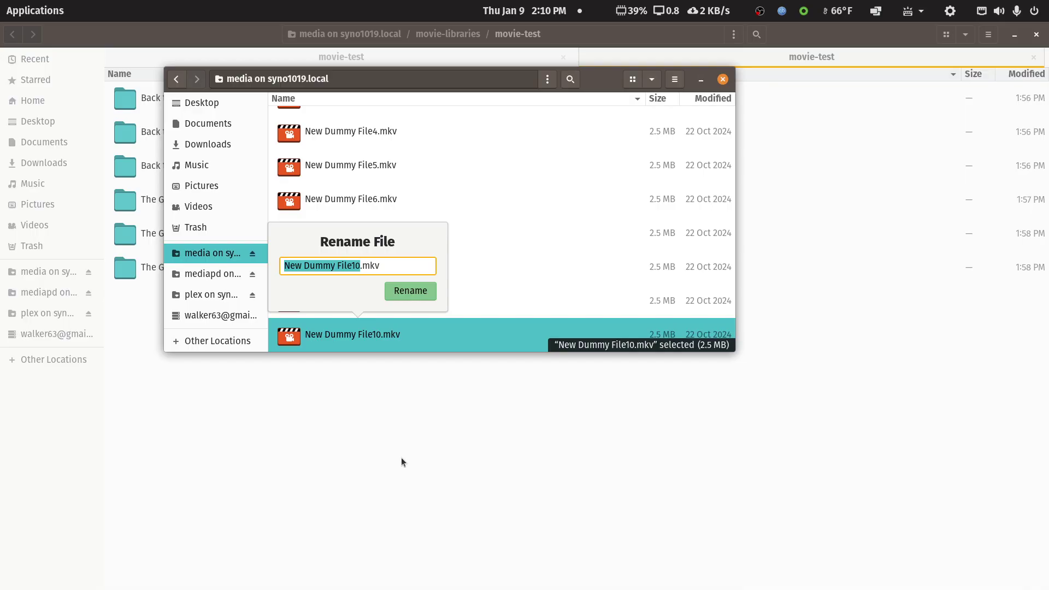
type("Star Trek: First Contact (1996)")
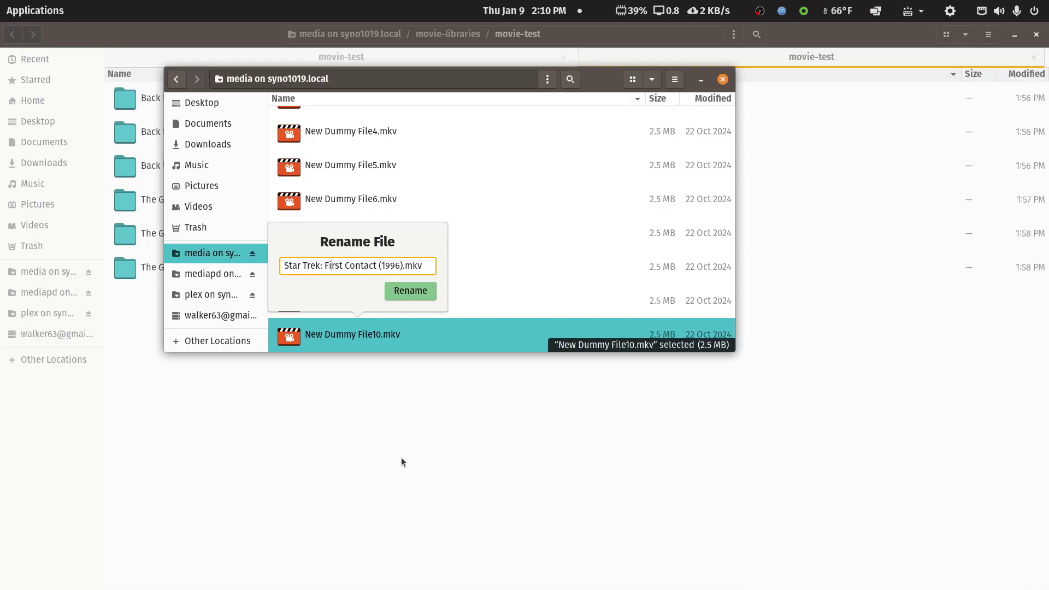
key("Left")
key("BackSpace")
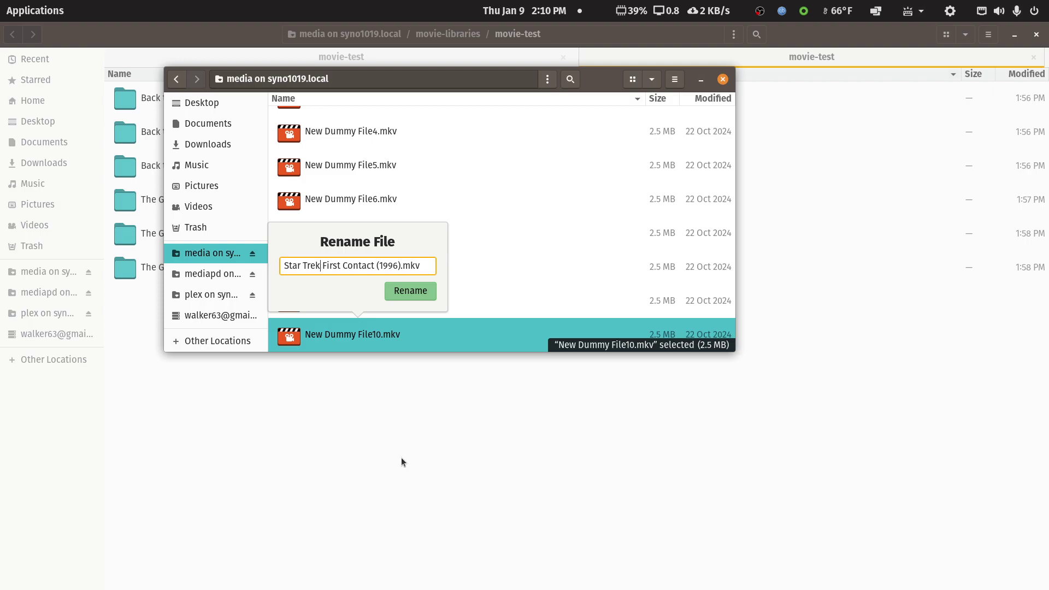
key("Return")
- Rename Star Trek First Contact (1996).mkv back to New Dummy File10.mkv
key("Up")
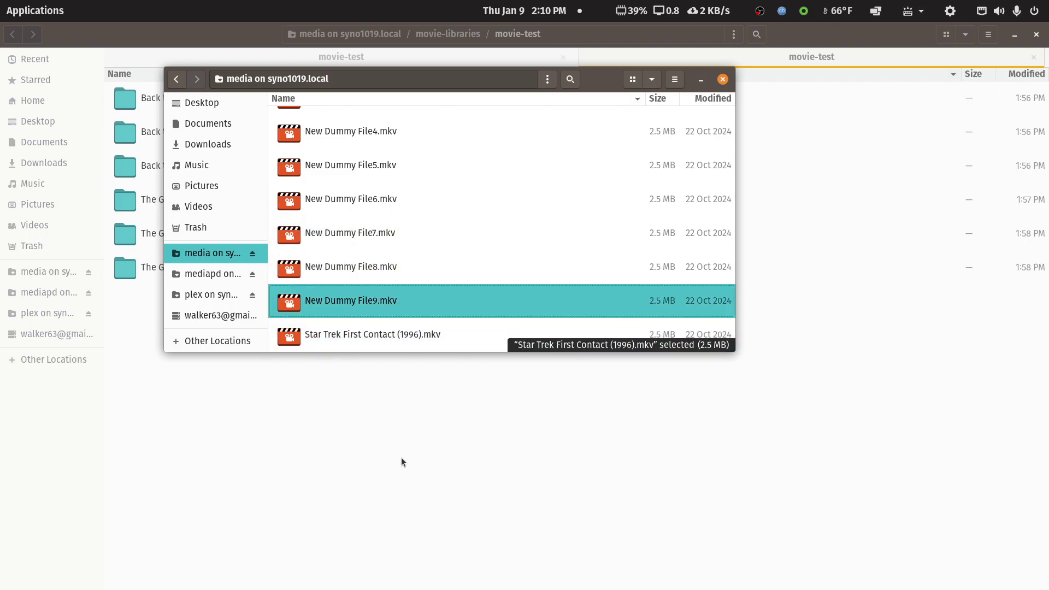
key("F2")
key("ctrl+c")
key("Escape")
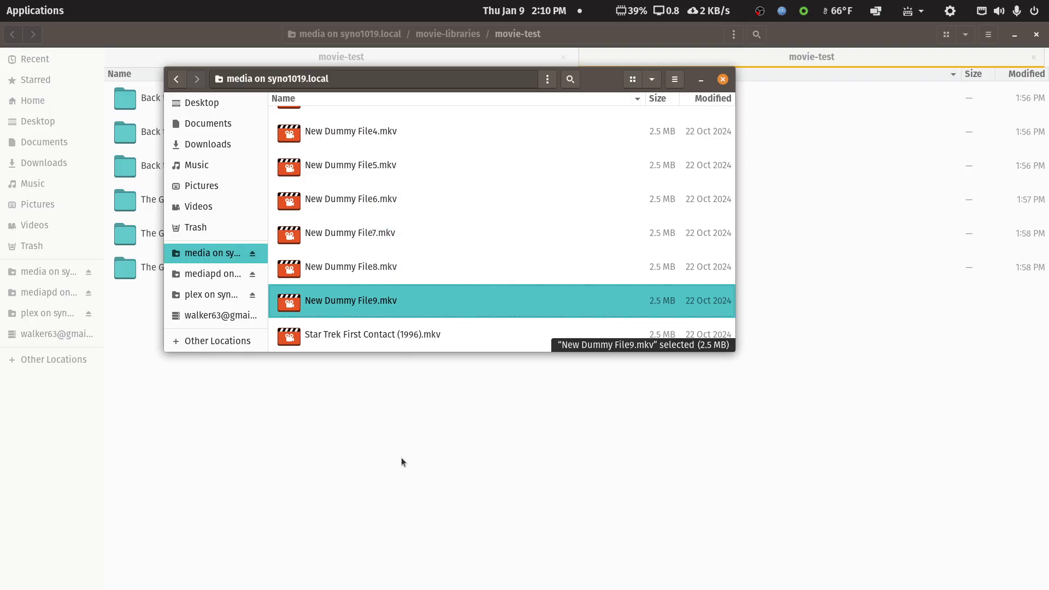
key("Down")
key("F2")
key("ctrl+v")
key("BackSpace")
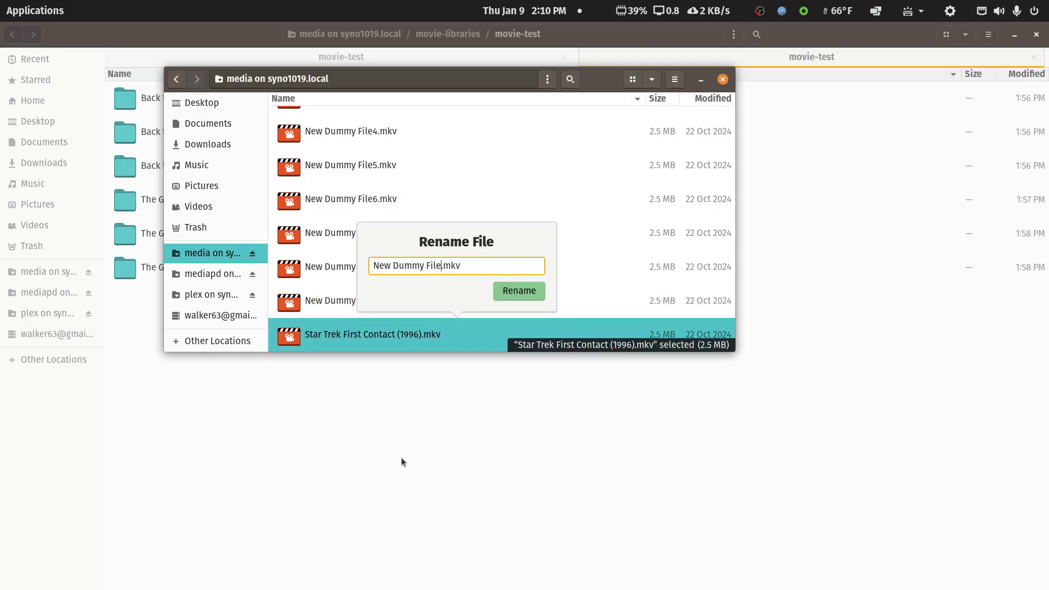
type("10")
key("Return")
- Switch to Plex, open the Movies - Test library's advanced settings and examine the Minimum automatic collection size options
mouse_move(735, 586)
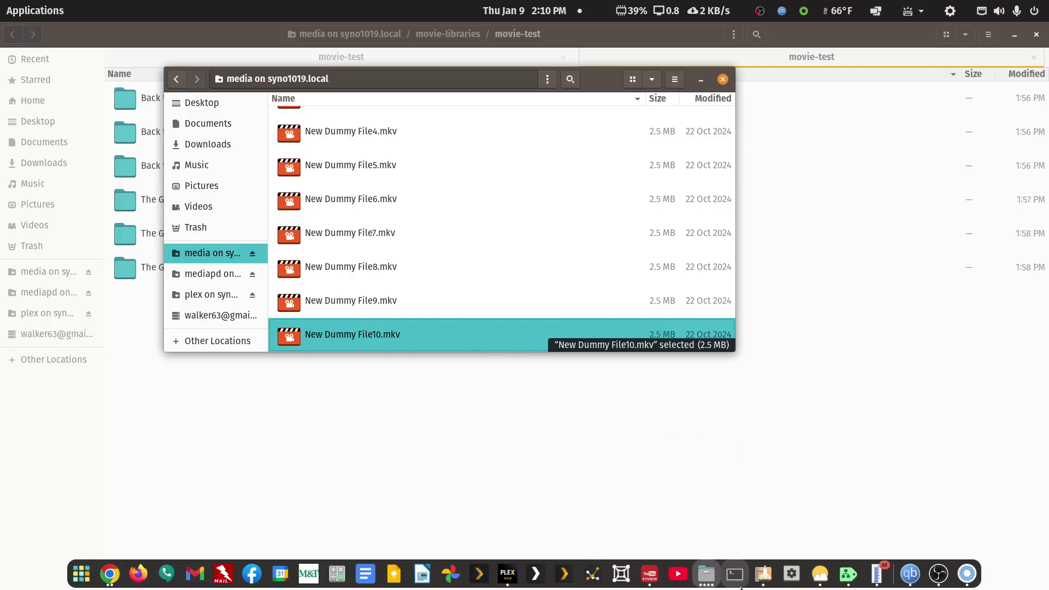
left_click(506, 575)
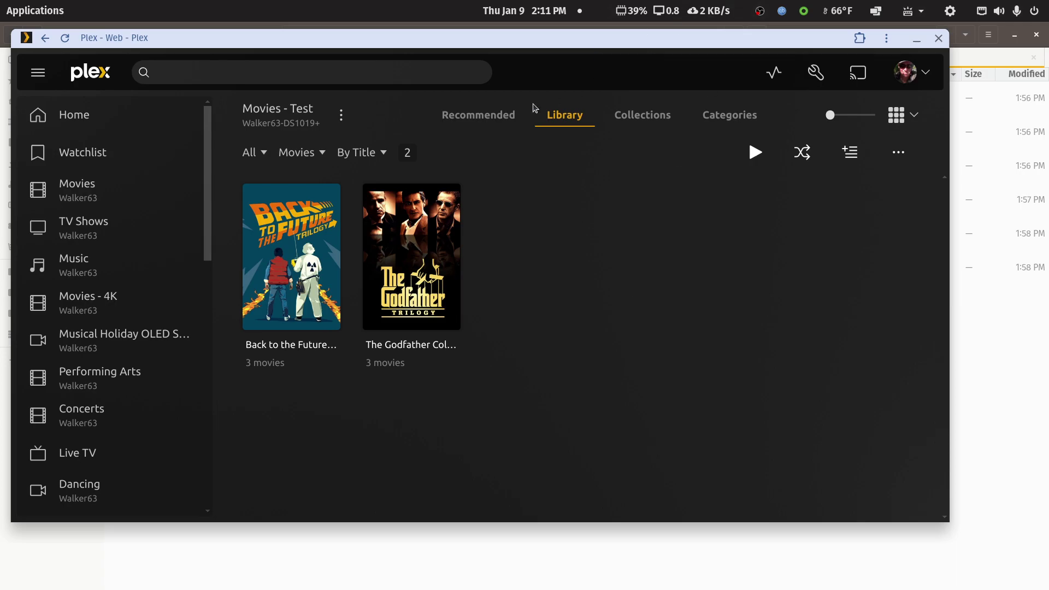
left_click(341, 115)
mouse_move(361, 221)
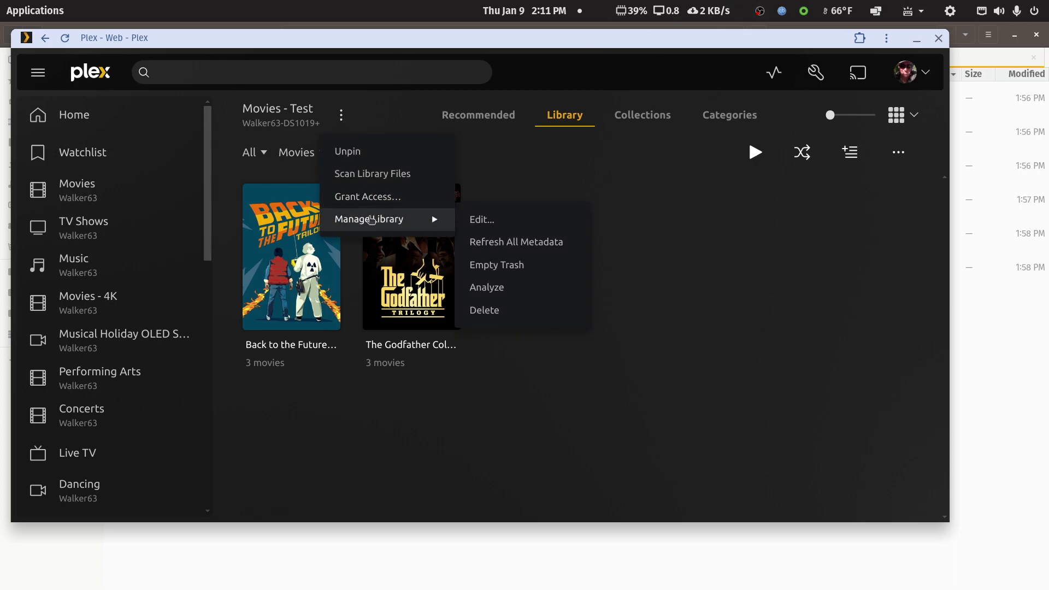
left_click(474, 219)
left_click(236, 231)
scroll(473, 345, "down", 10)
scroll(473, 346, "down", 3)
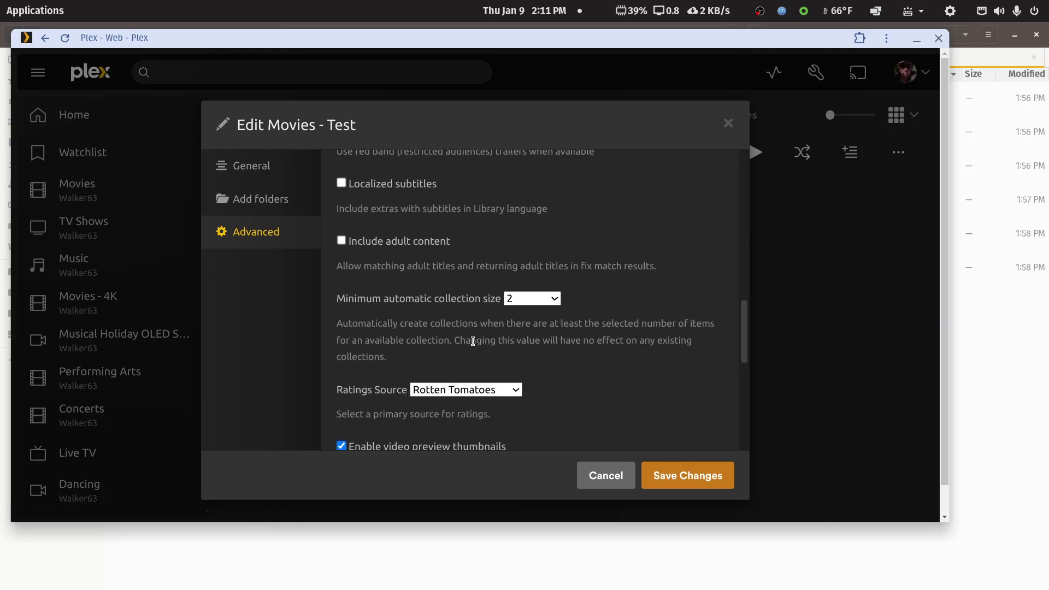
left_click(554, 300)
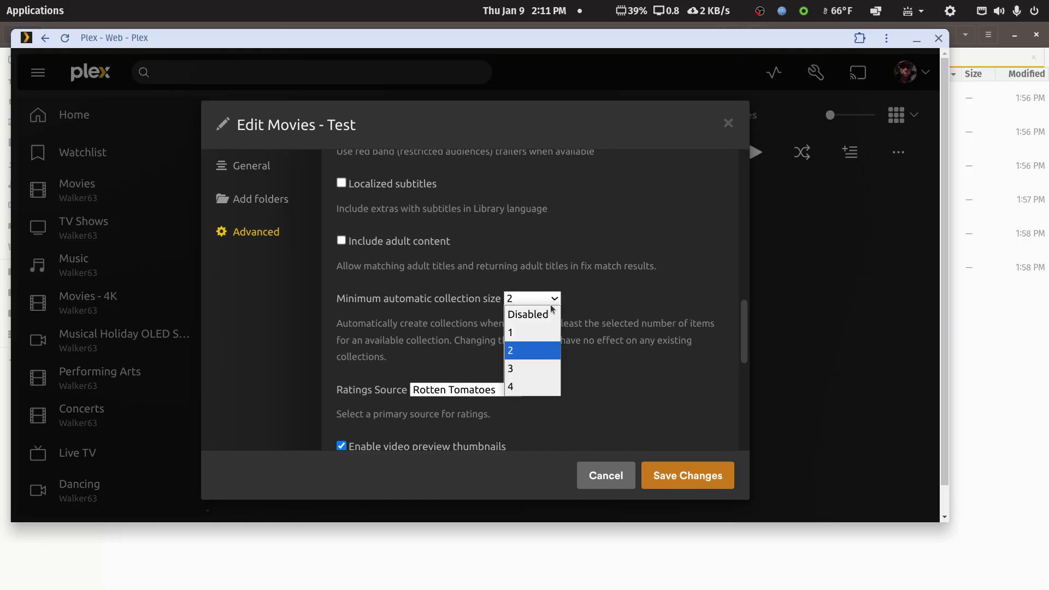
left_click(553, 300)
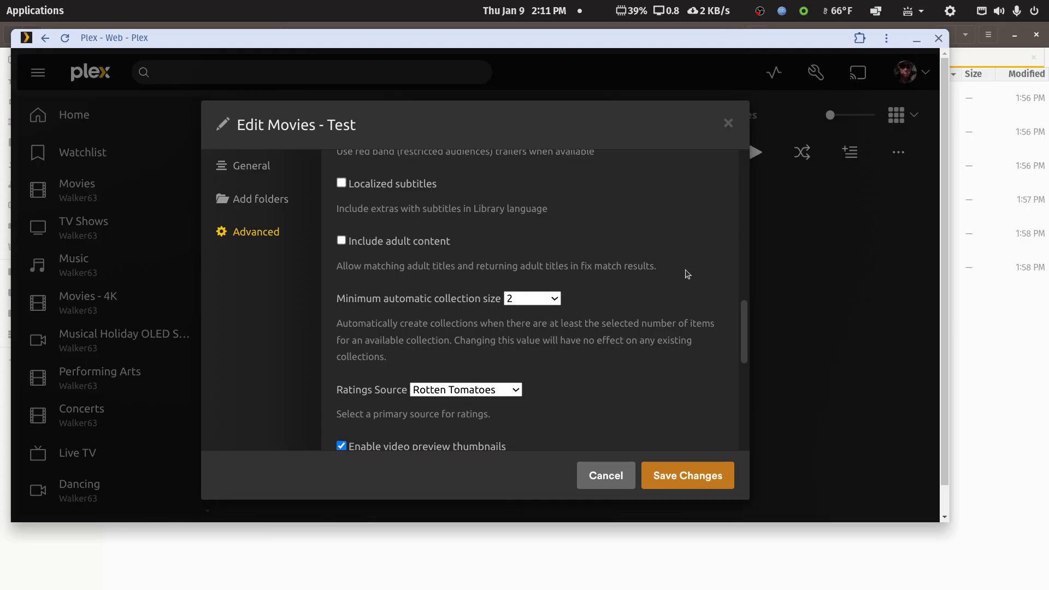